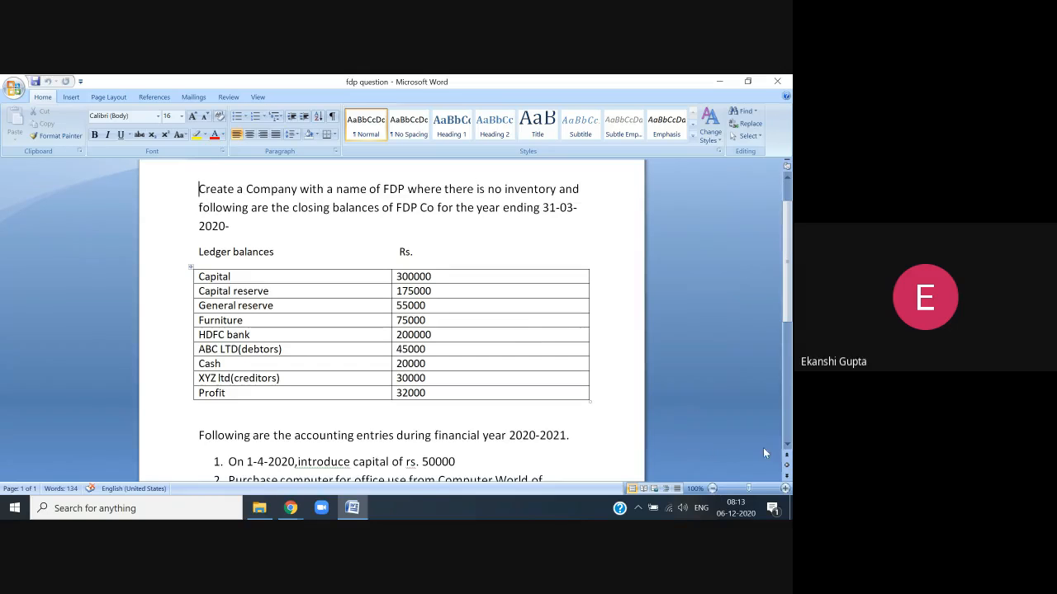
Read through the FDP question document, examining the closing ledger balances, the 2020-2021 accounting entries and the balance sheet requirement
click(787, 446)
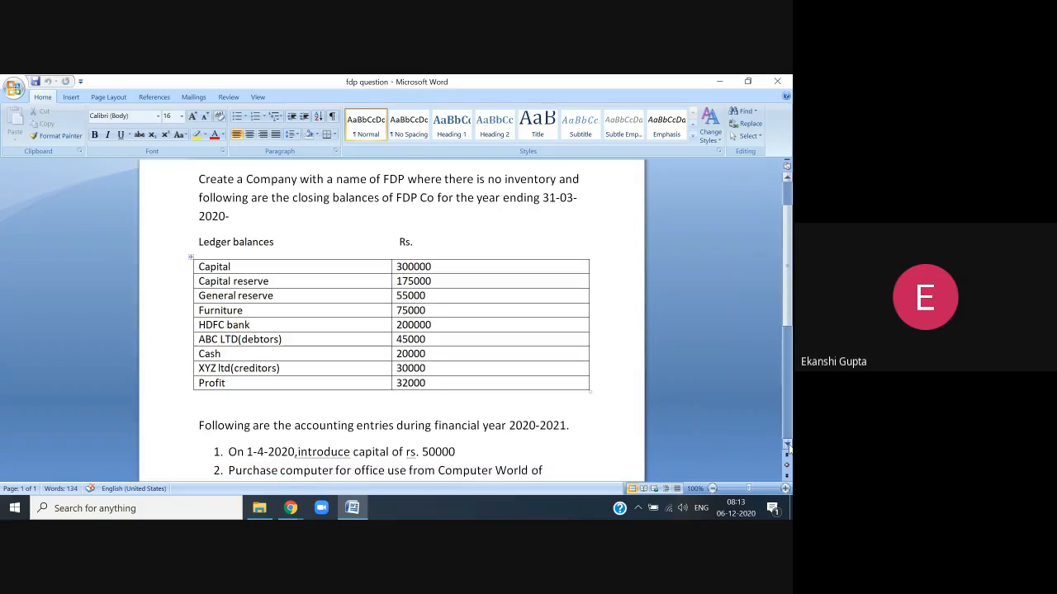
click(787, 445)
click(787, 446)
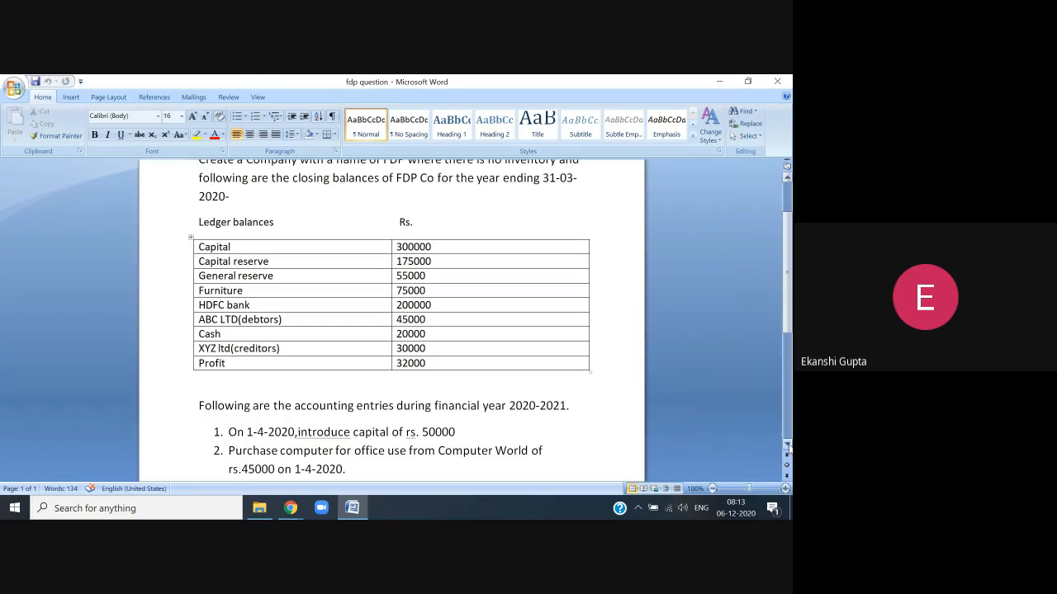
click(787, 447)
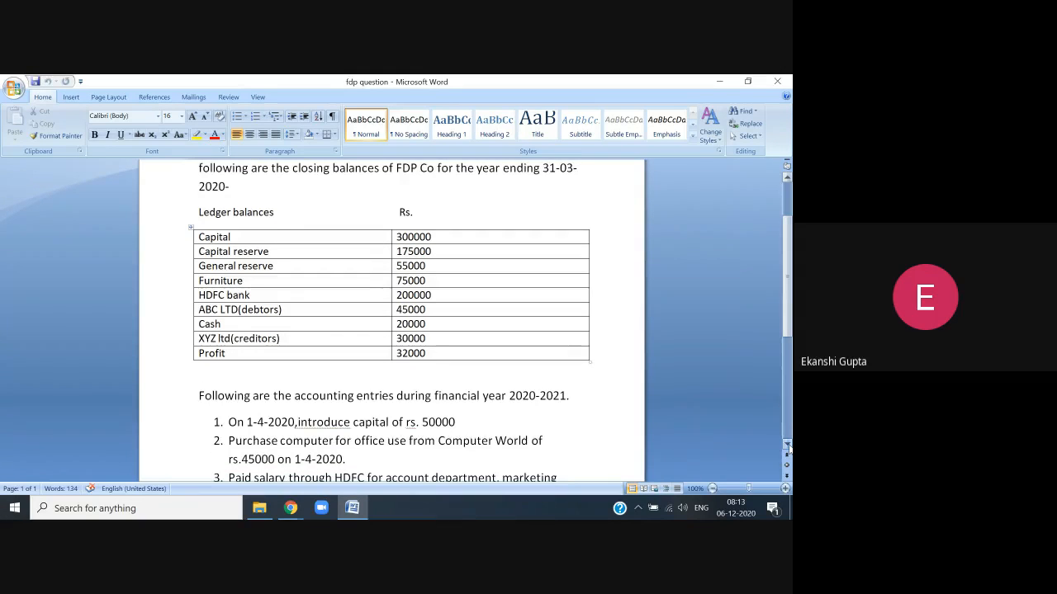
click(787, 446)
click(787, 447)
click(786, 447)
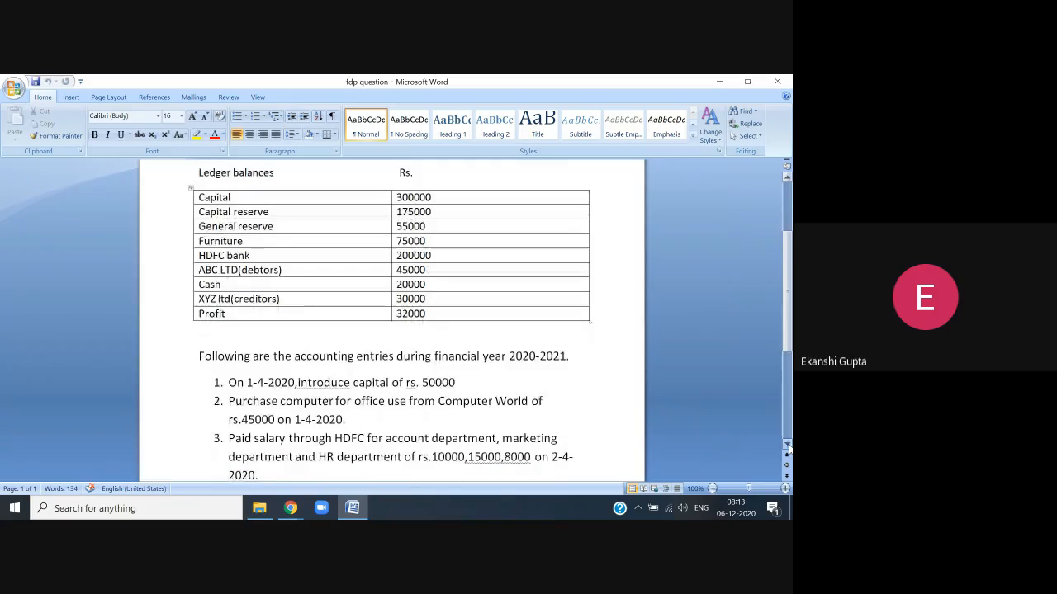
click(787, 447)
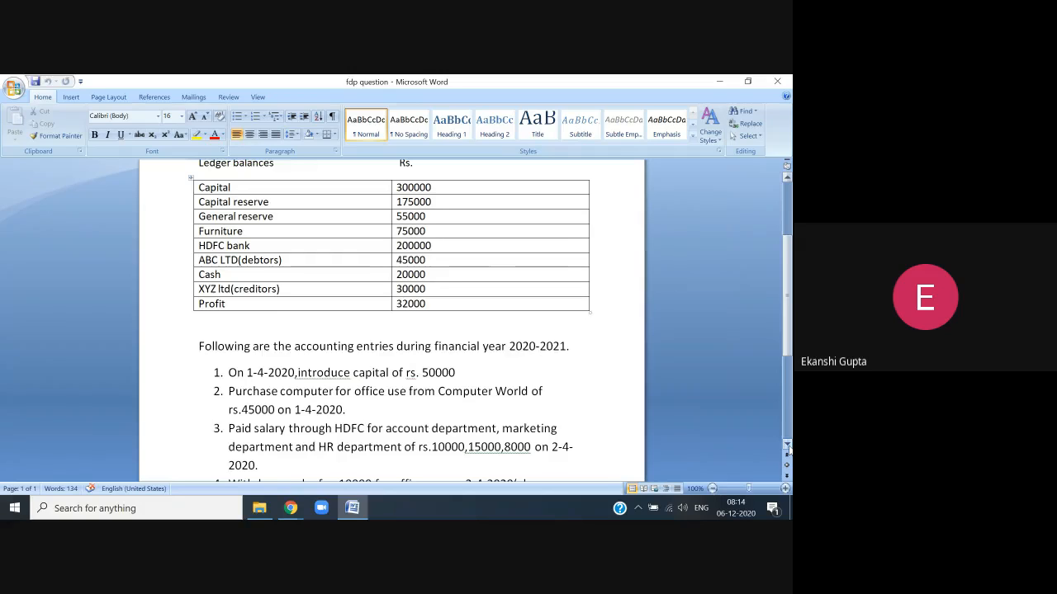
click(787, 447)
click(786, 446)
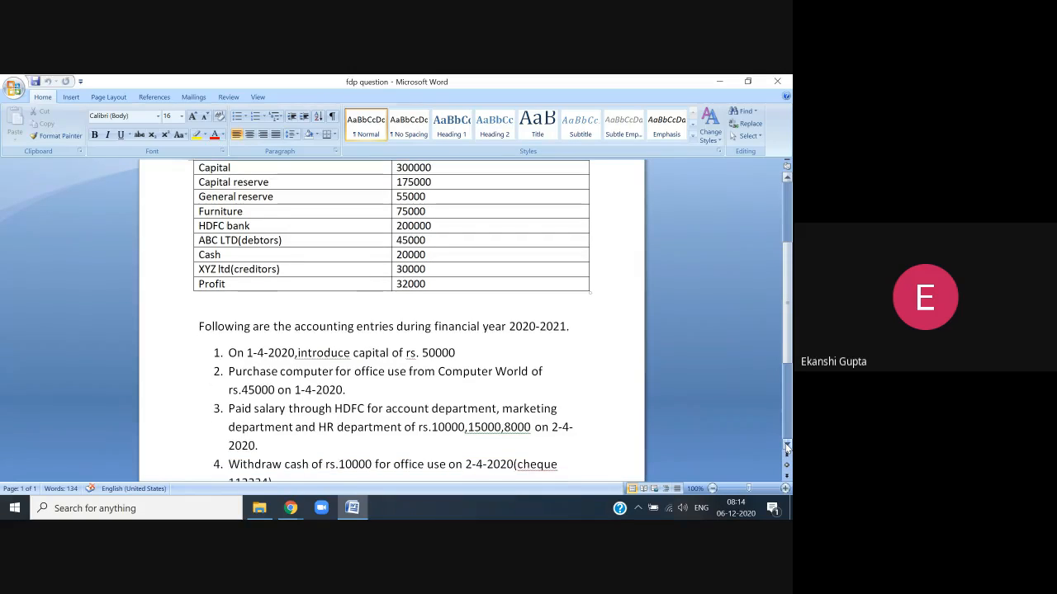
click(787, 447)
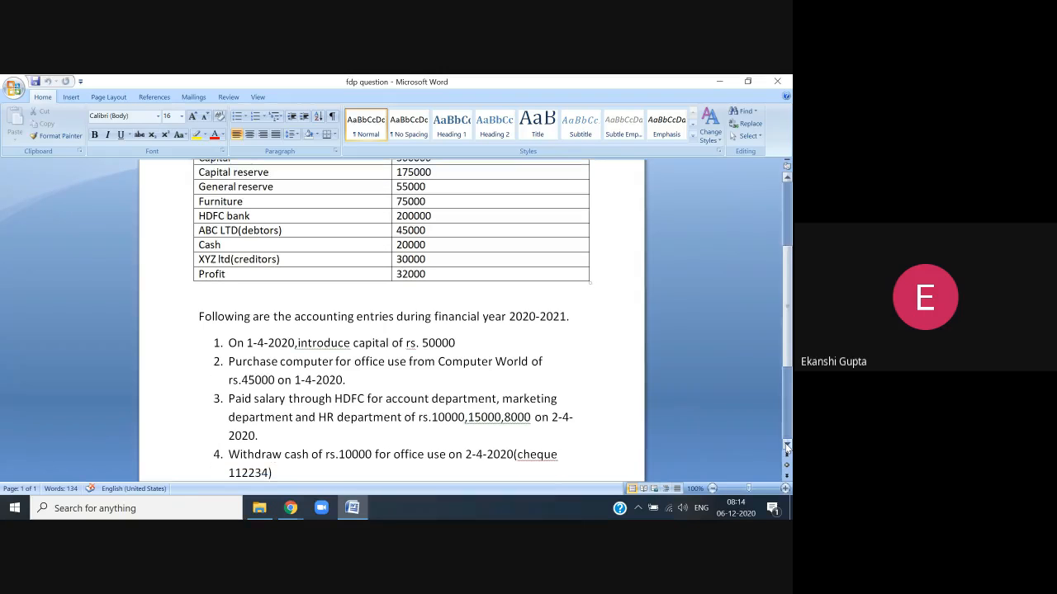
click(786, 447)
click(786, 447)
click(787, 447)
click(786, 446)
click(787, 447)
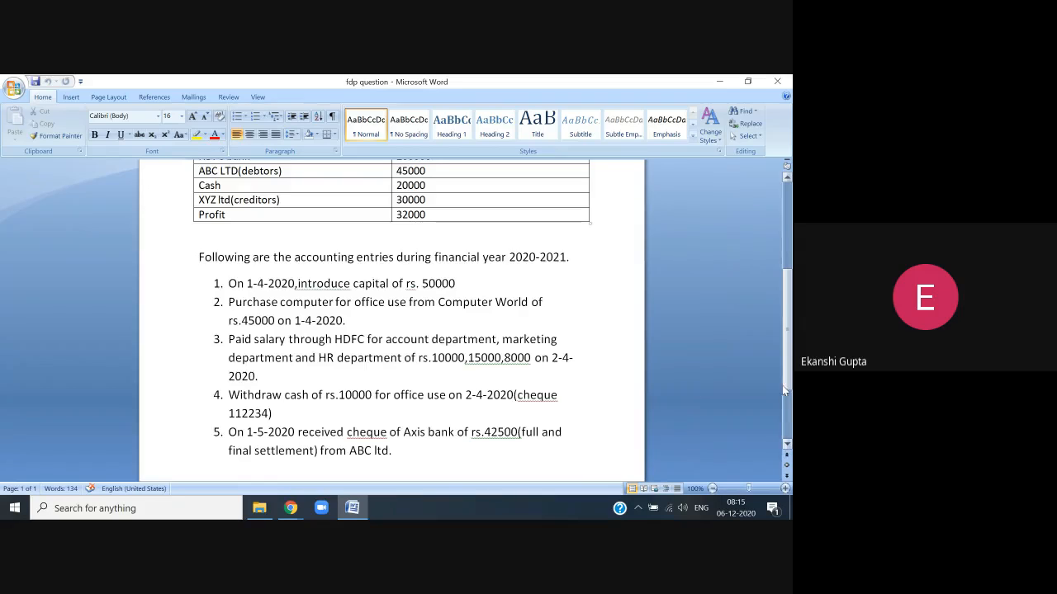
drag(784, 387, 787, 430)
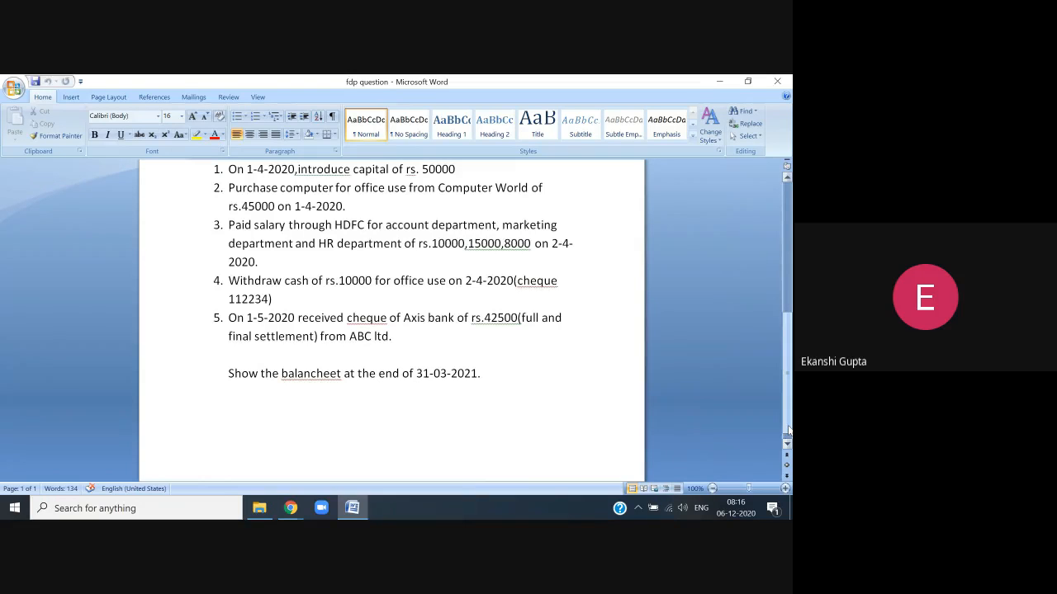
drag(788, 429, 776, 314)
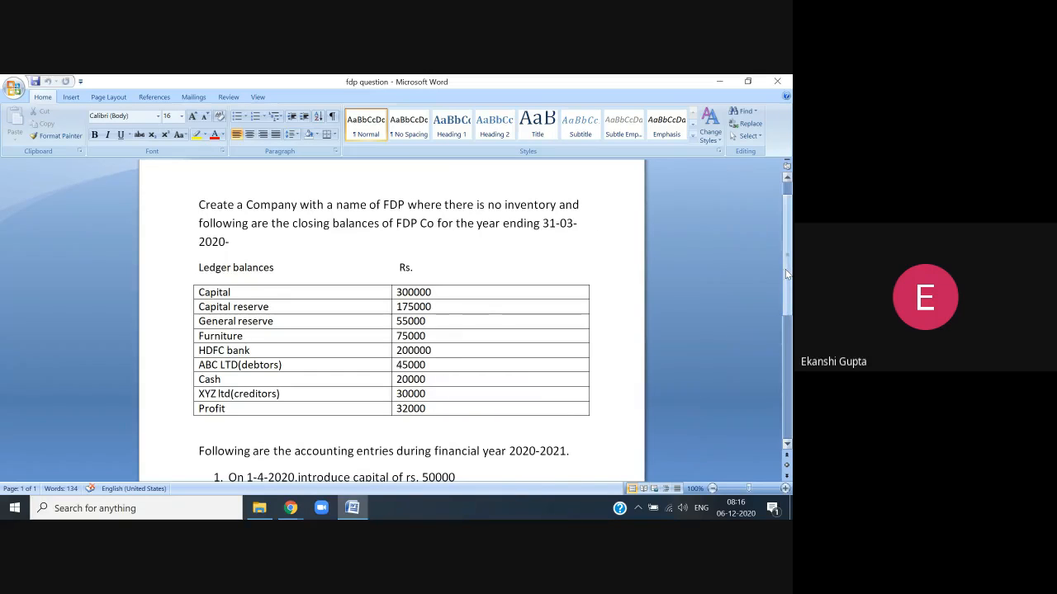
drag(785, 269, 787, 409)
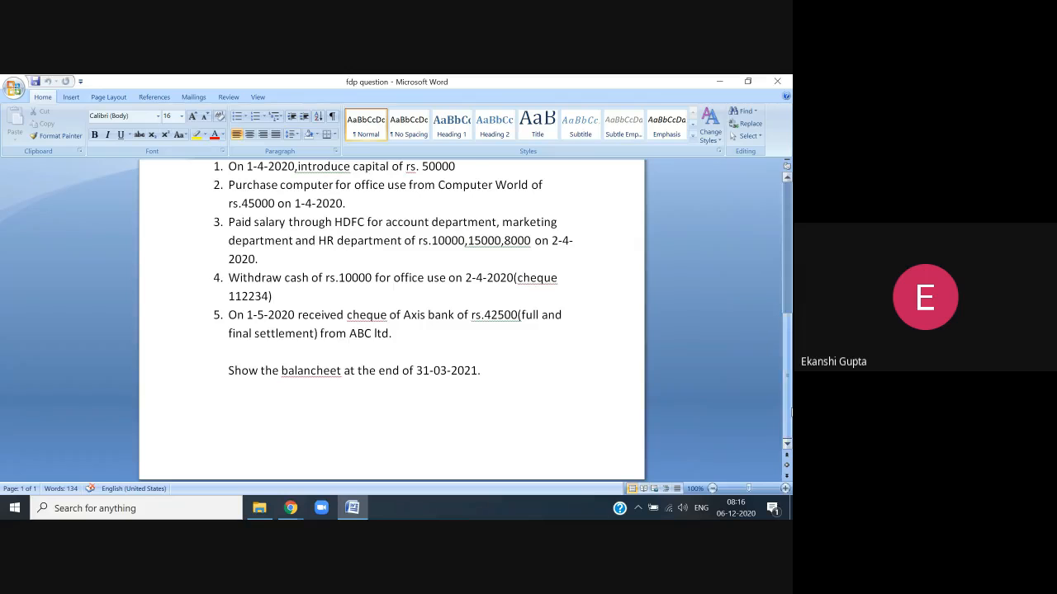
drag(790, 409, 781, 288)
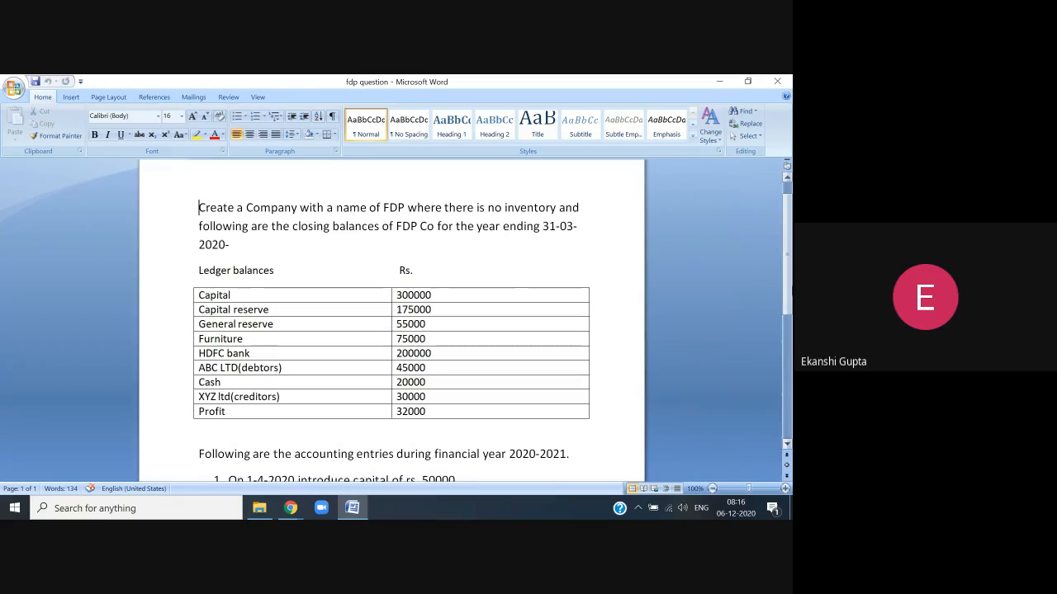
drag(787, 294, 788, 306)
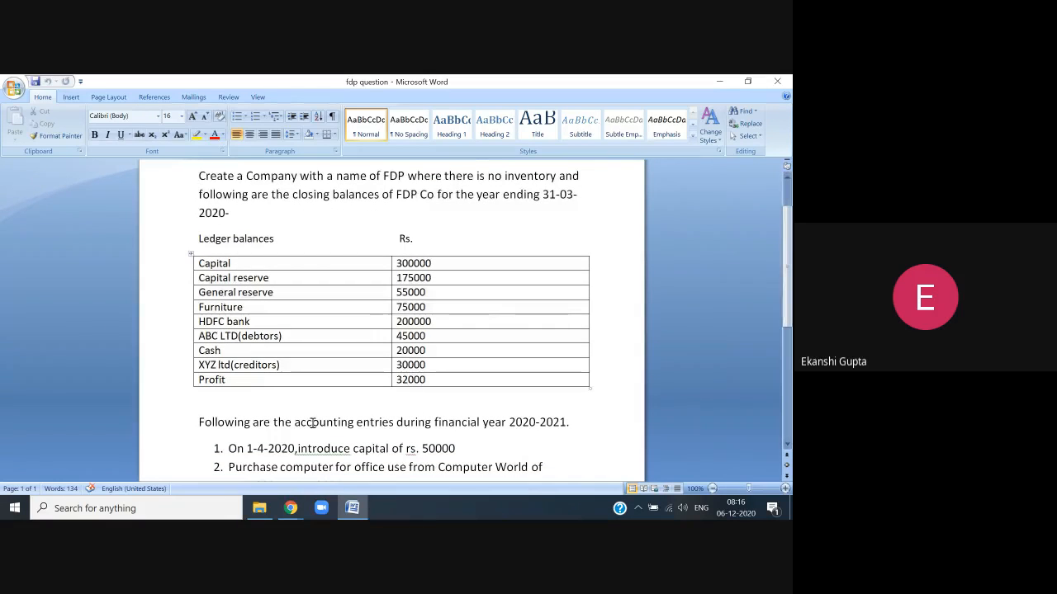
Clear the open windows off the desktop and launch Tally 9
click(716, 83)
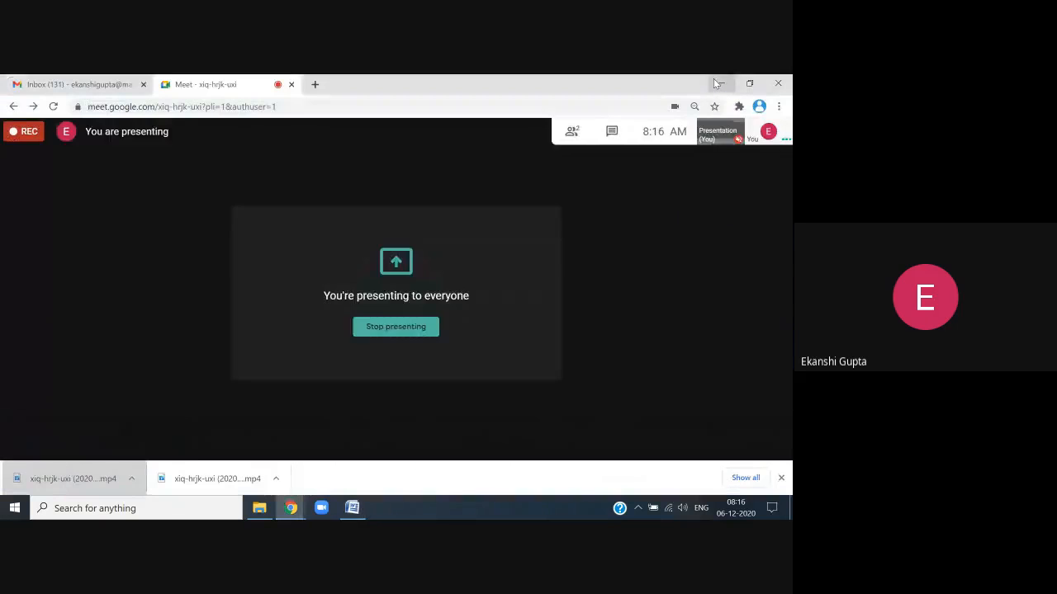
click(715, 83)
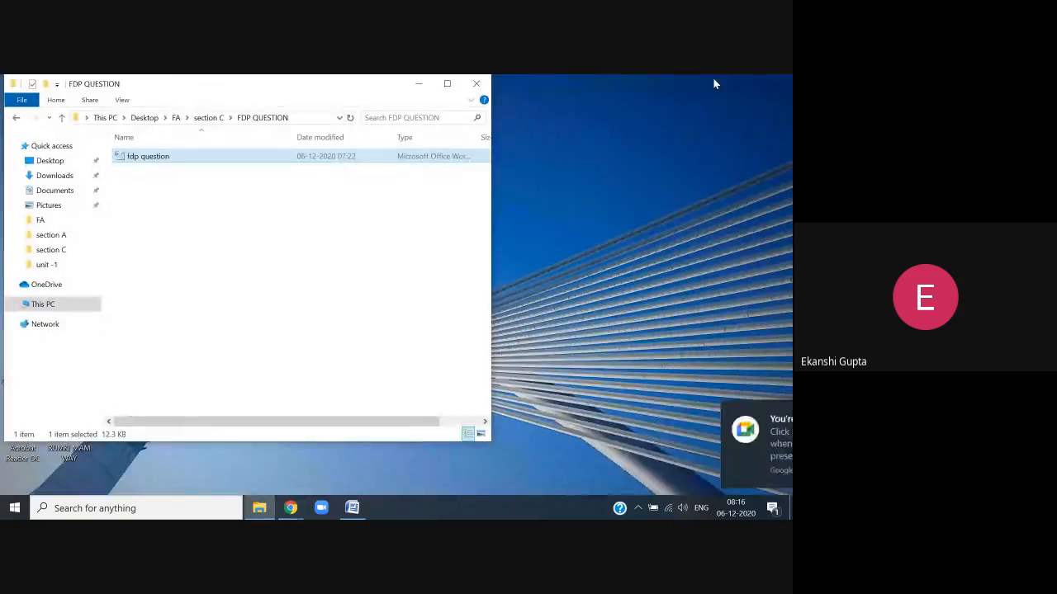
click(419, 84)
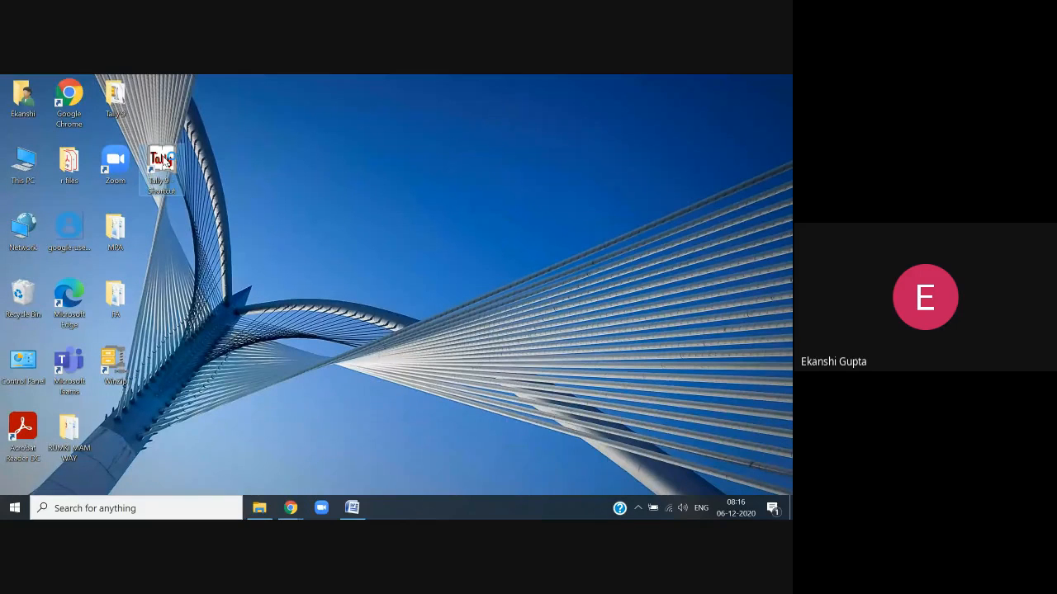
double_click(164, 161)
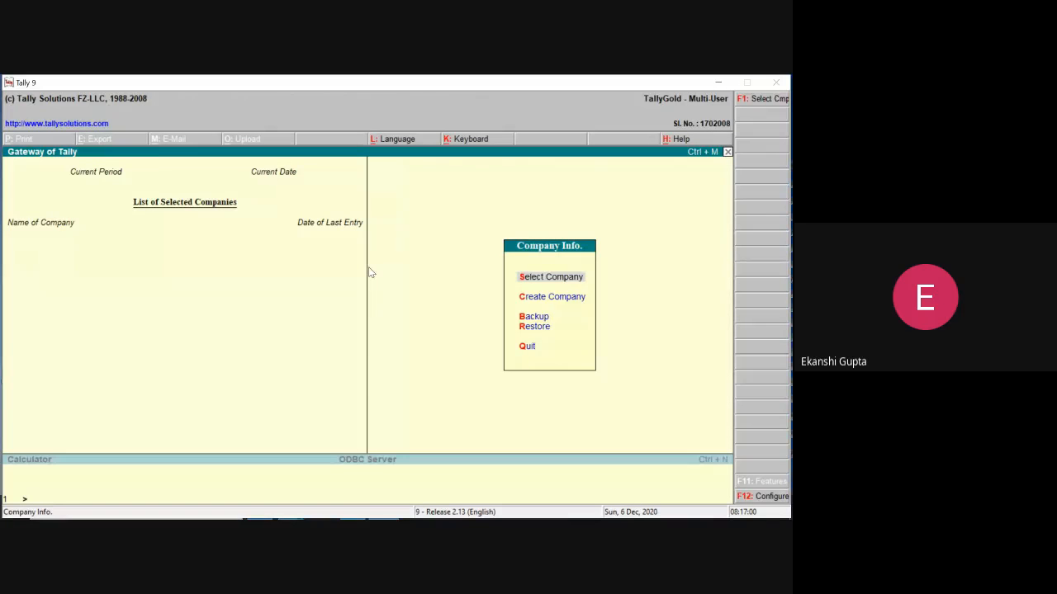
Start creating a company named FDP CO with the same mailing name, leaving the address blank
key(Down)
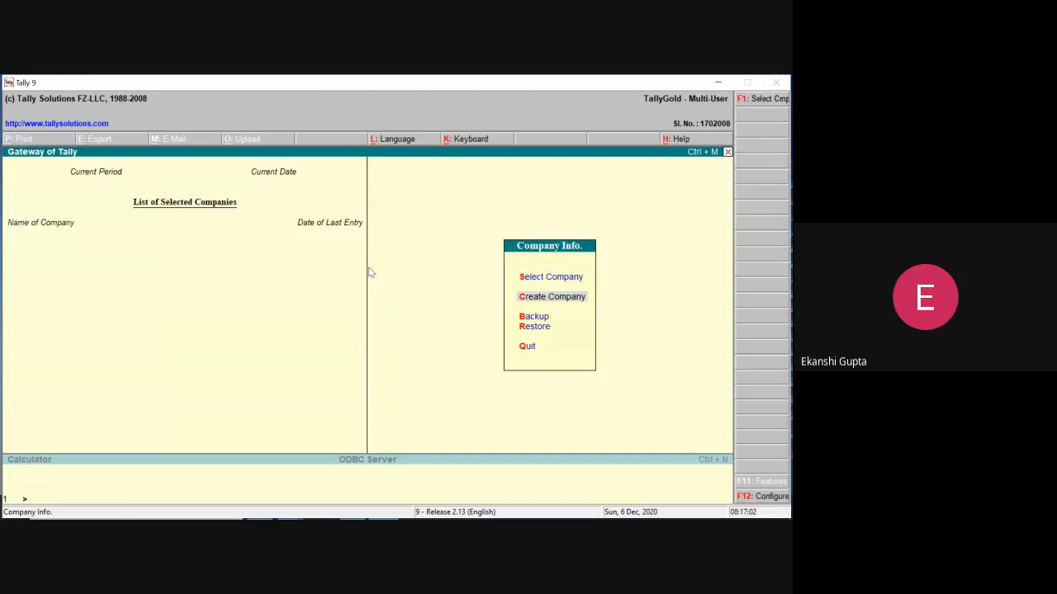
key(Return)
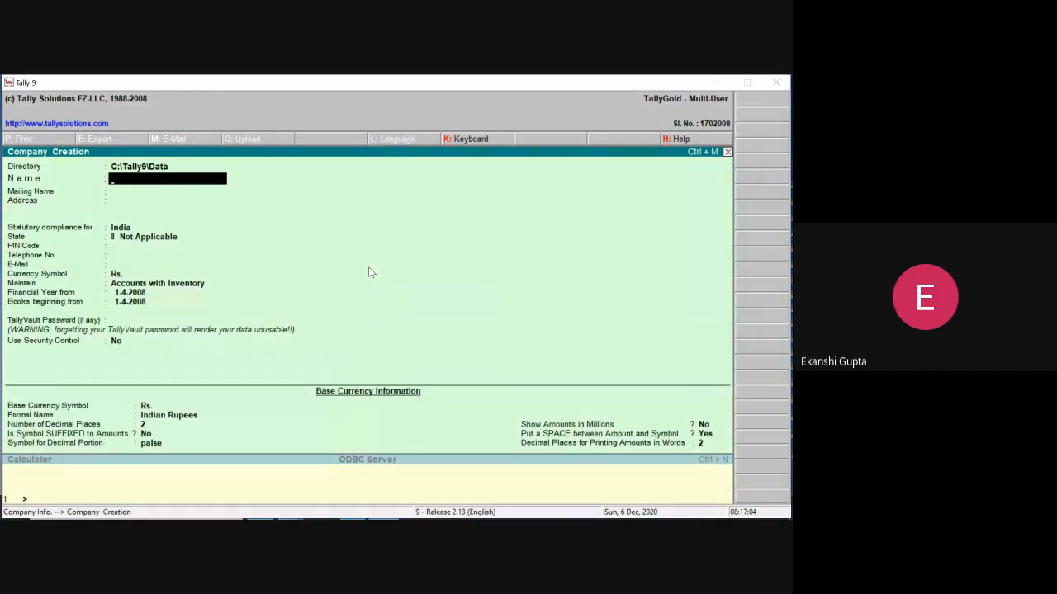
text(FDP CO)
key(Return)
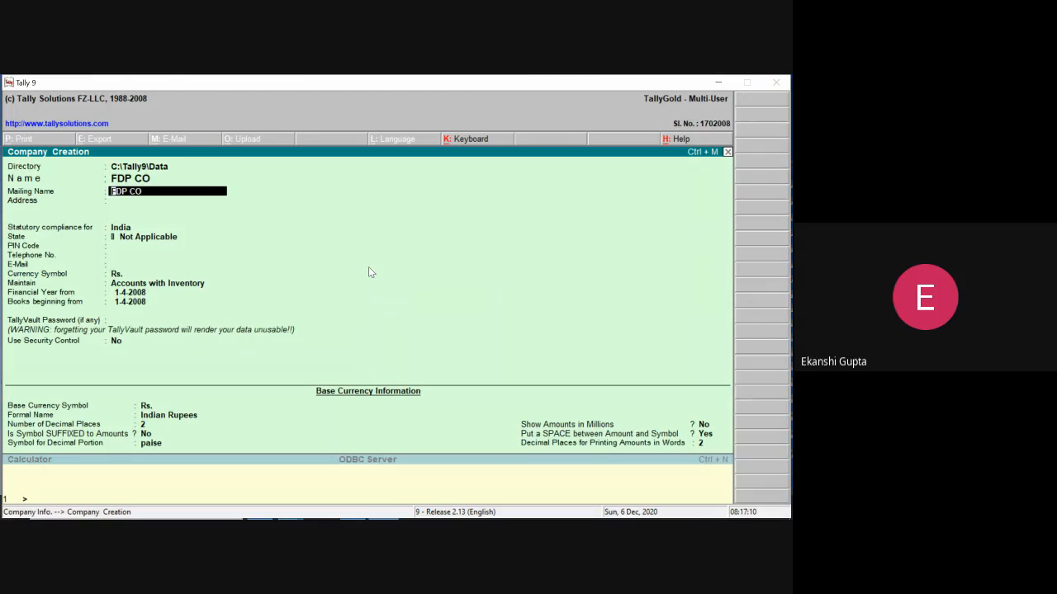
key(Return)
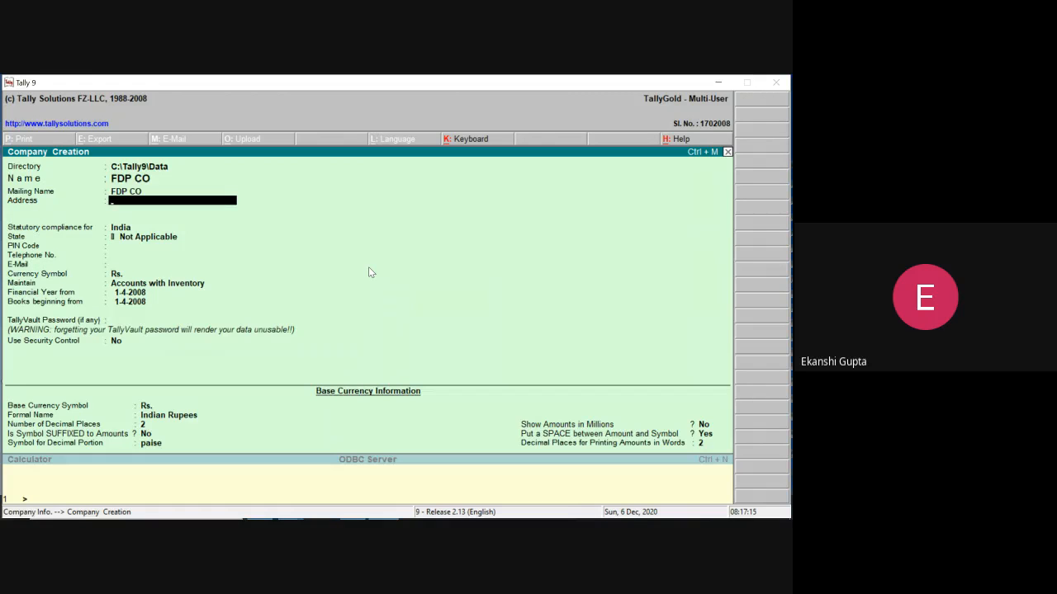
key(Return)
key(Return)
key(Return)
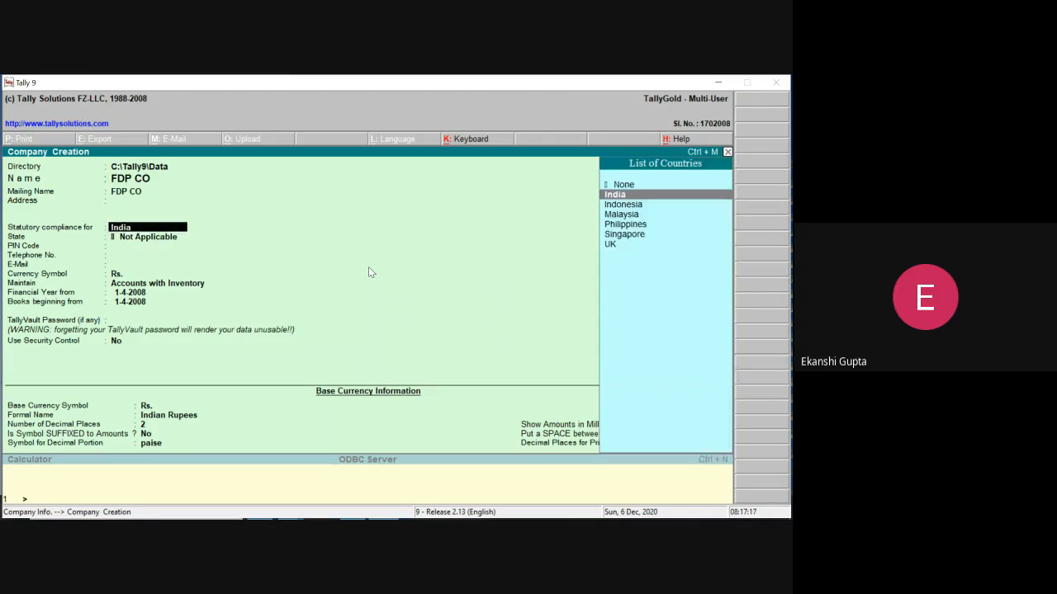
Keep India for statutory compliance, set the company to maintain Accounts Only, and set financial year and books beginning to 1-4-2020
key(Return)
key(Return)
key(Return)
key(Return)
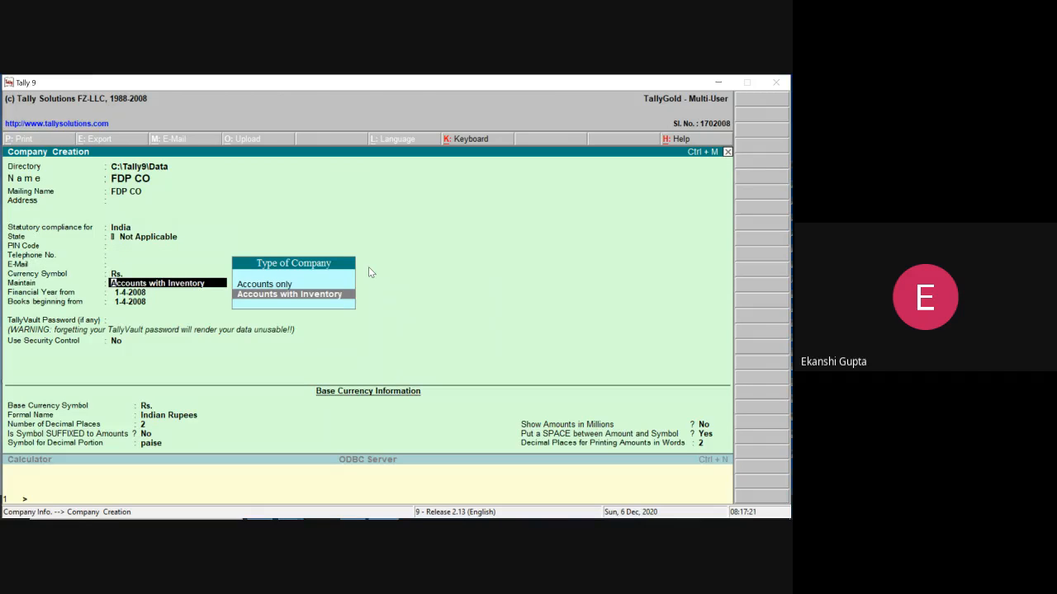
key(Up)
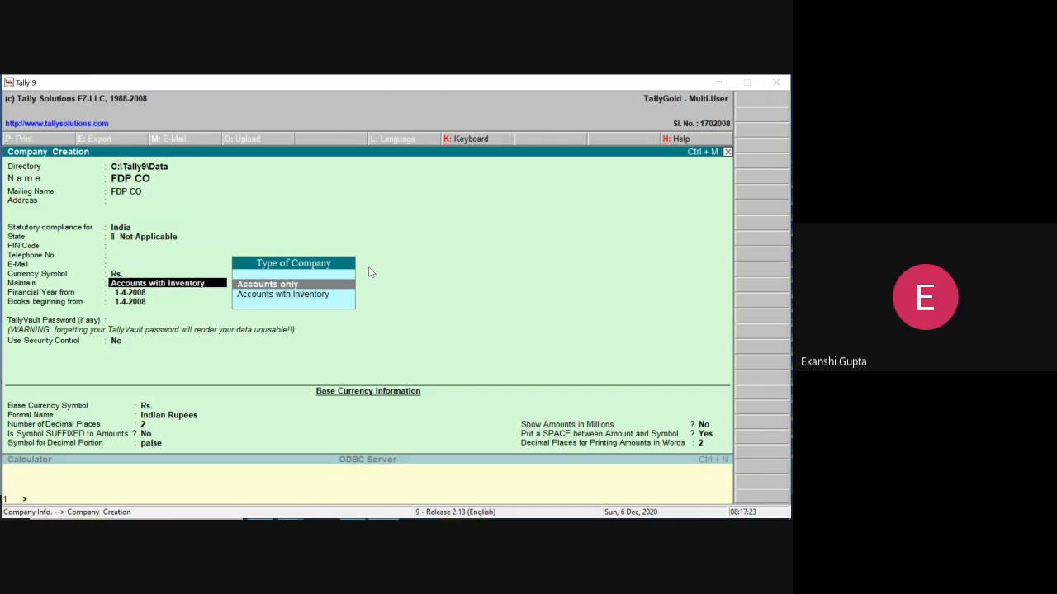
key(Return)
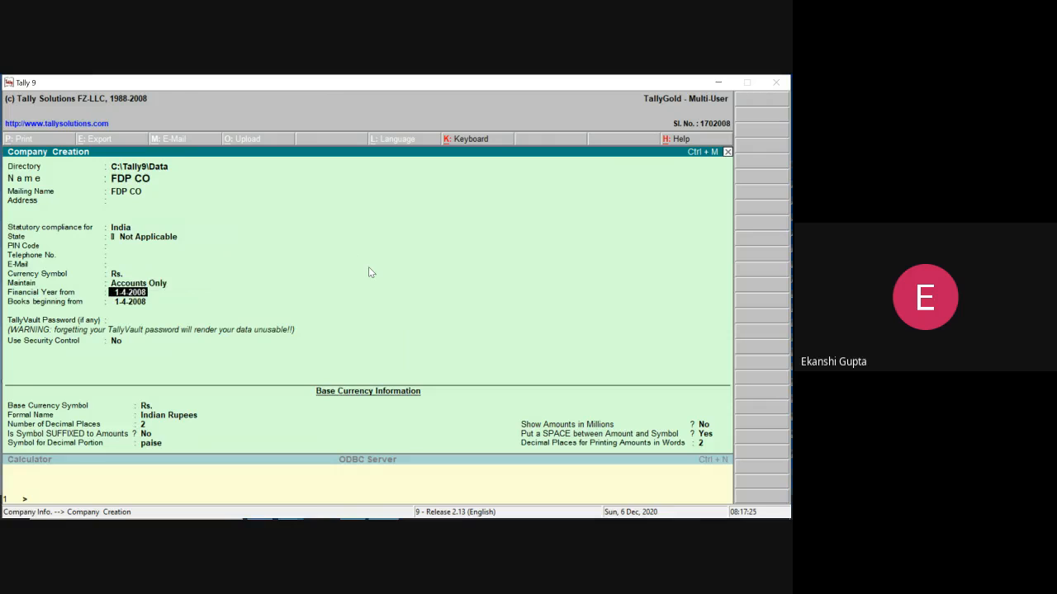
text(1-4-2020)
key(Return)
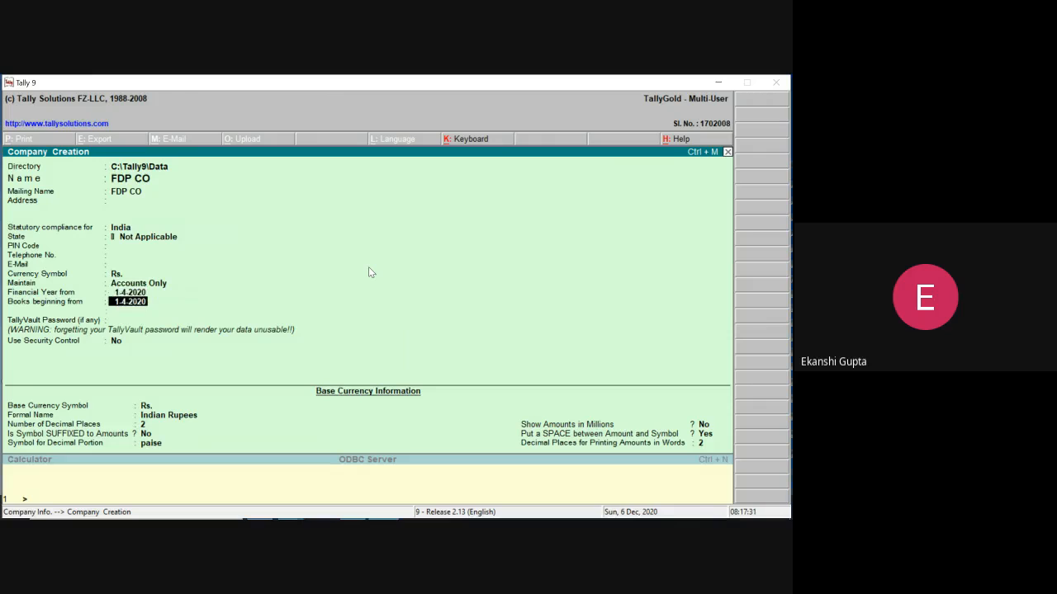
key(Return)
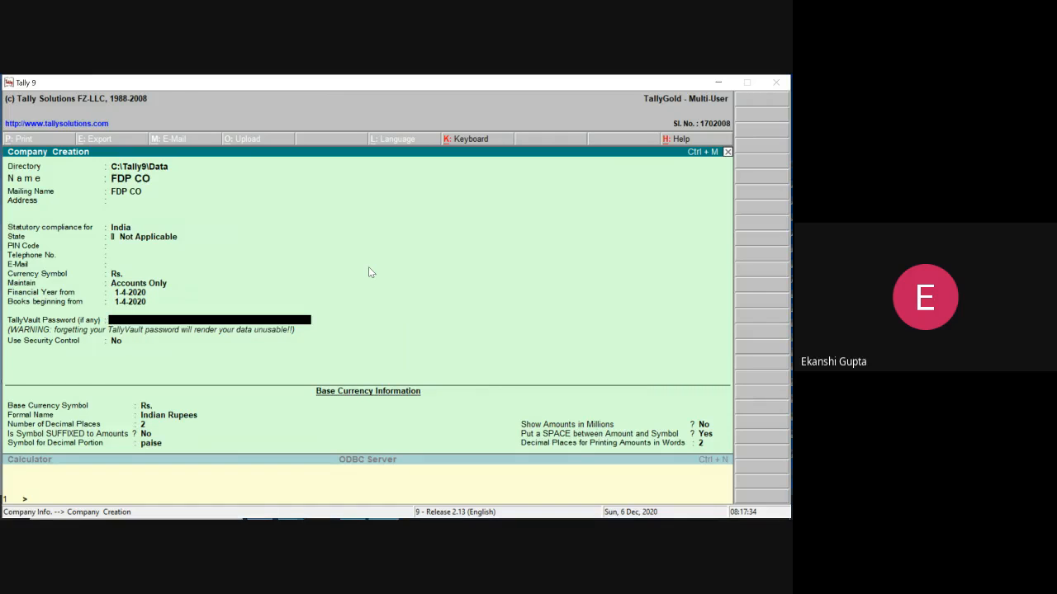
Leave the TallyVault password blank and security control off, keep the default currency information, and save the new company
key(Return)
key(Return)
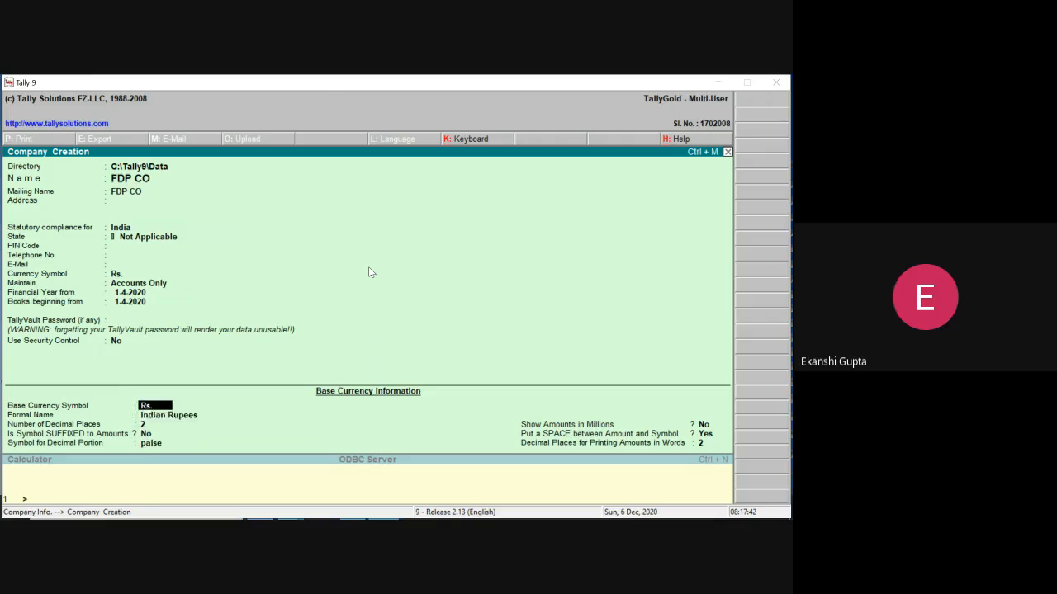
key(Return)
key(Return)
key(Return)
key(Return)
key(Return)
key(Return)
key(Return)
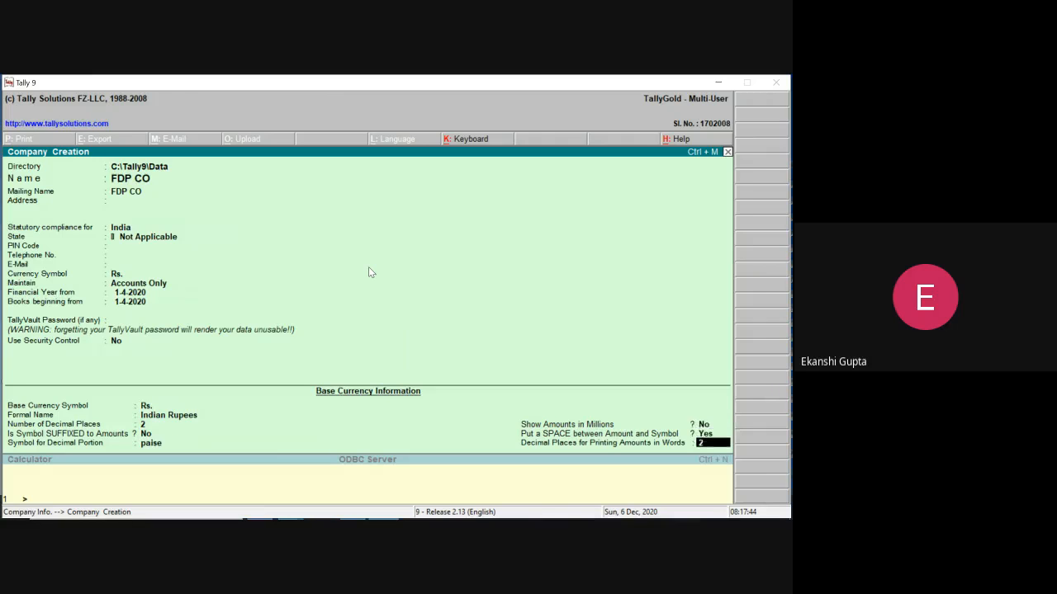
key(Return)
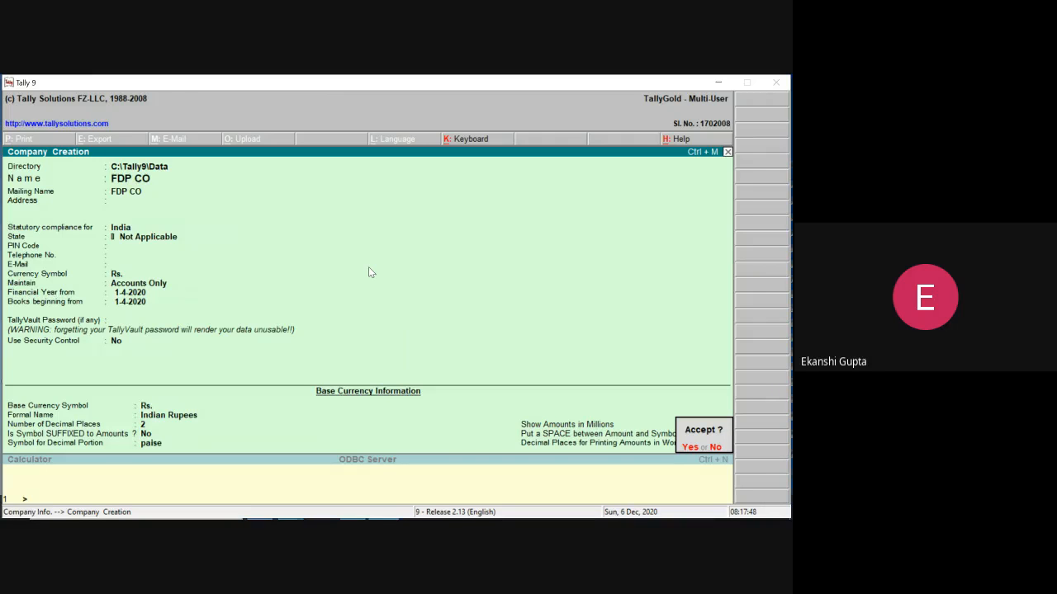
key(Return)
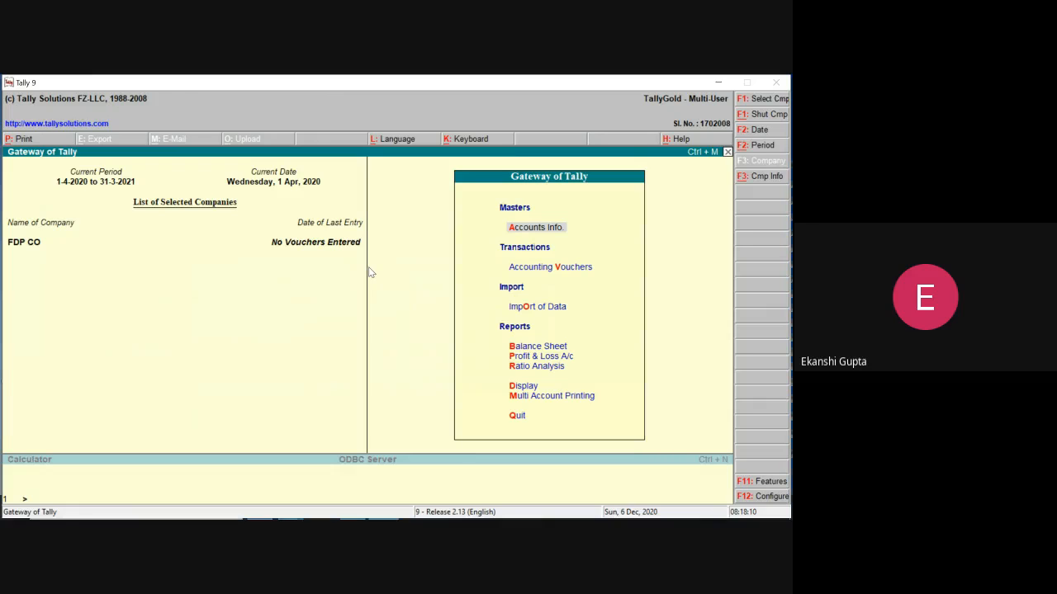
Check the list of ledger balances in the fdp question Word document and return to Tally
click(716, 81)
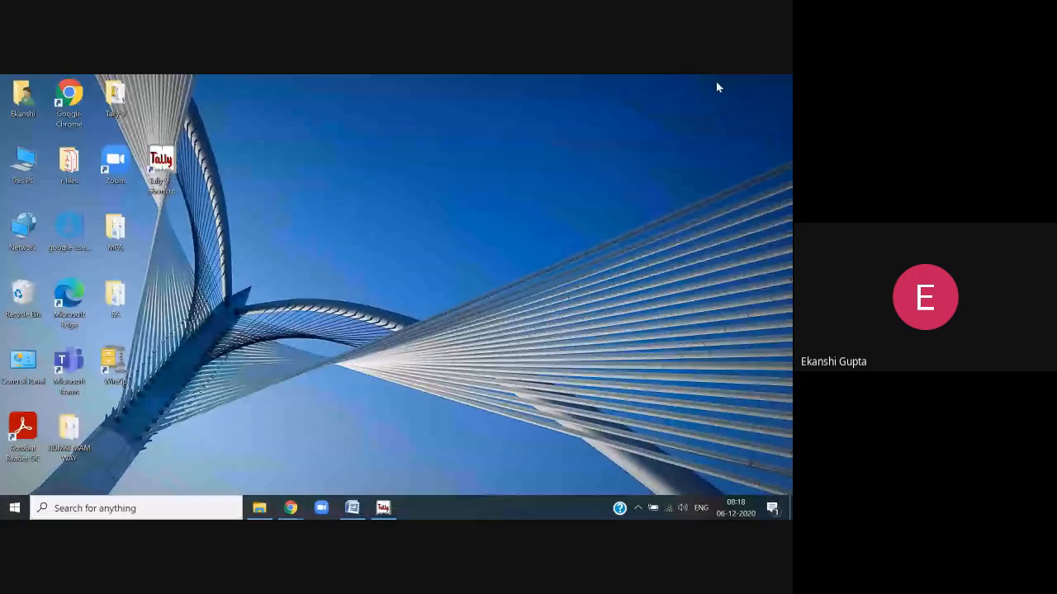
click(352, 508)
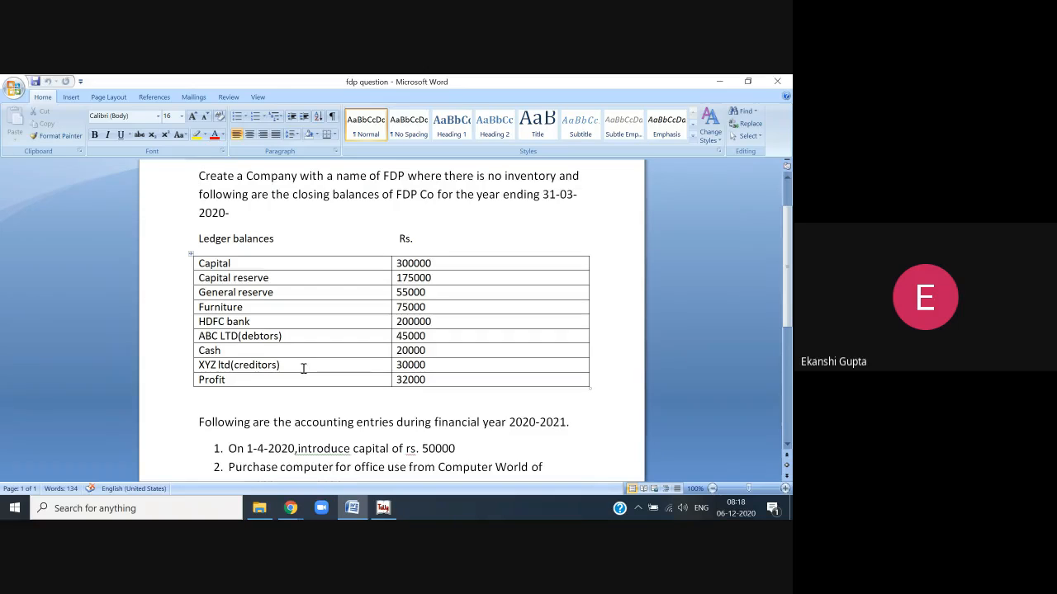
click(383, 508)
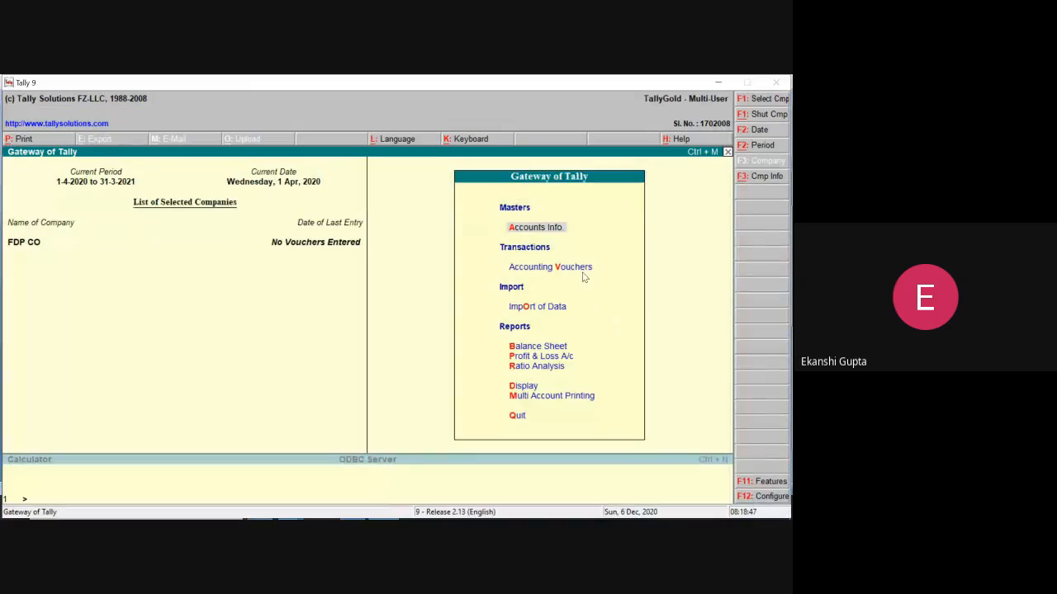
Open multiple ledger creation for FDP CO with All Items as the parent group
click(525, 231)
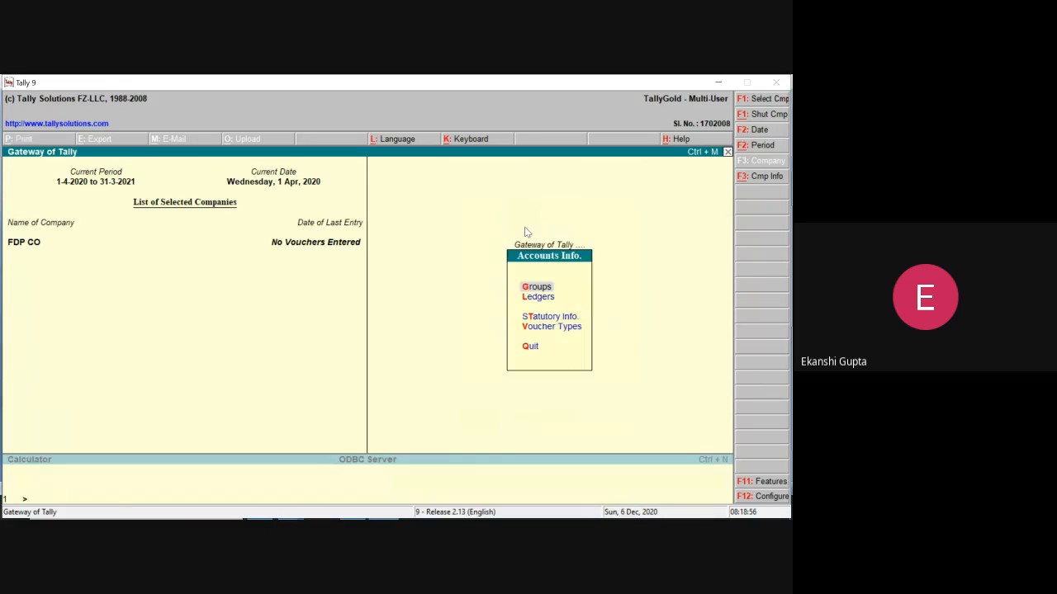
key(Down)
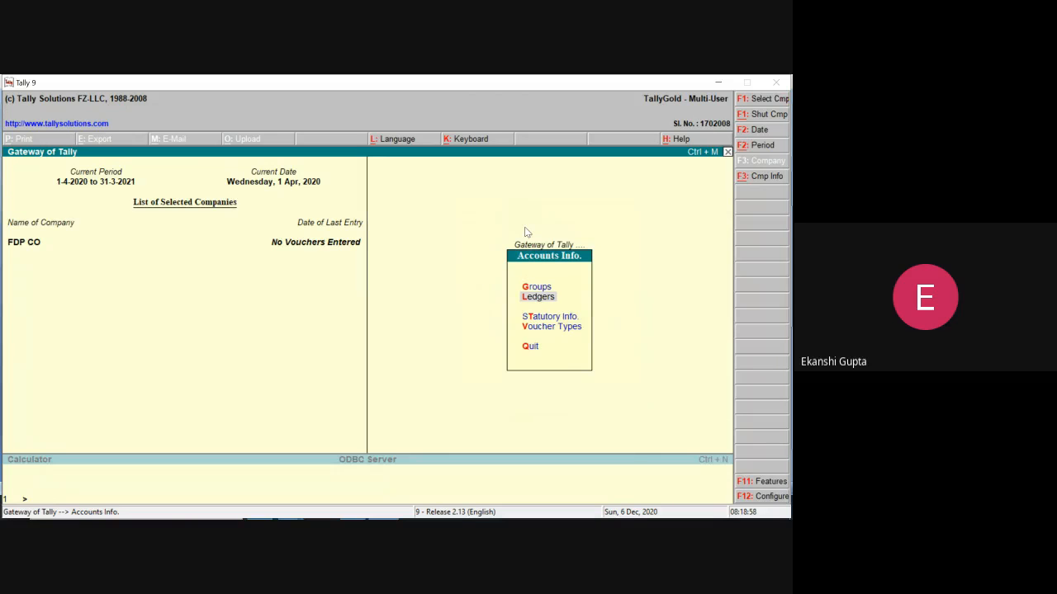
key(Return)
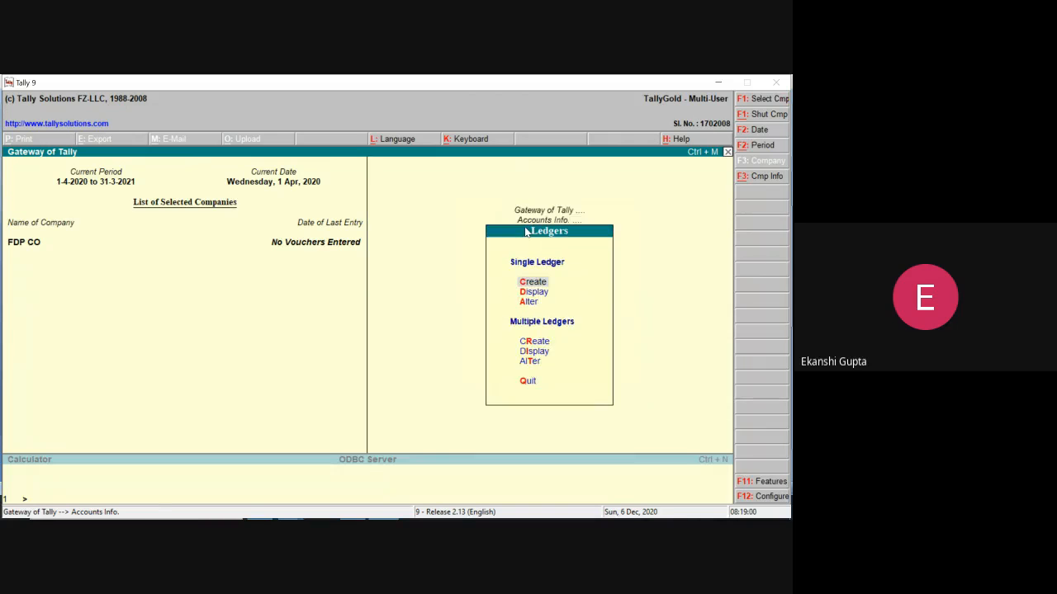
key(Down)
key(Down)
key(Down)
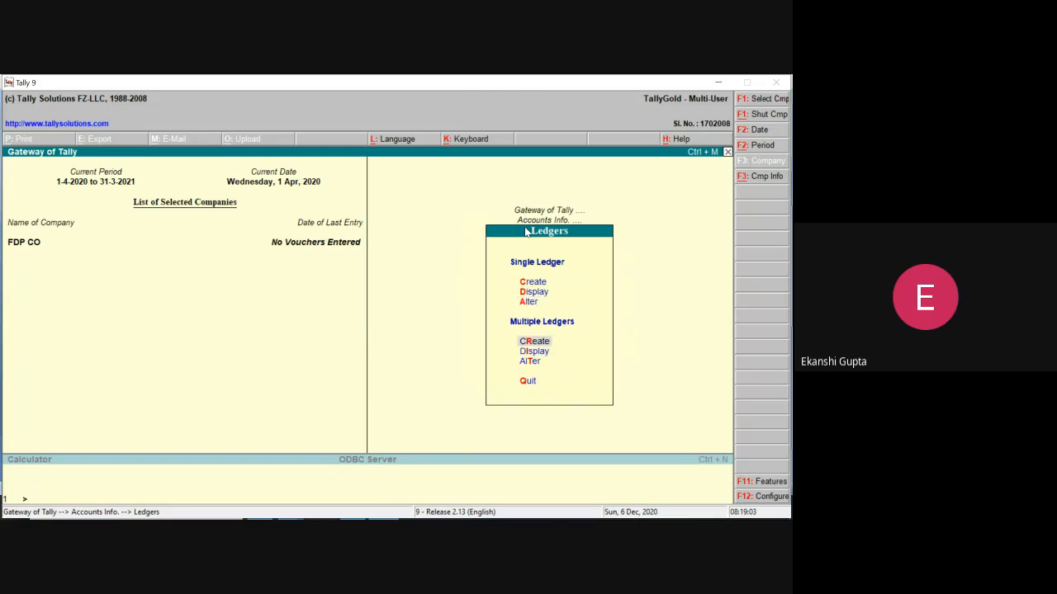
key(Return)
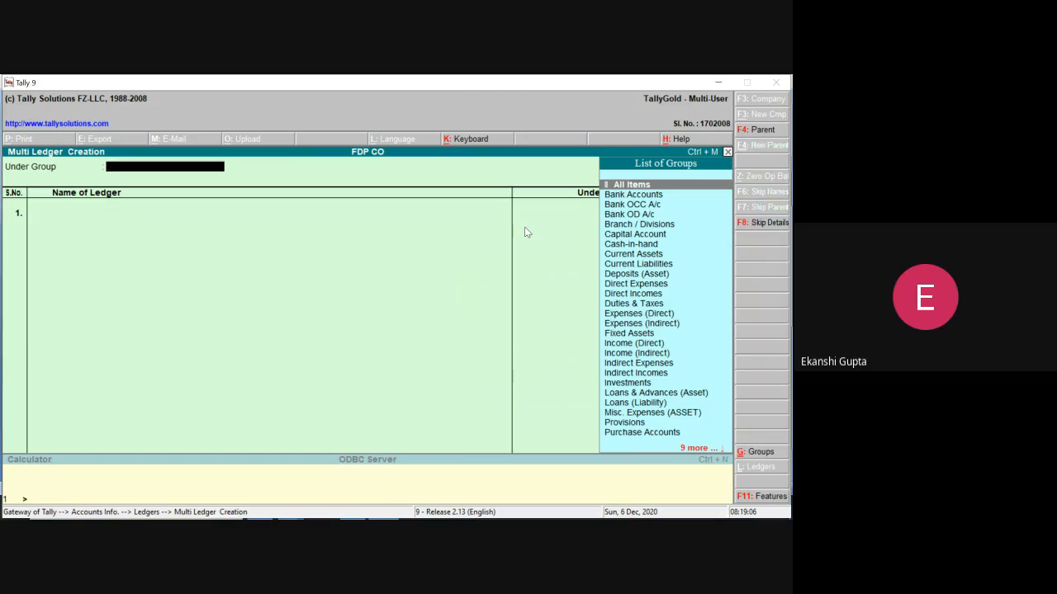
key(Return)
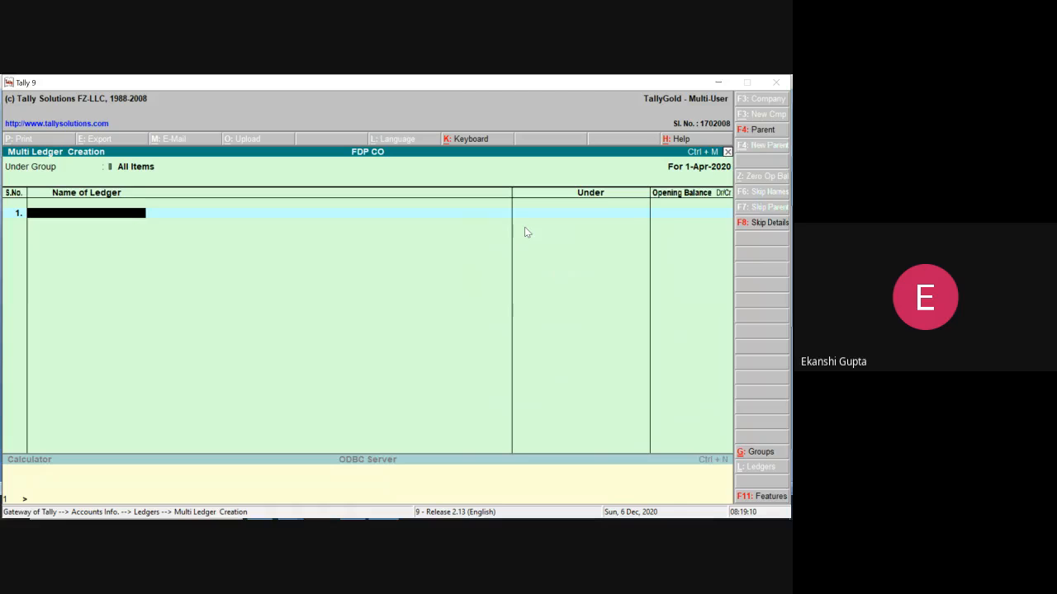
Add the ledger Capital under Capital Account with an opening balance of 3,00,000 Cr
text(CAP)
key(BackSpace)
key(BackSpace)
key(BackSpace)
key(BackSpace)
text(apital)
key(Return)
text(Cap)
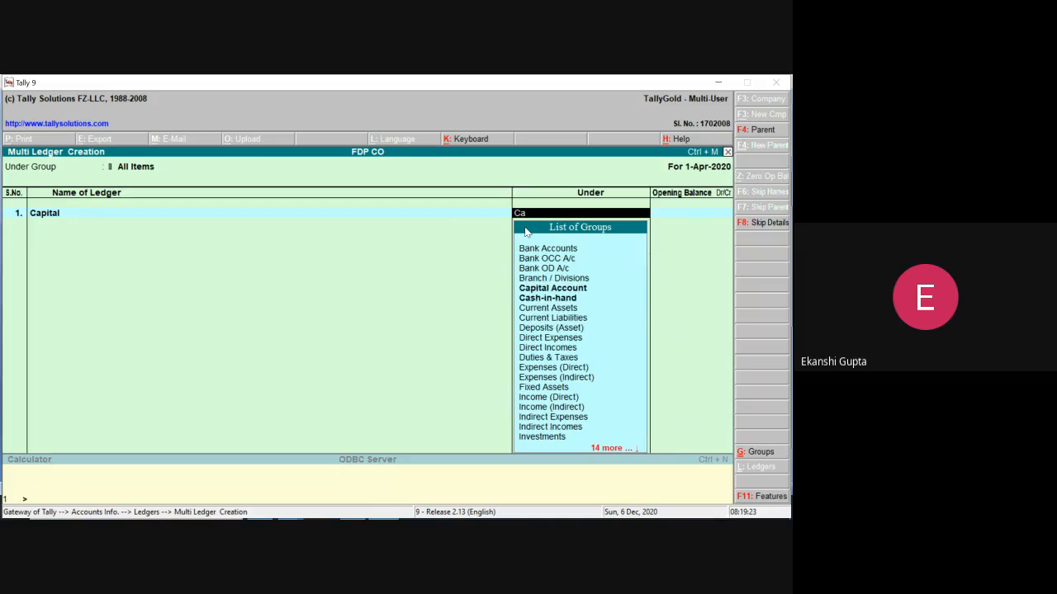
text(ital)
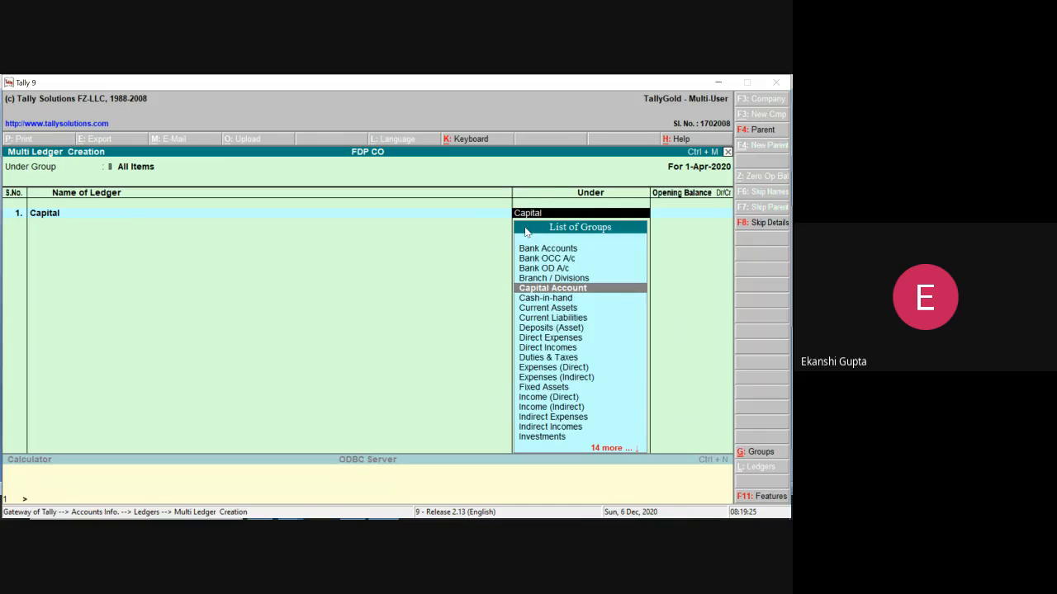
key(Return)
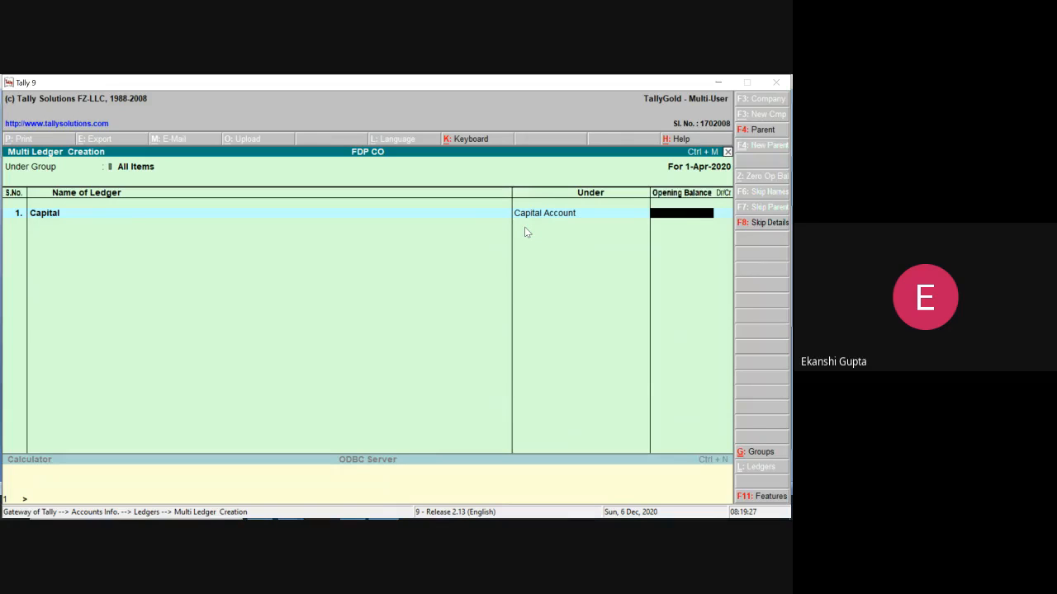
text(3,00,000.00 Cr)
key(Return)
key(Return)
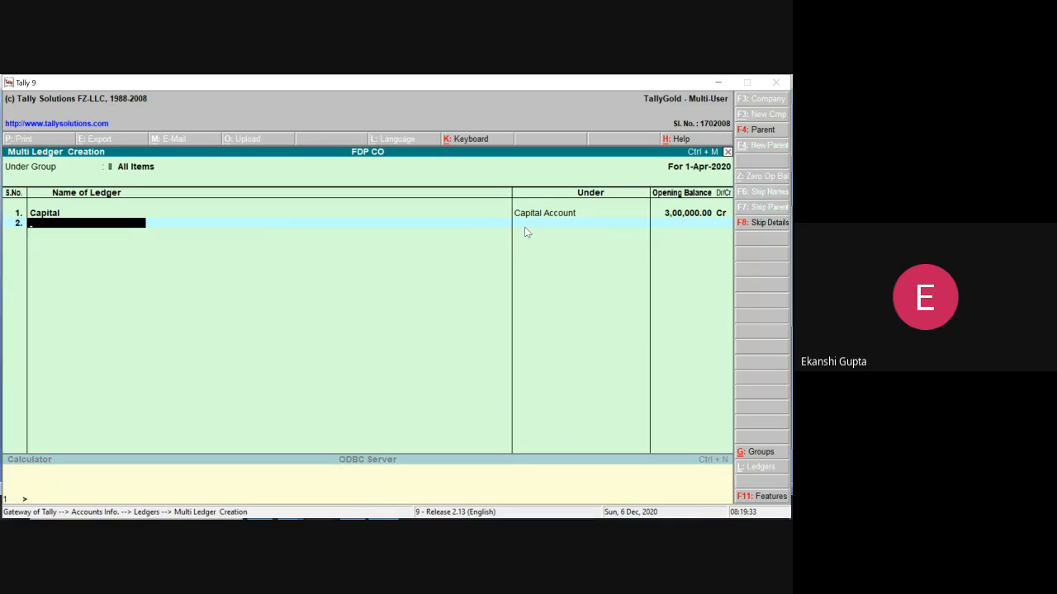
Add the ledger Capital Reserve under Reserves & Surplus with an opening balance of 1,75,000 Cr
text(Capital Reserve)
key(Return)
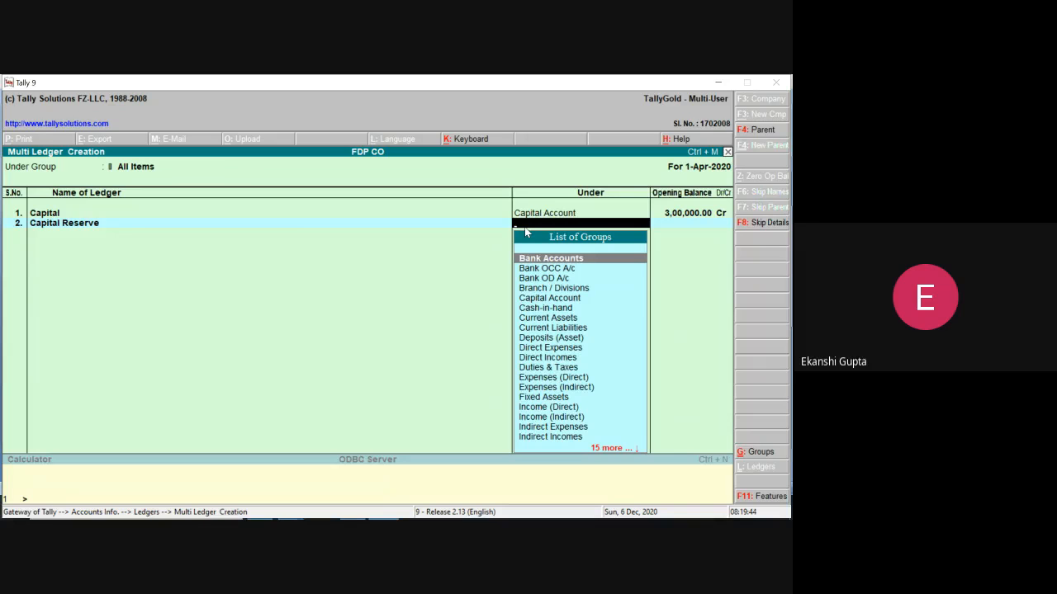
text(Reser)
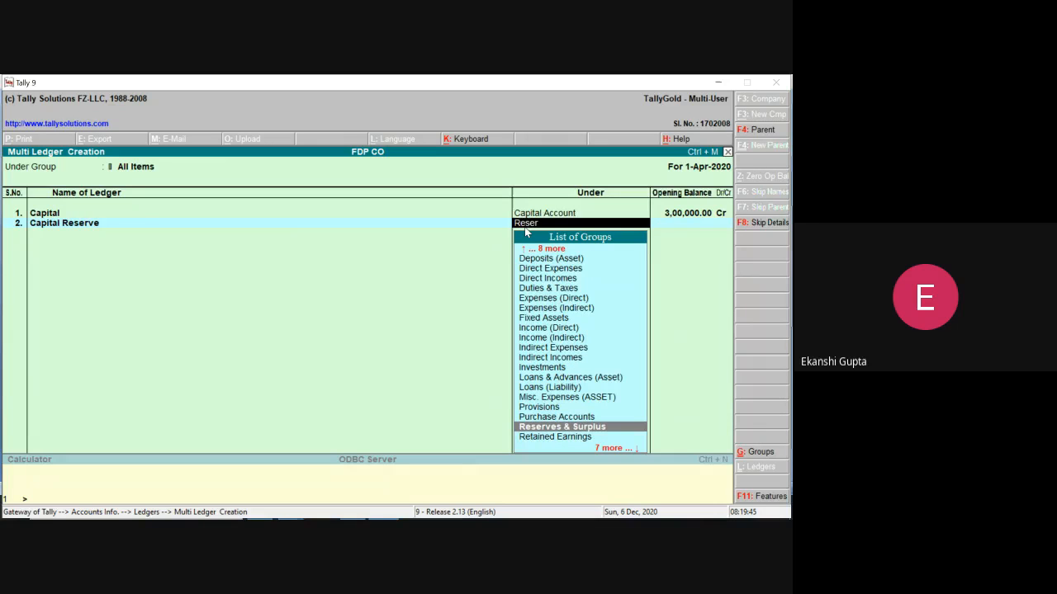
text(ves)
key(Return)
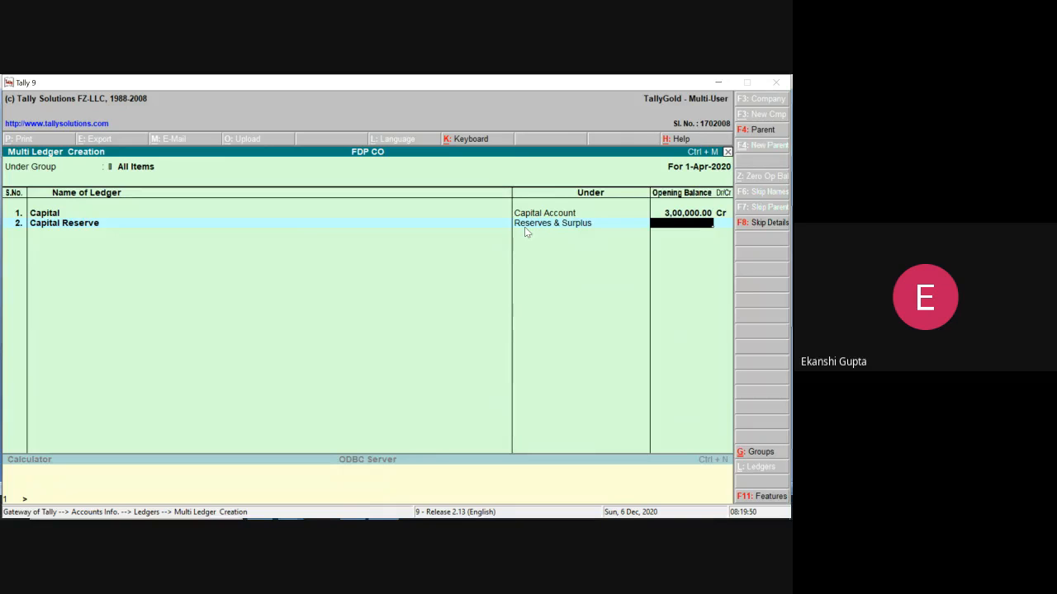
text(175000)
key(Return)
key(Return)
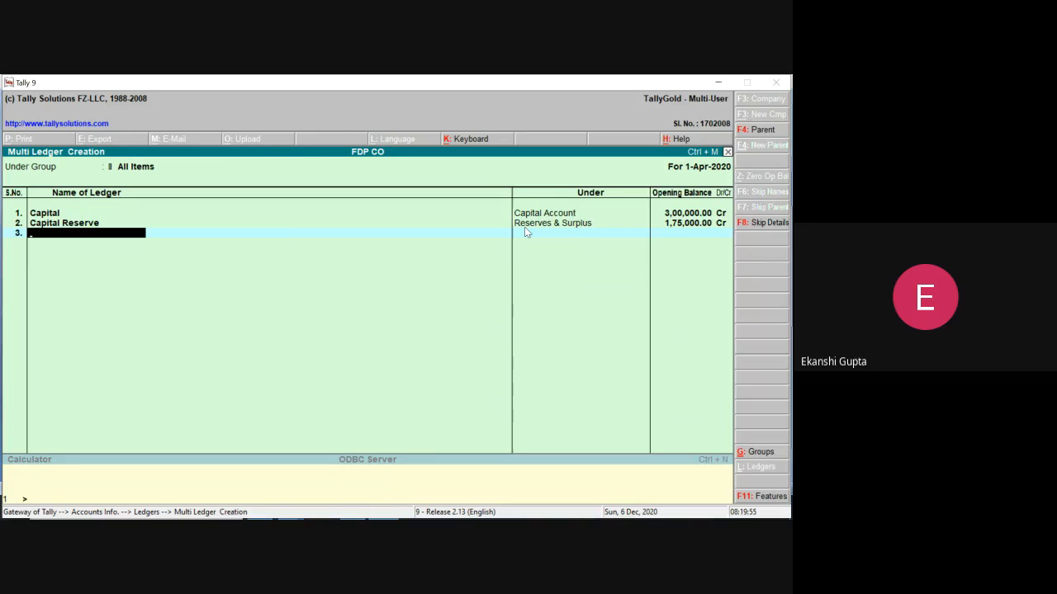
Add the ledger General Reserve under Reserves & Surplus with an opening balance of 55,000 Cr
text(General R)
text(eserve)
key(Return)
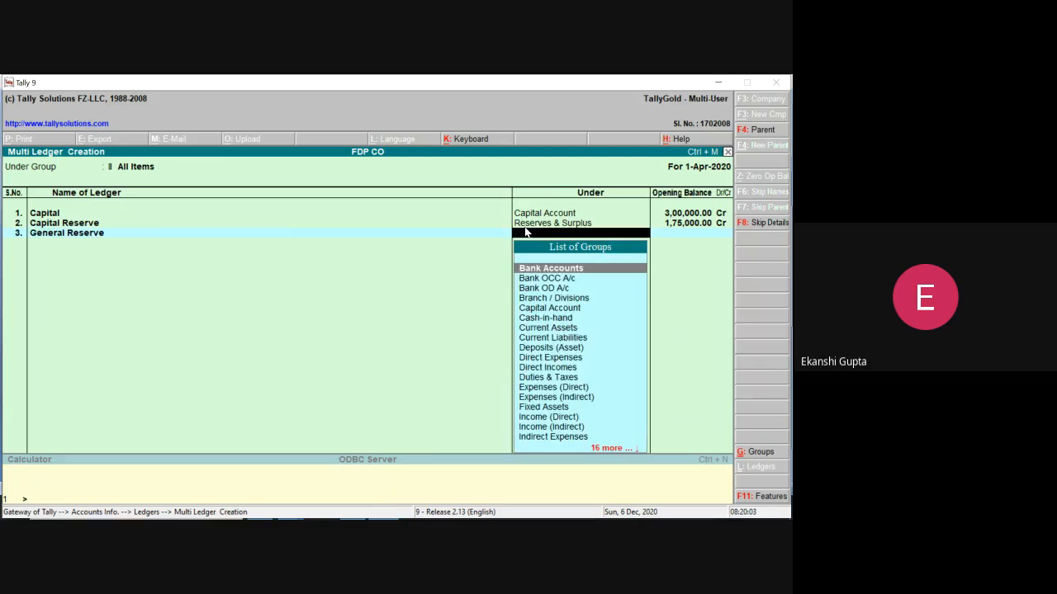
text(Reser)
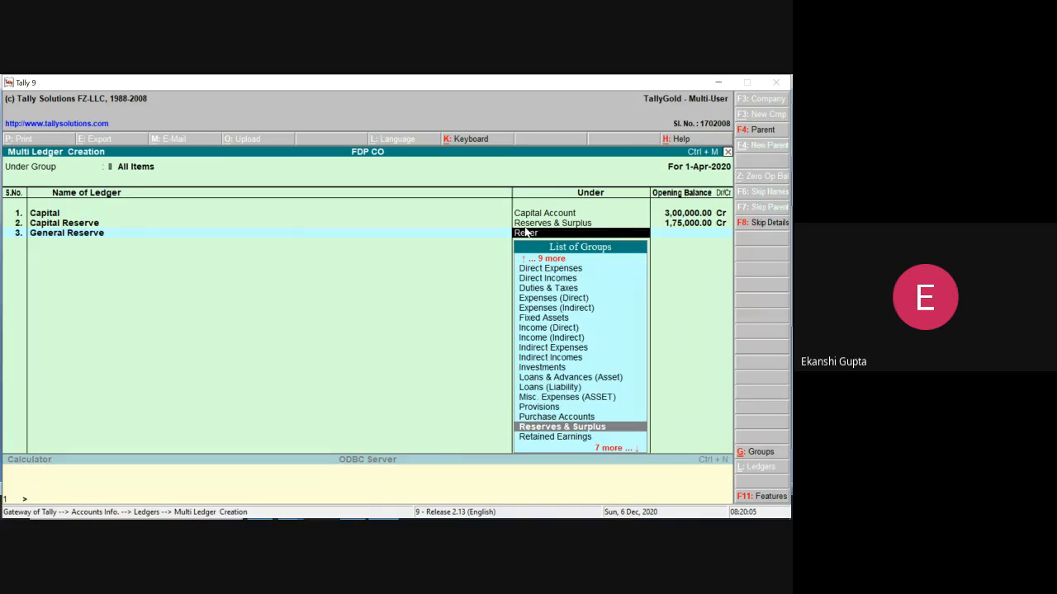
key(Return)
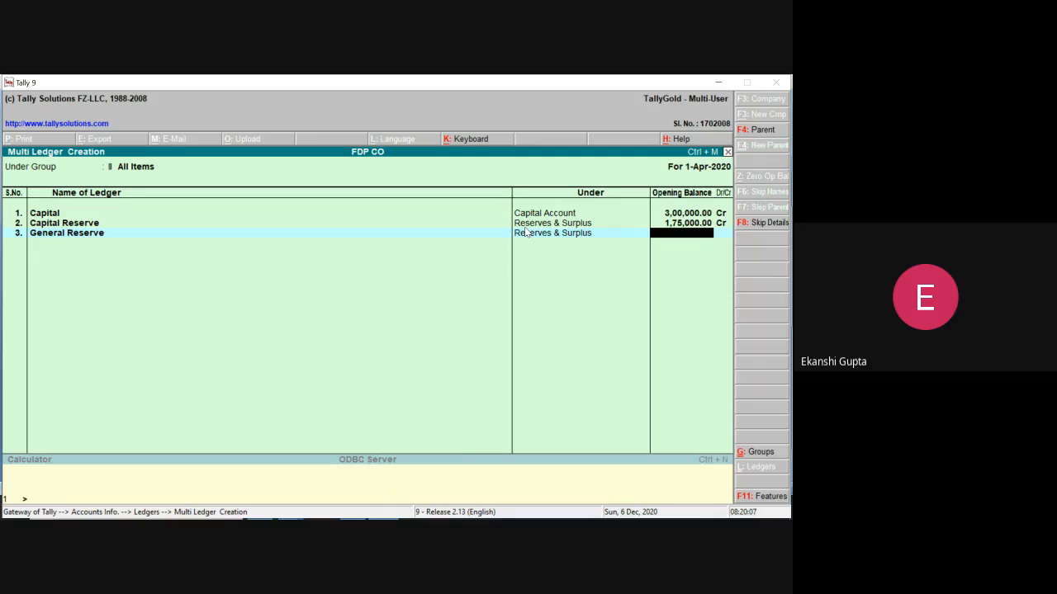
text(55,000)
key(Return)
key(Return)
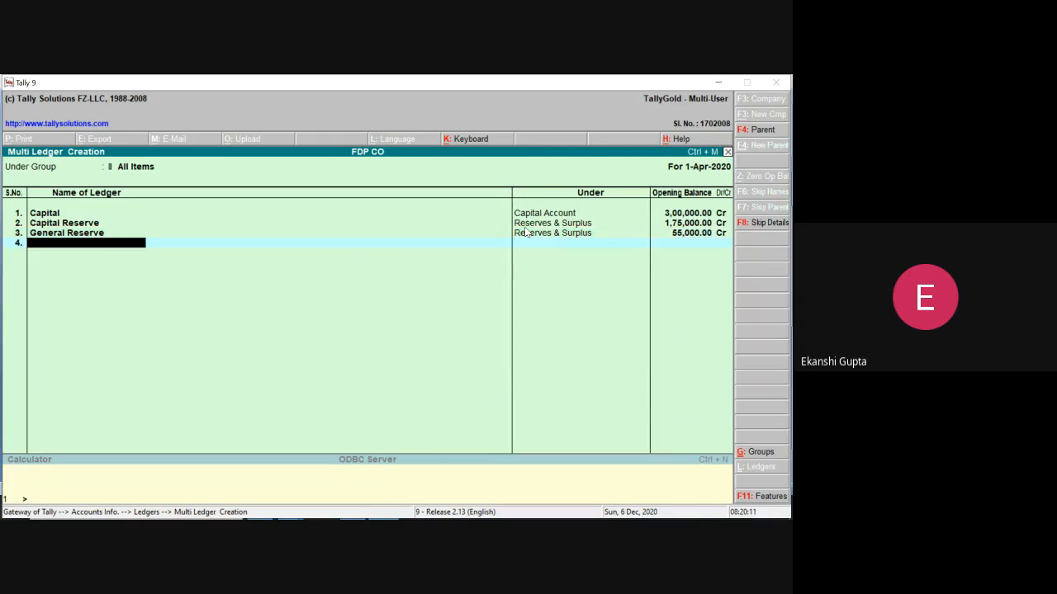
Add the ledger Furniture under Fixed Assets with an opening balance of 75,000 Dr
text(Furniture)
key(Return)
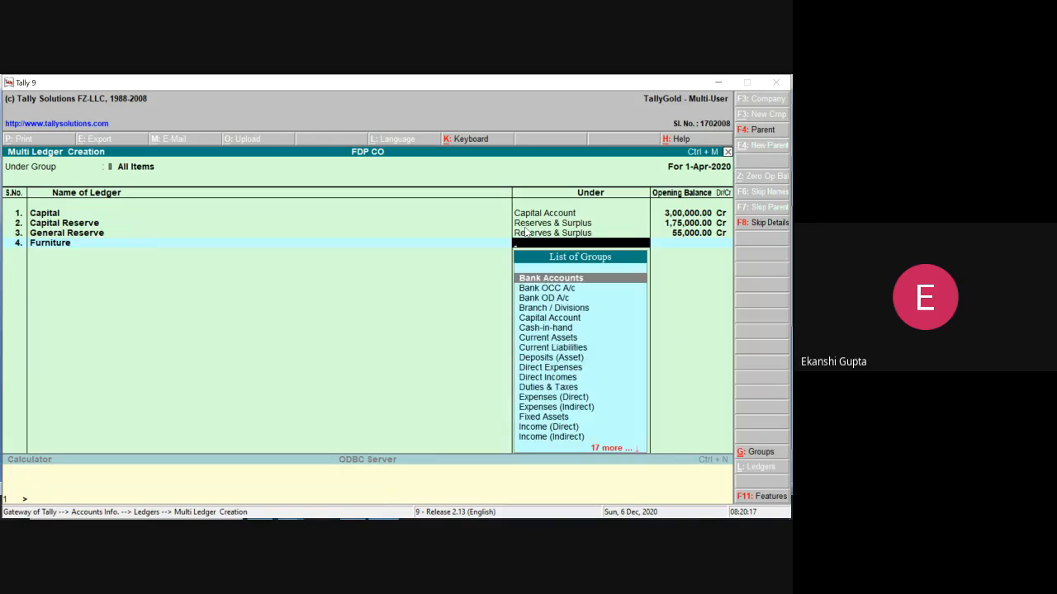
text(Fix)
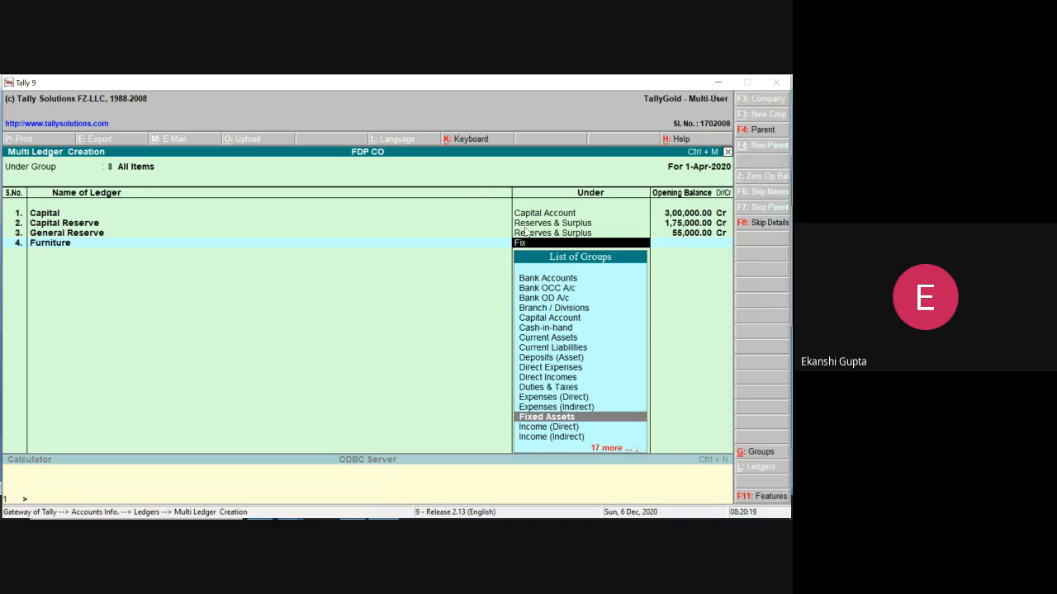
key(Return)
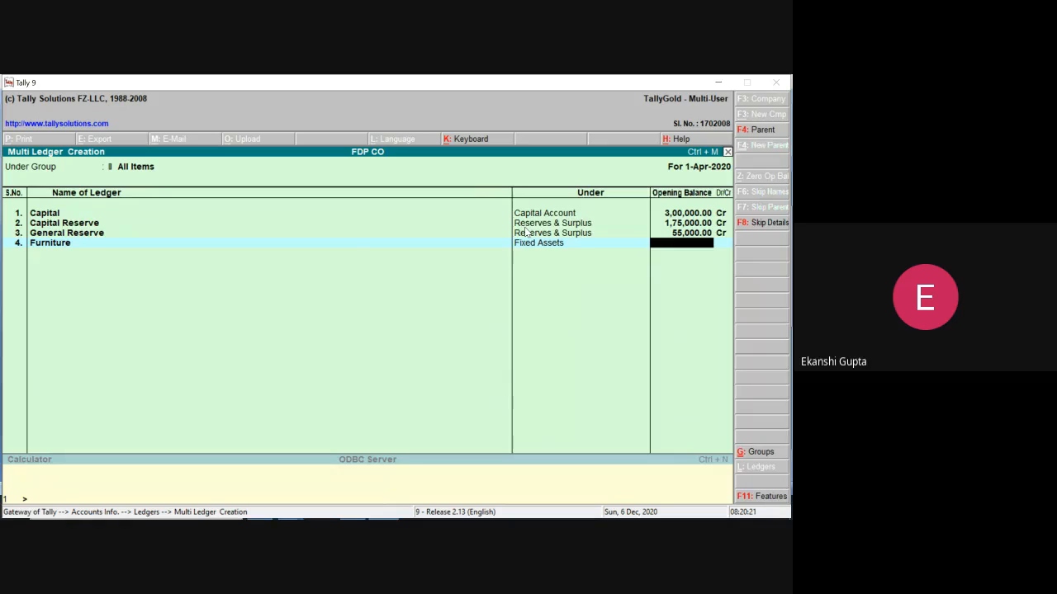
text(75000)
key(Return)
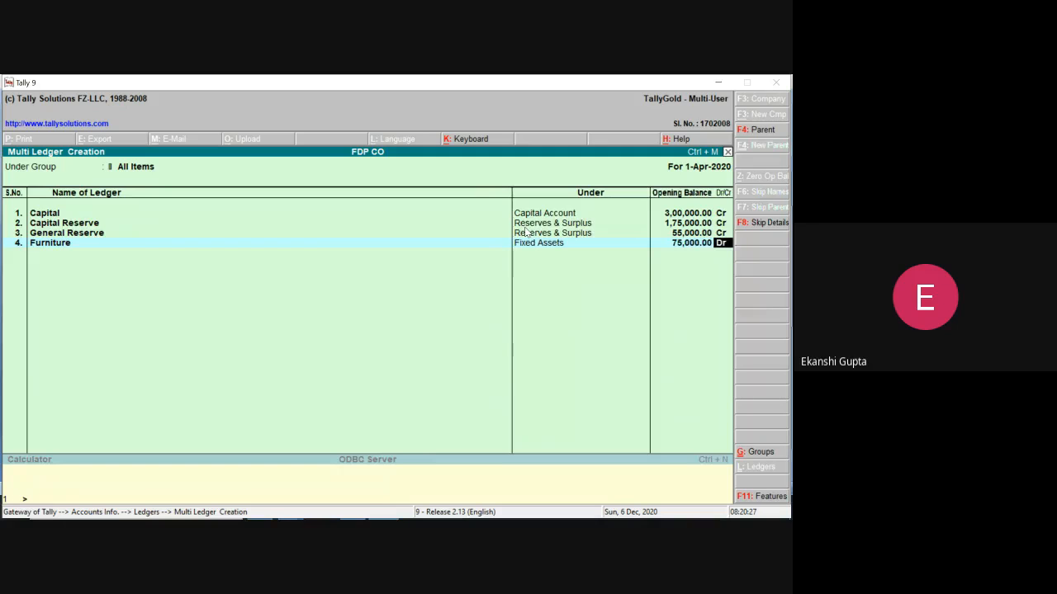
key(Return)
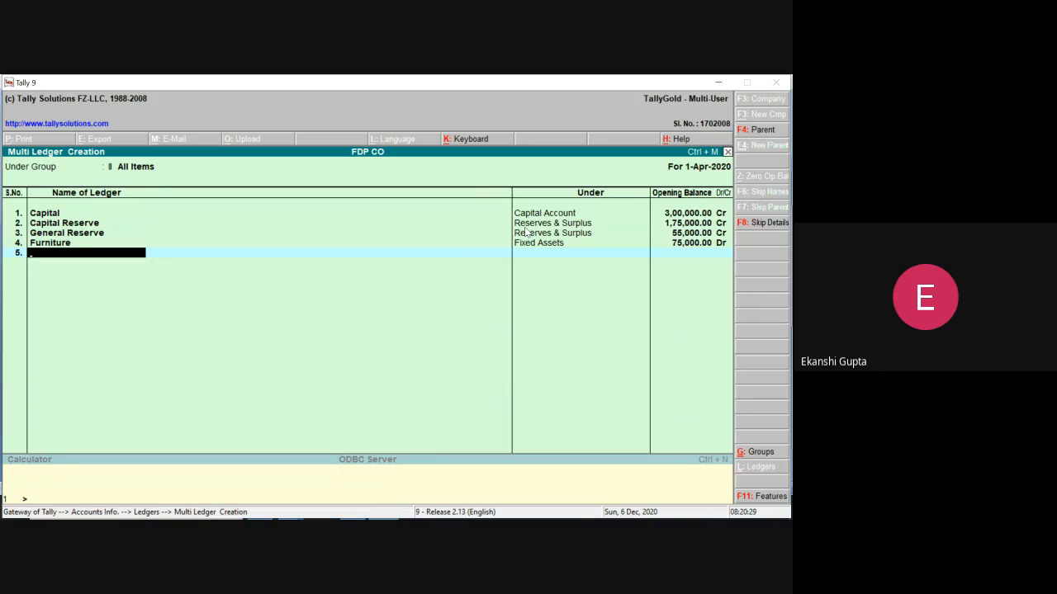
Add the ledger HDFC Bank under Bank Accounts with an opening balance of 2,00,000 Dr
text(HDFC Bank)
key(Return)
text(Ban)
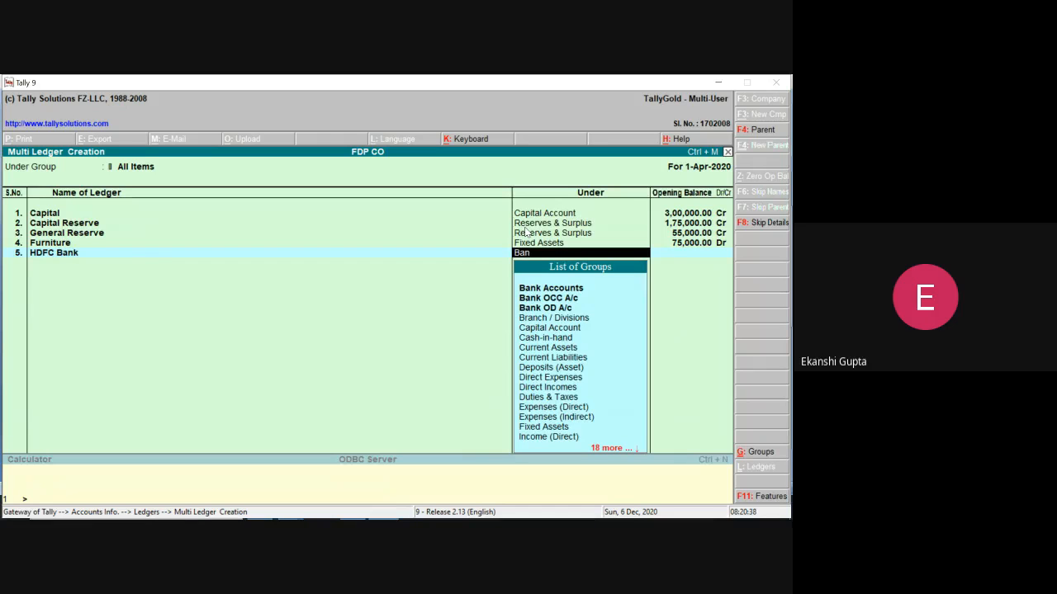
key(Down)
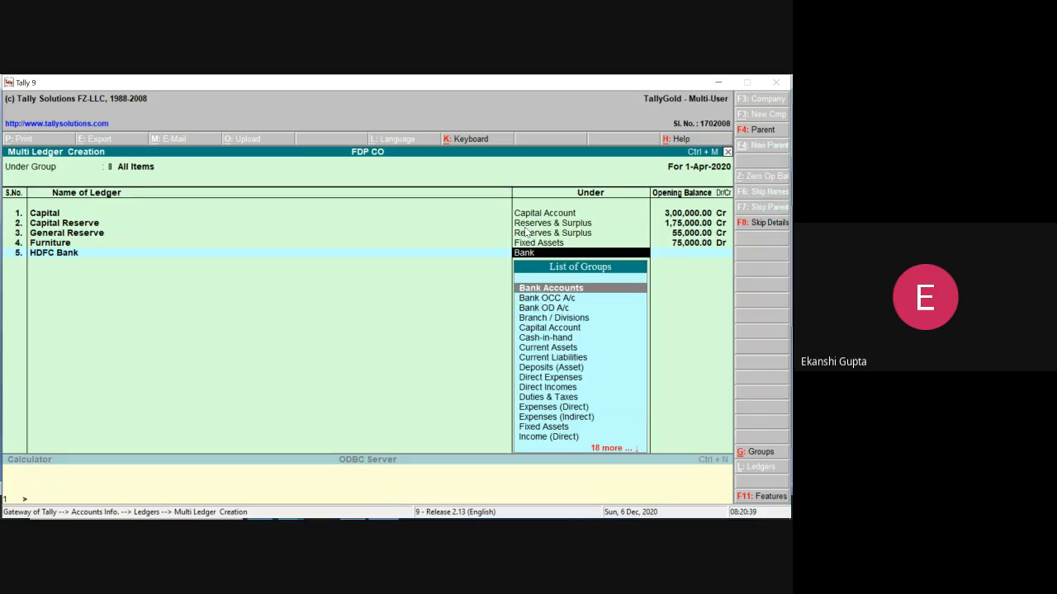
key(Return)
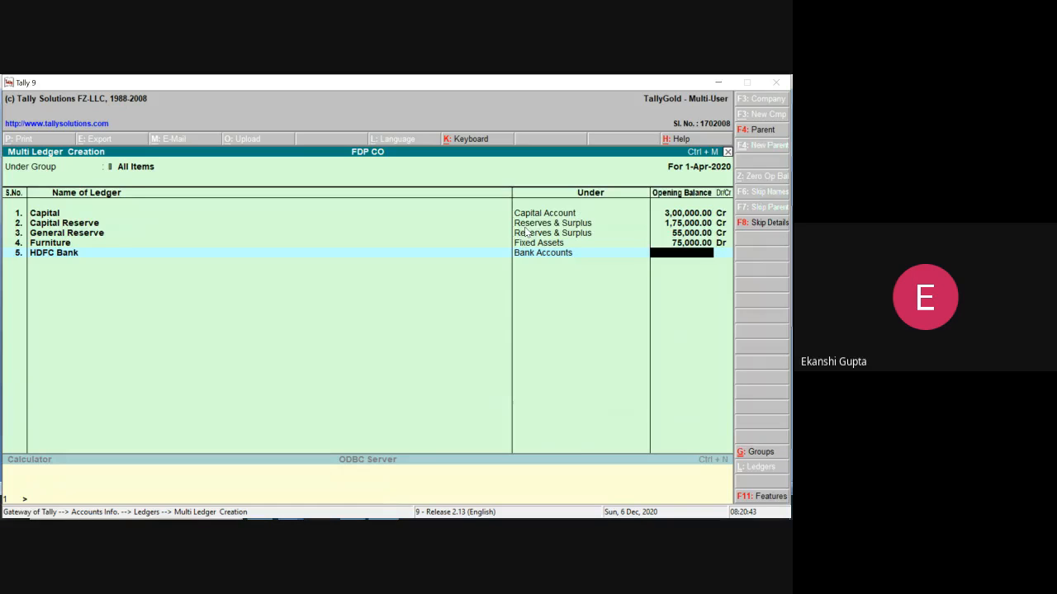
text(200000)
key(Return)
key(Return)
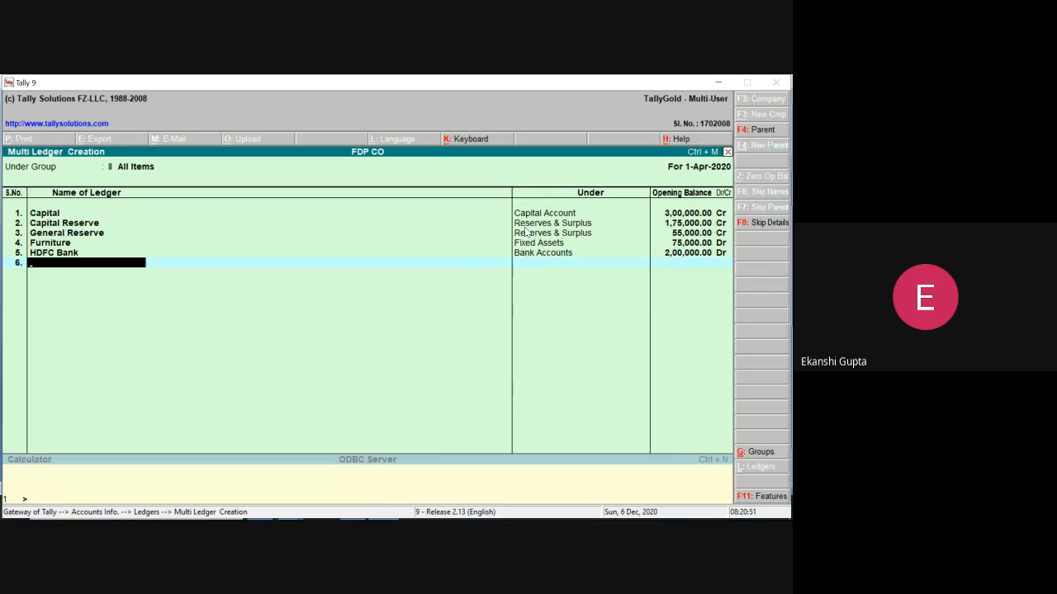
Add the ledger ABC LTD under Sundry Debtors with an opening balance of 45,000 Dr
text(ABC LTD)
key(Return)
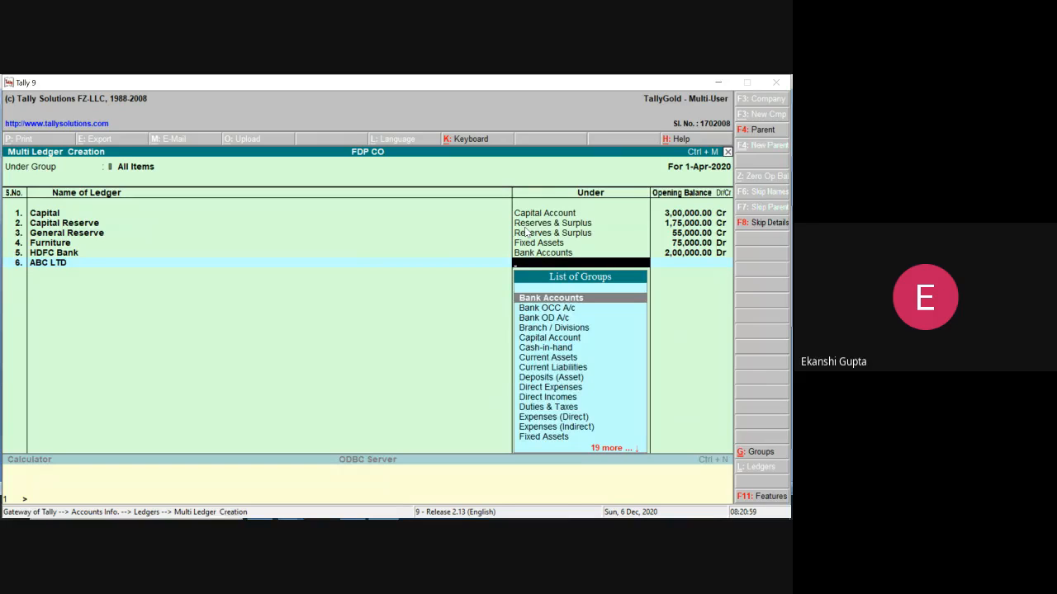
text(Sund)
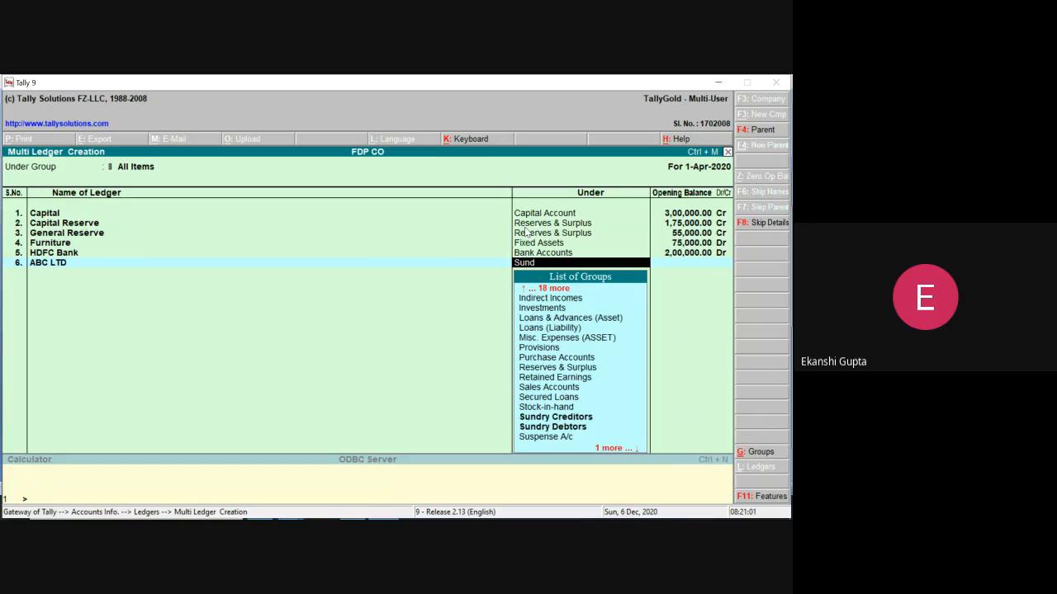
key(Down)
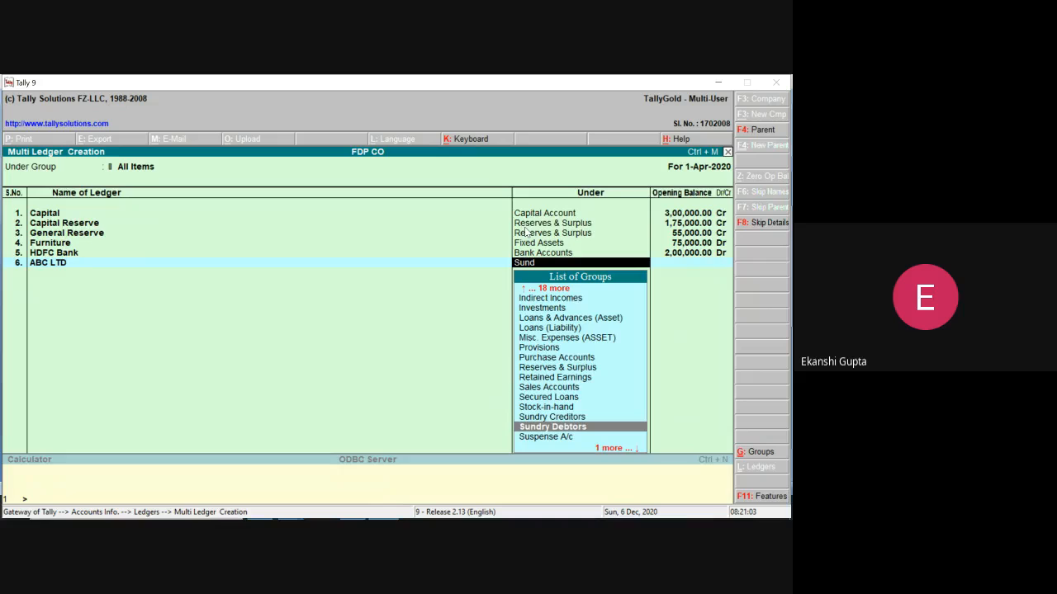
key(Return)
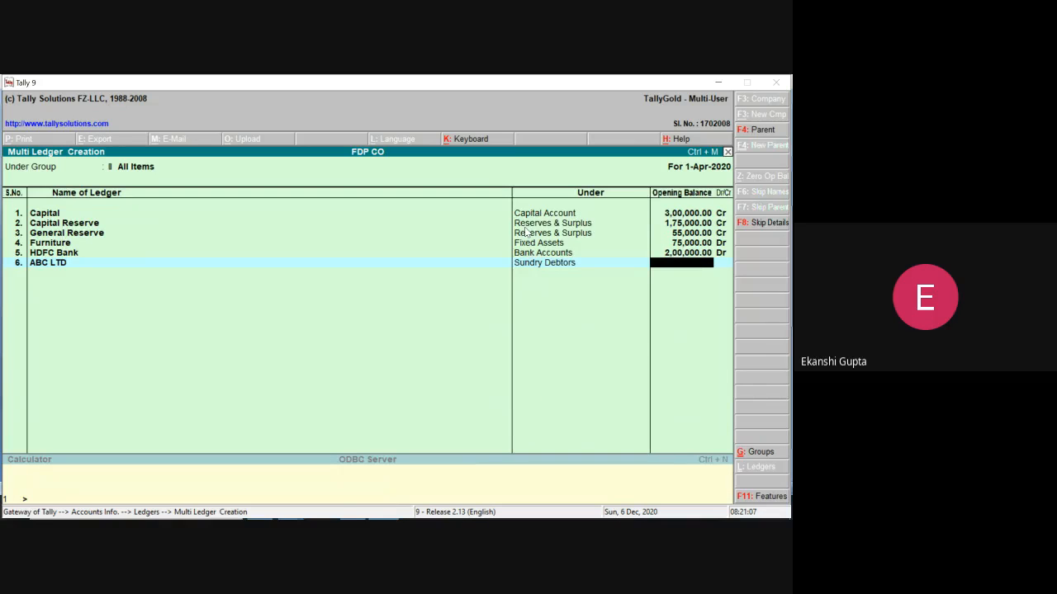
text(45,000)
key(Return)
key(Return)
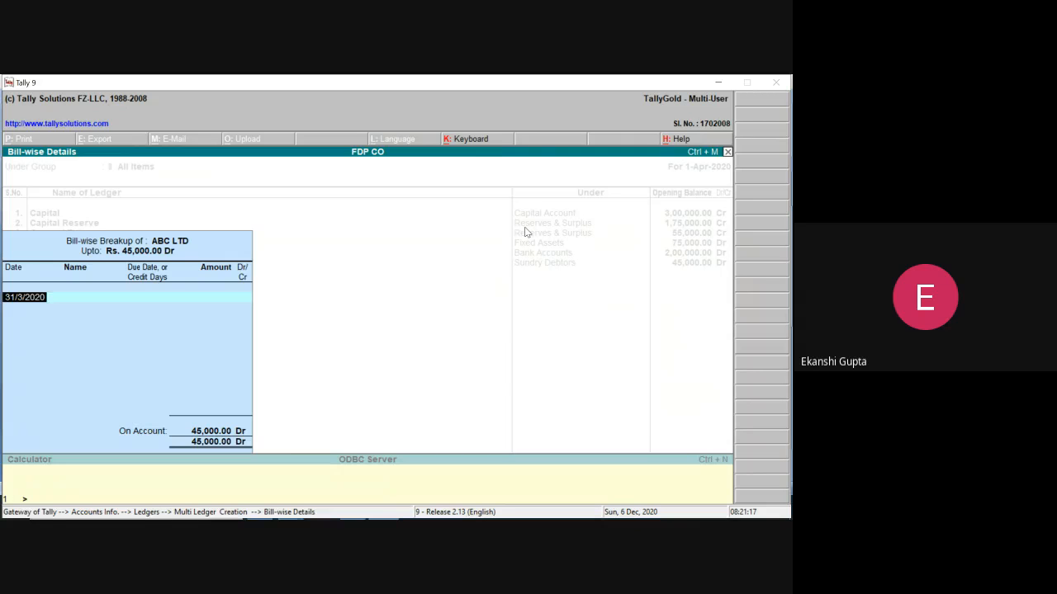
Leave ABC LTD's opening balance on account in its bill-wise breakup, without naming any bill
key(Return)
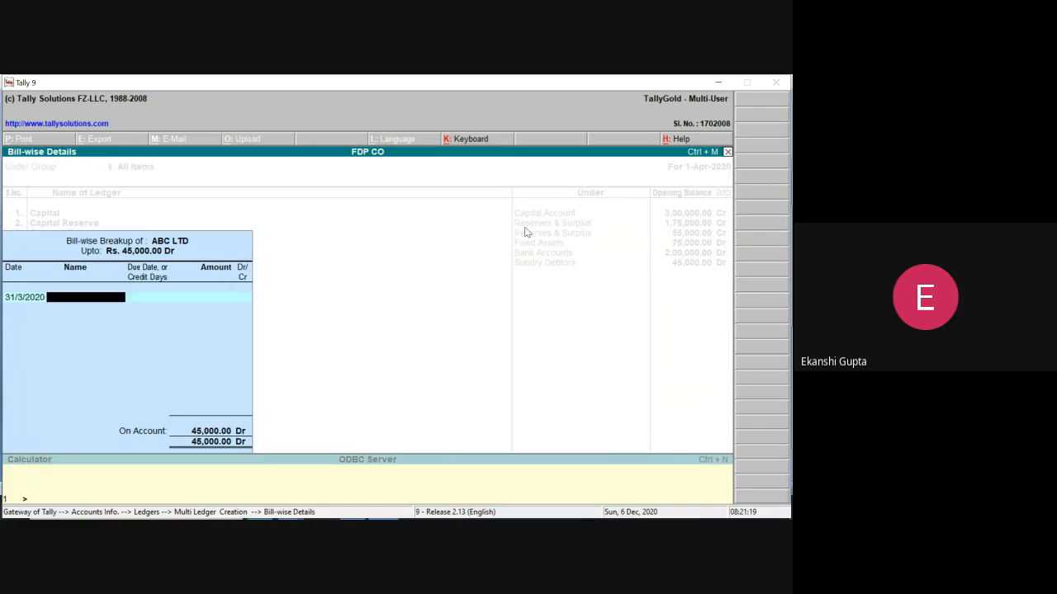
key(Return)
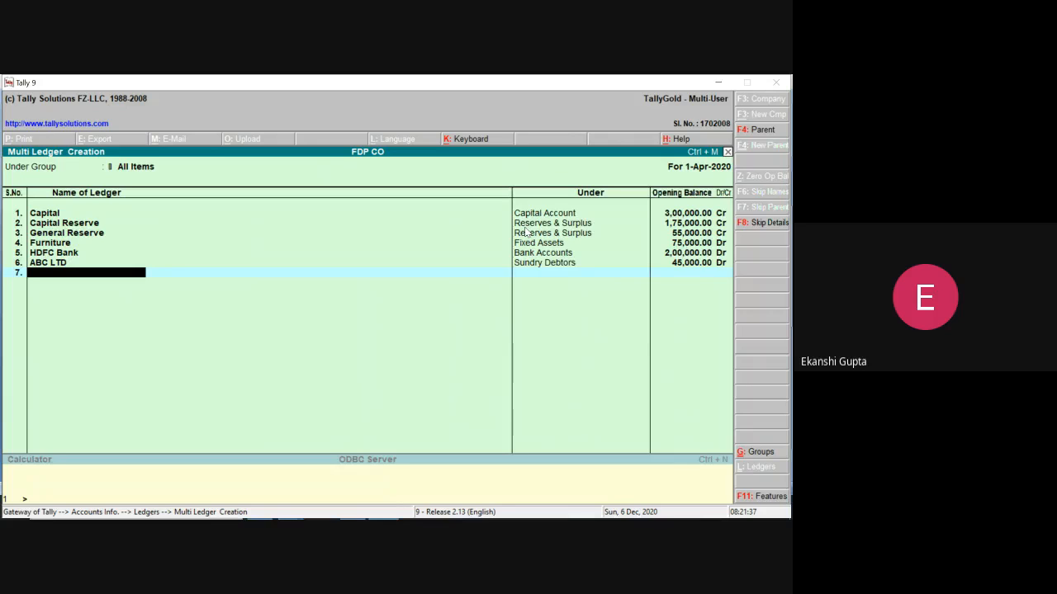
Add the ledger XYZ LTD under Sundry Creditors with an opening balance of 30,000 Cr and save the new ledgers
text(XYZ LTD)
key(Return)
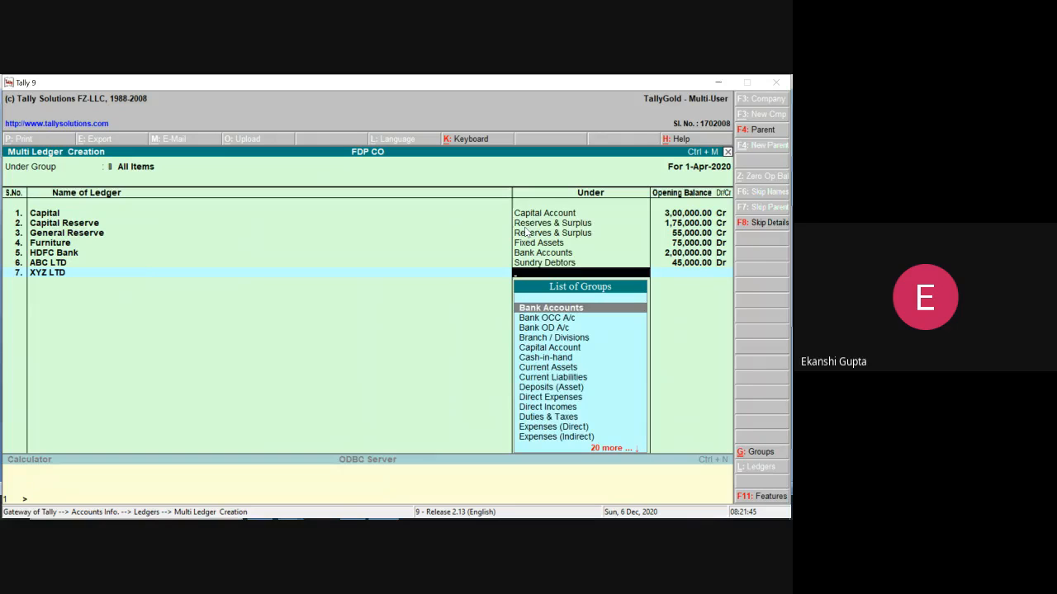
text(Sun)
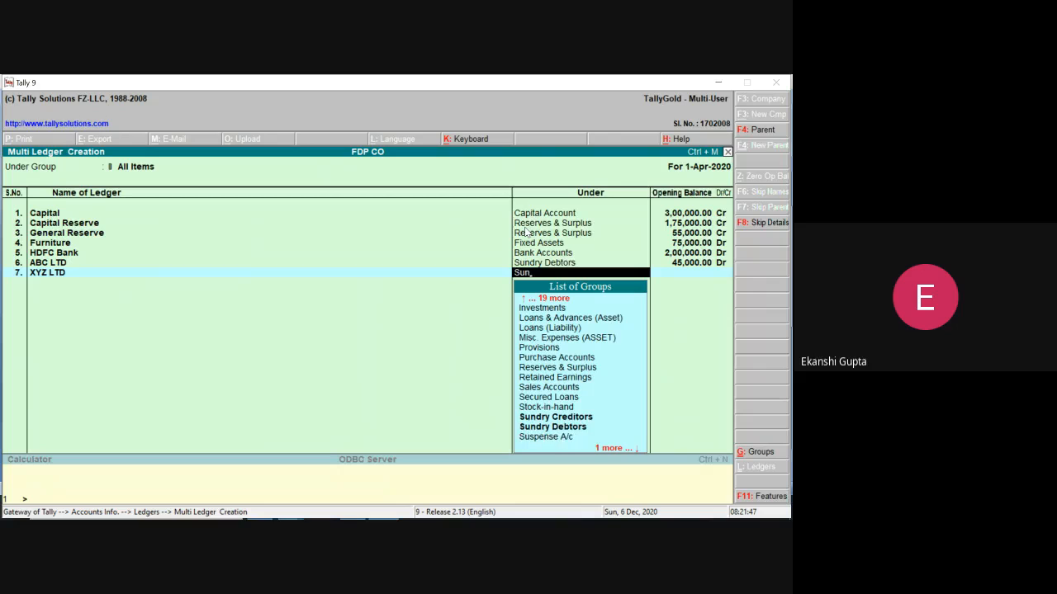
key(Return)
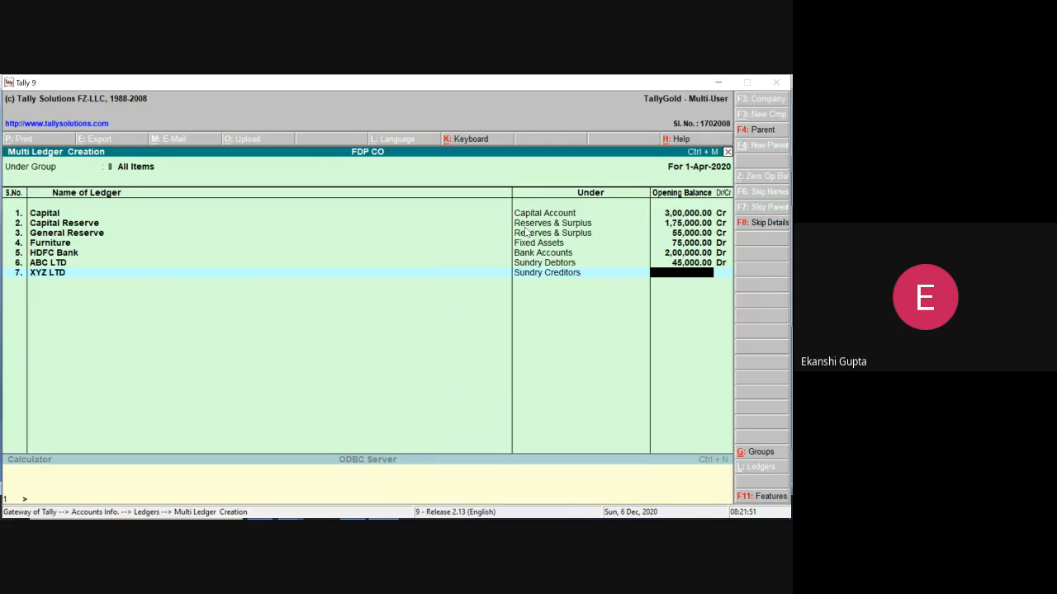
text(30000)
key(Return)
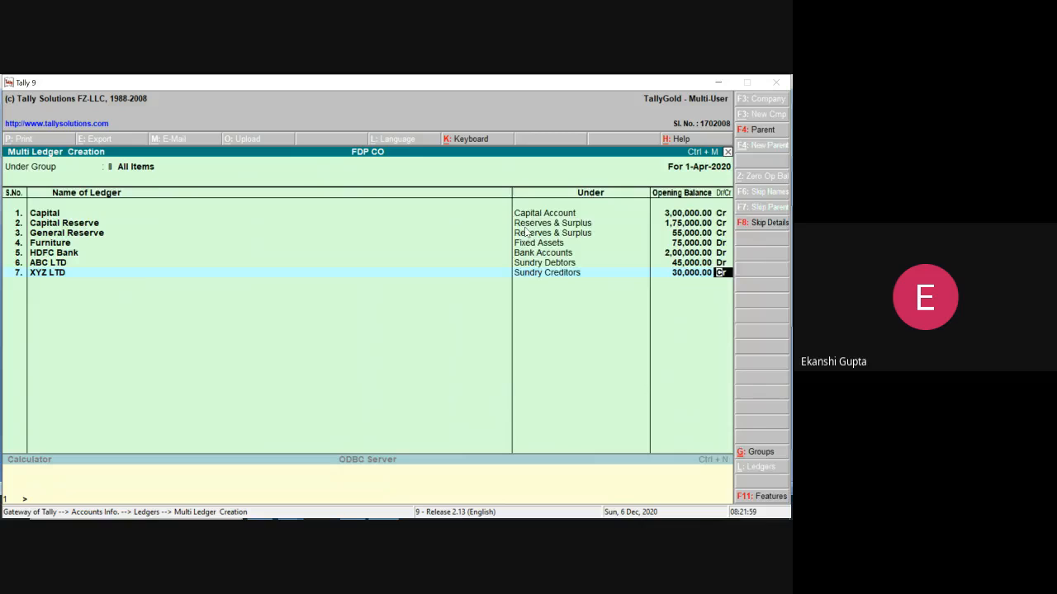
key(Return)
key(Return)
key(Return)
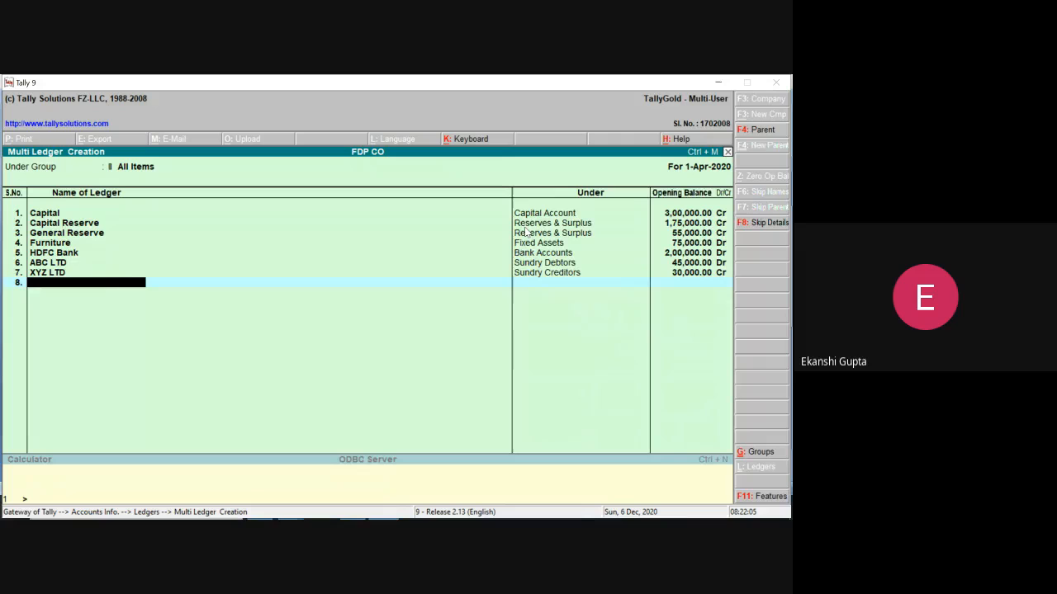
key(Return)
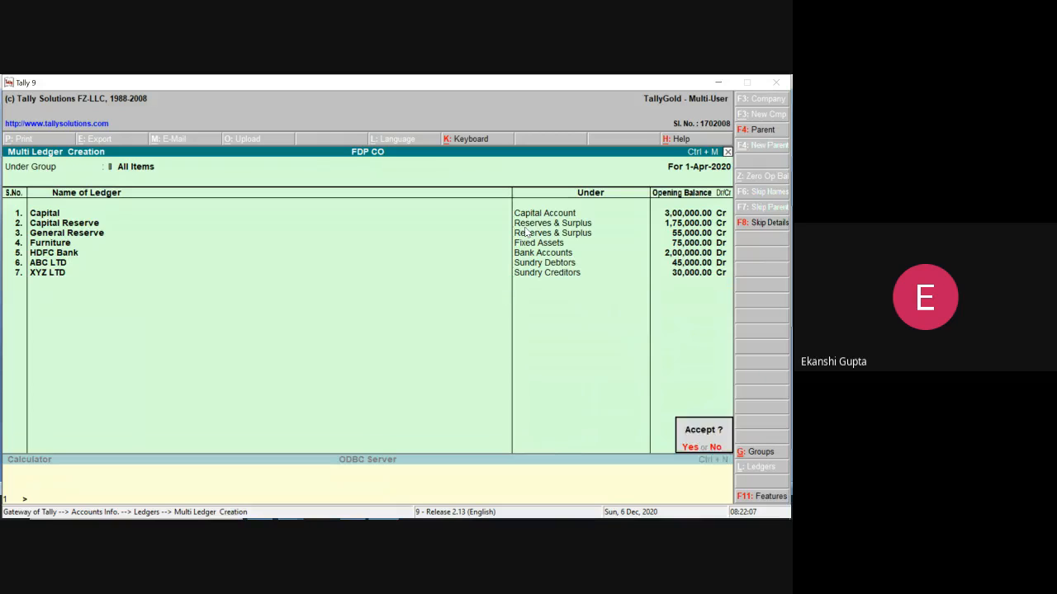
key(Return)
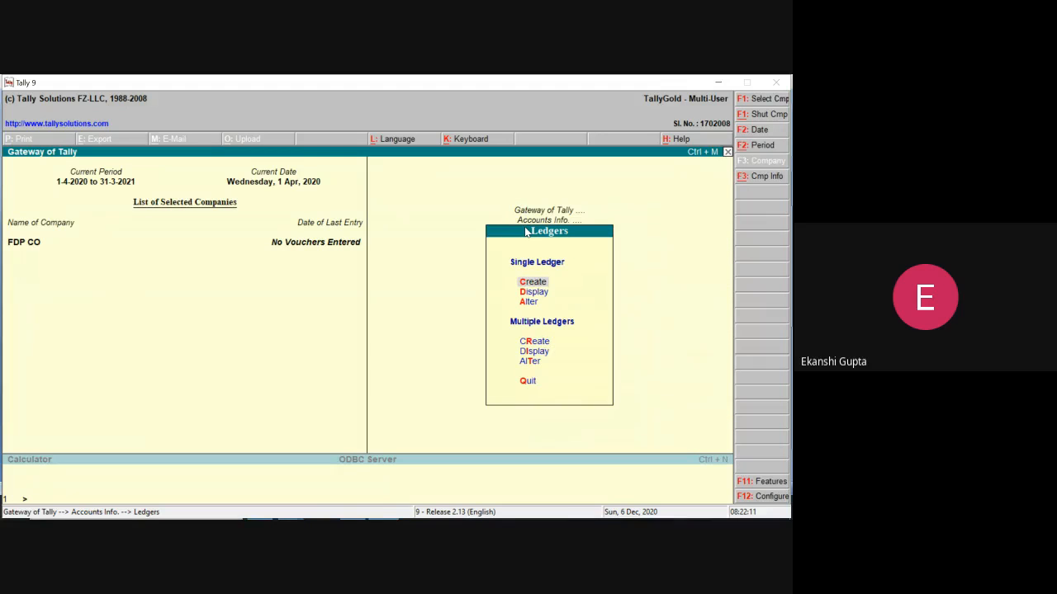
Open the ledgers of all groups together for multiple-ledger alteration
key(Down)
key(Down)
key(Down)
key(Down)
key(Down)
key(Return)
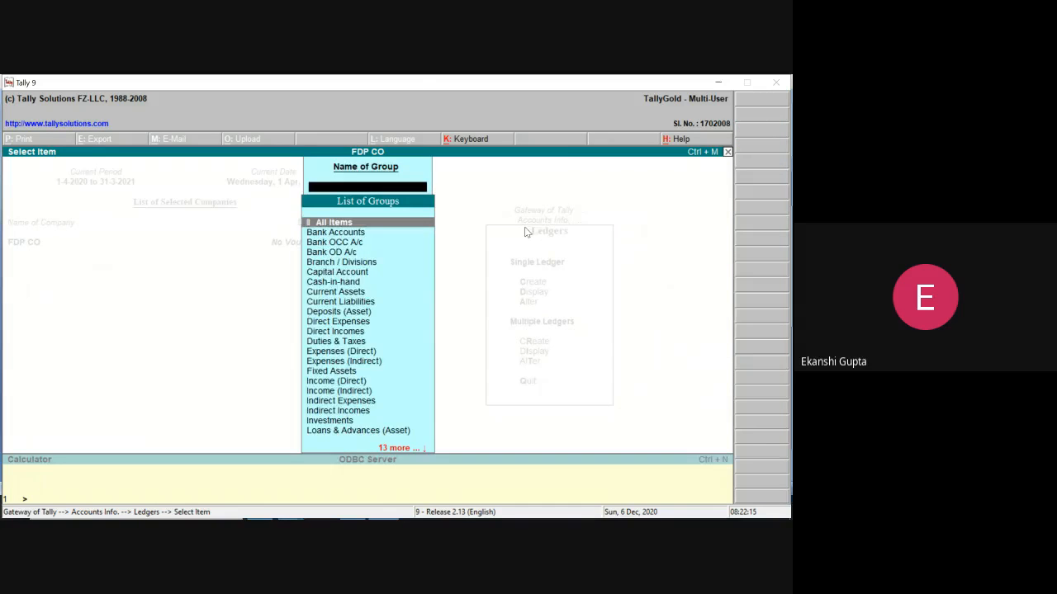
key(Return)
Set the Cash ledger's opening balance to 20,000 Dr, keeping it under Cash-in-Hand
key(Down)
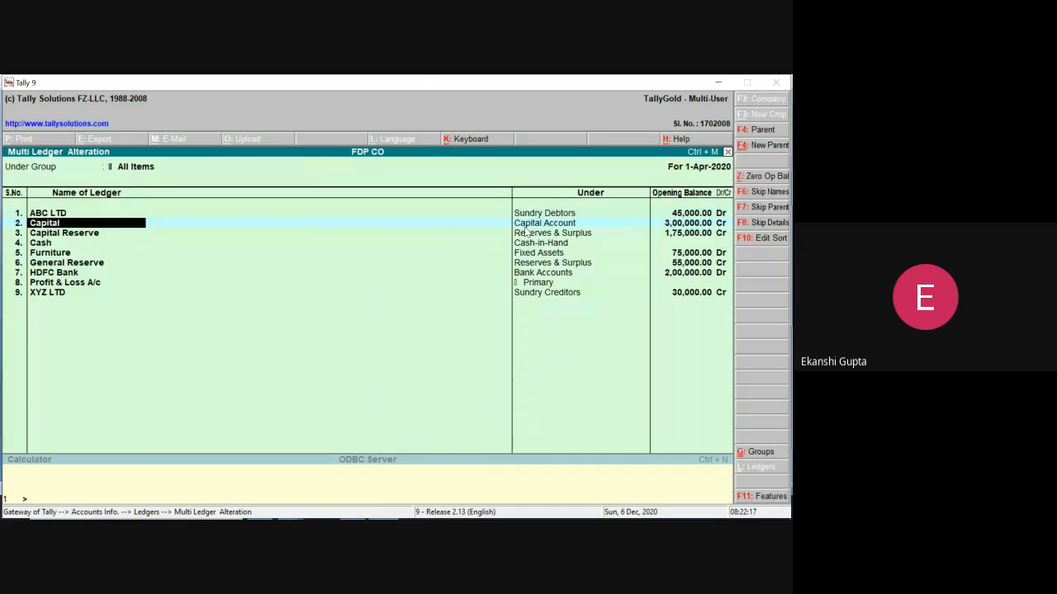
key(Down)
key(Down)
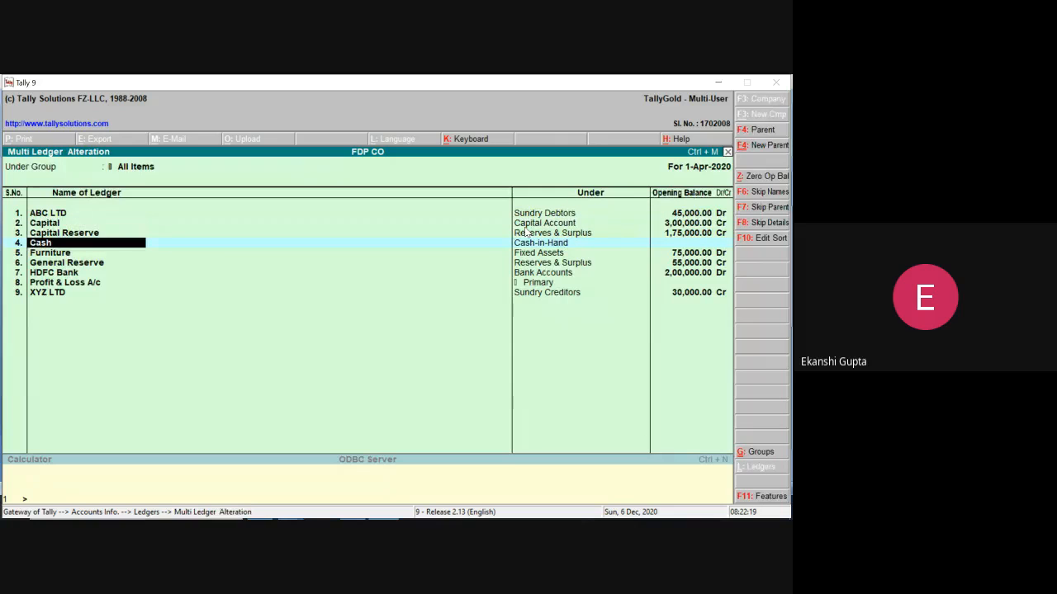
key(Return)
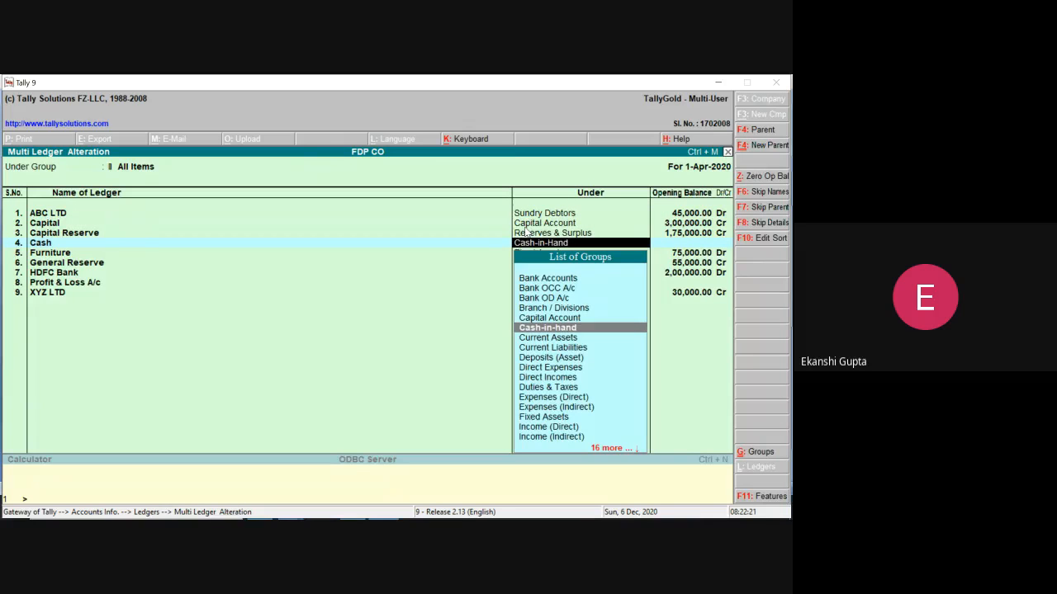
key(Return)
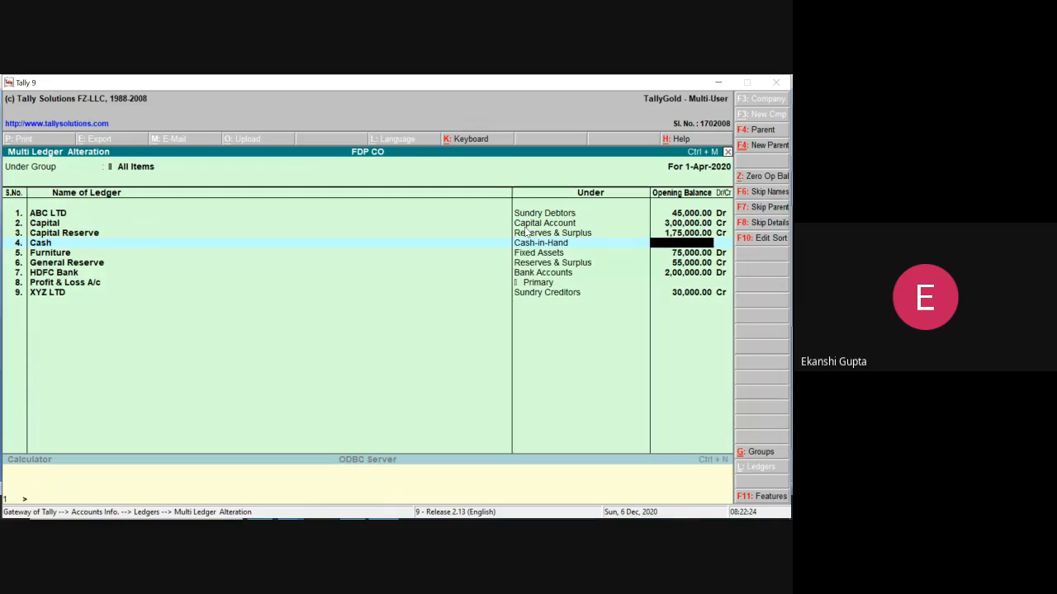
text(20000)
key(Return)
key(Return)
Set the opening balance of the Profit & Loss A/c ledger to 32,000 Cr
key(Down)
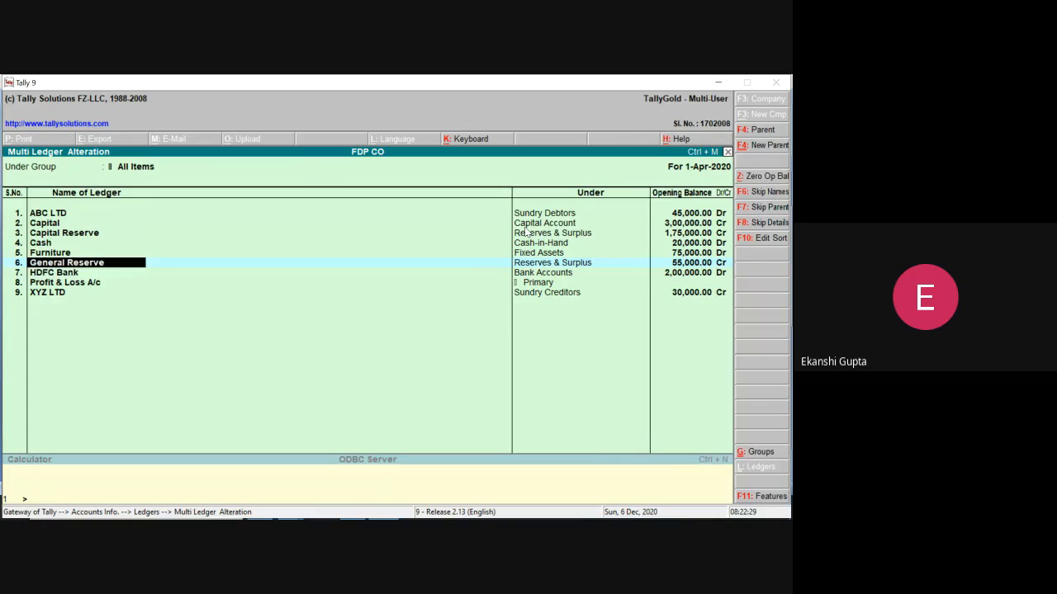
key(Down)
key(Down)
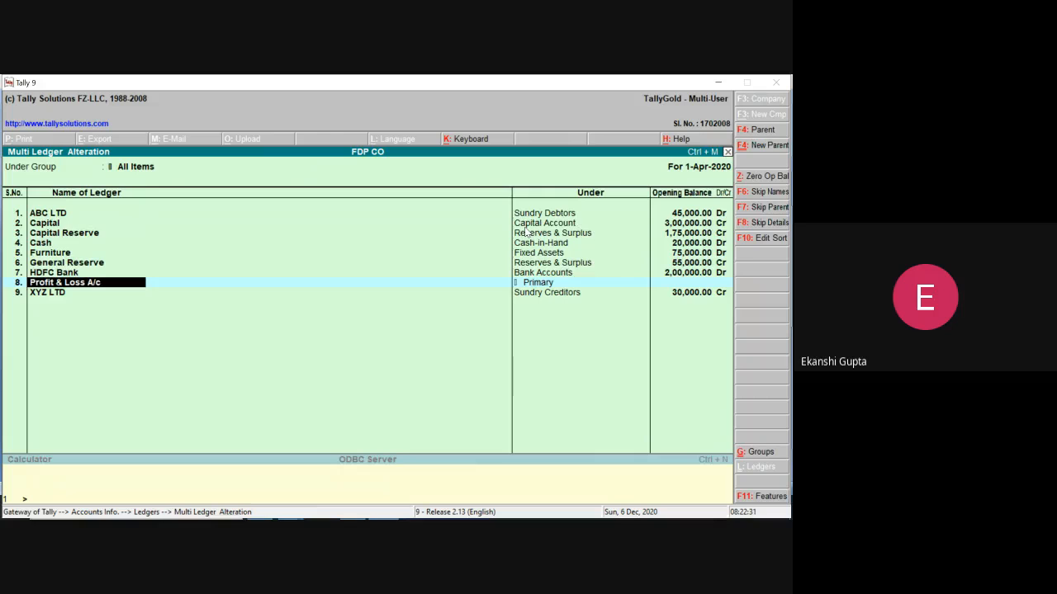
key(Return)
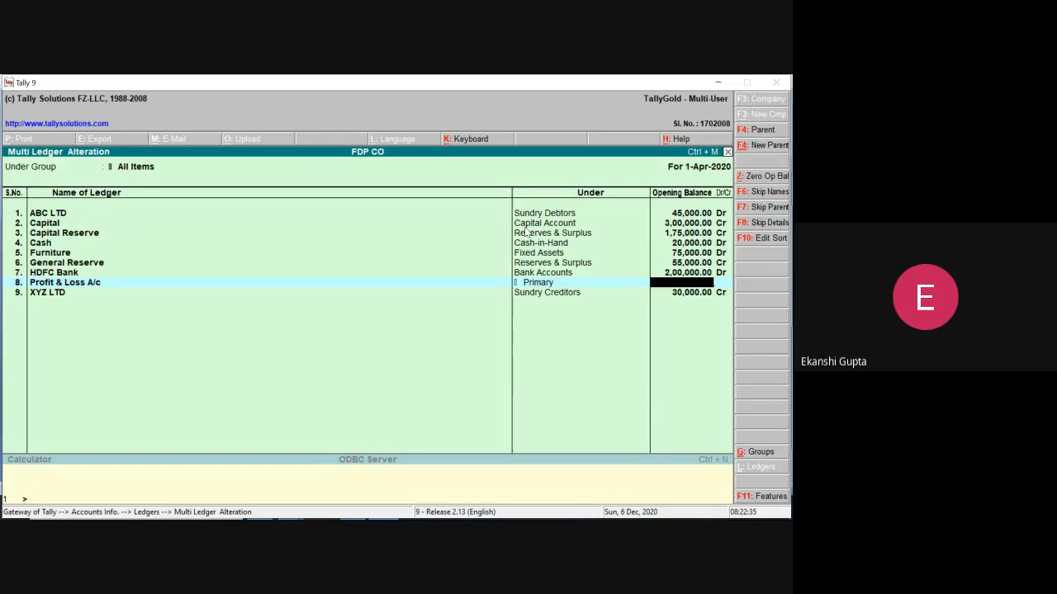
text(32000)
key(Return)
key(Return)
Save the altered ledgers and return to the Gateway of Tally
key(Return)
key(Return)
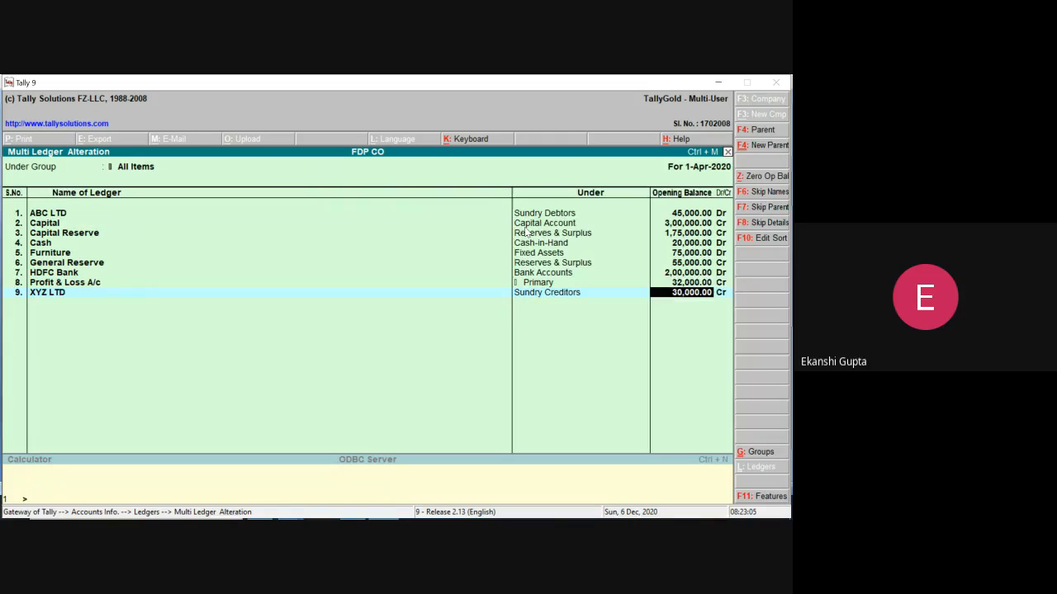
key(Return)
key(Return)
key(Return)
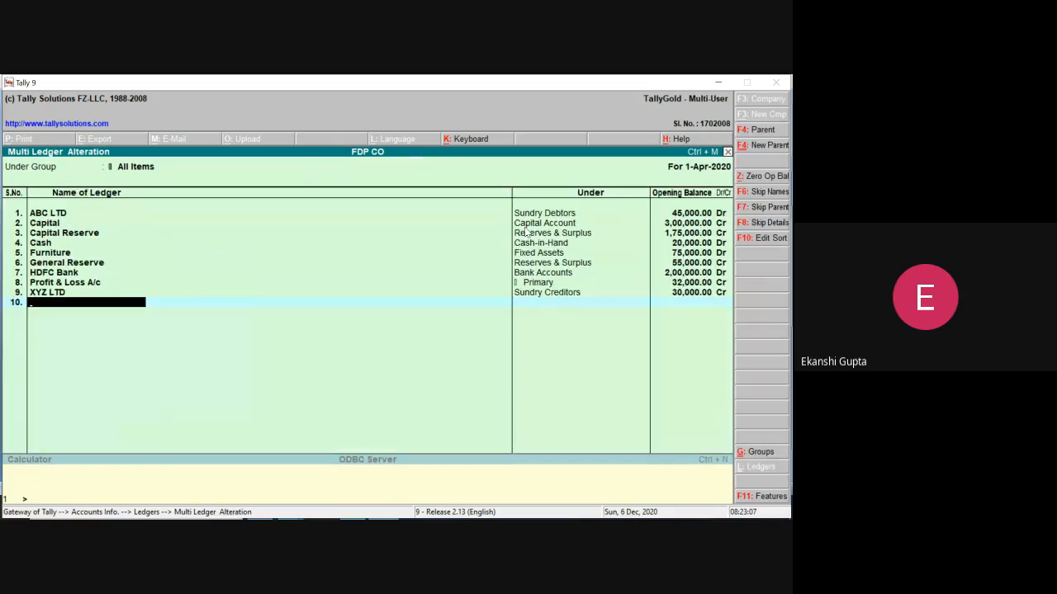
key(Return)
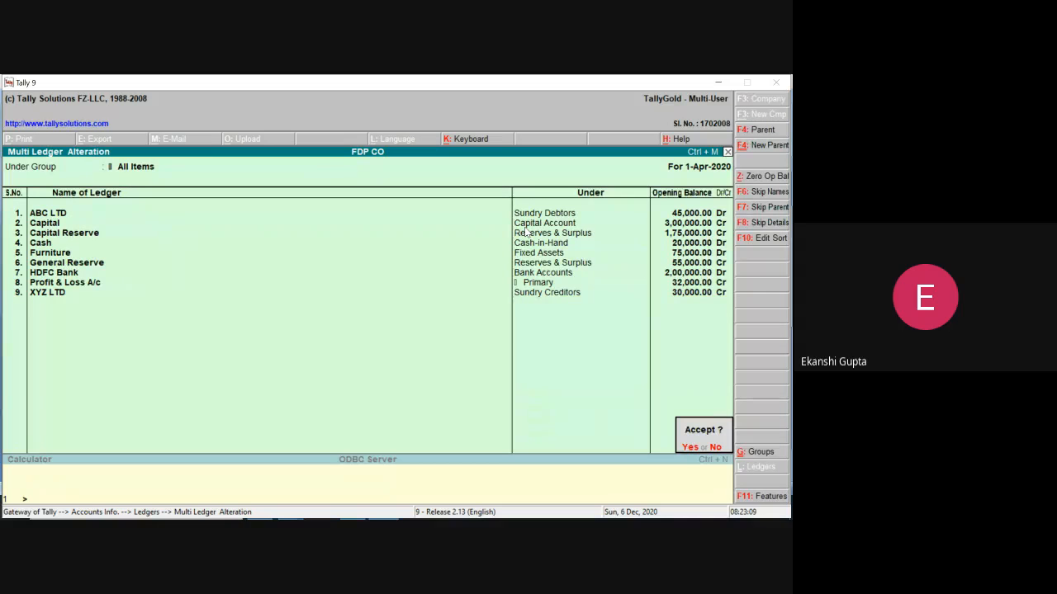
key(Return)
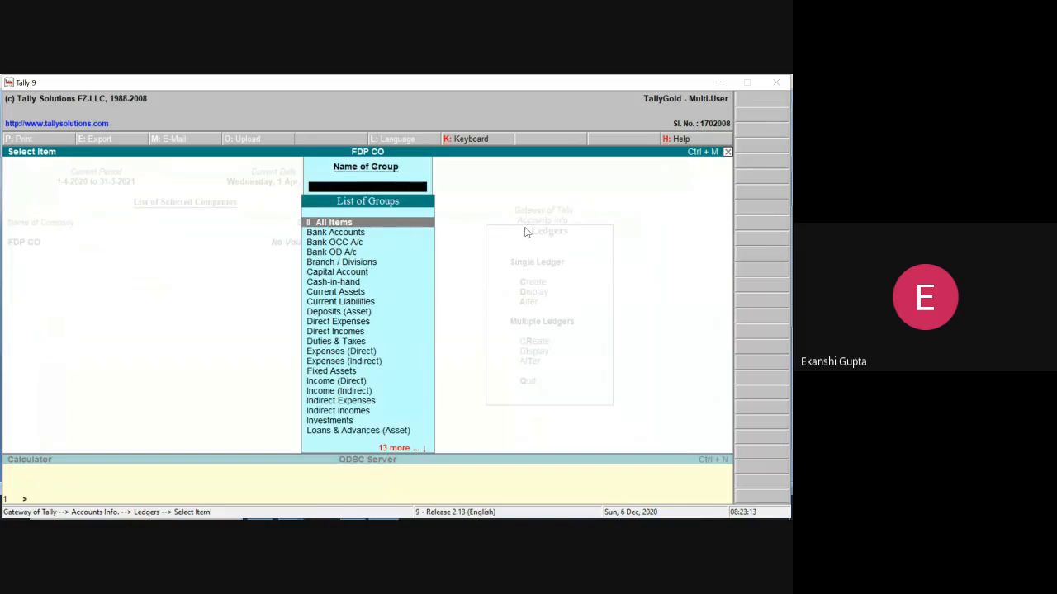
key(Escape)
key(Escape)
key(Escape)
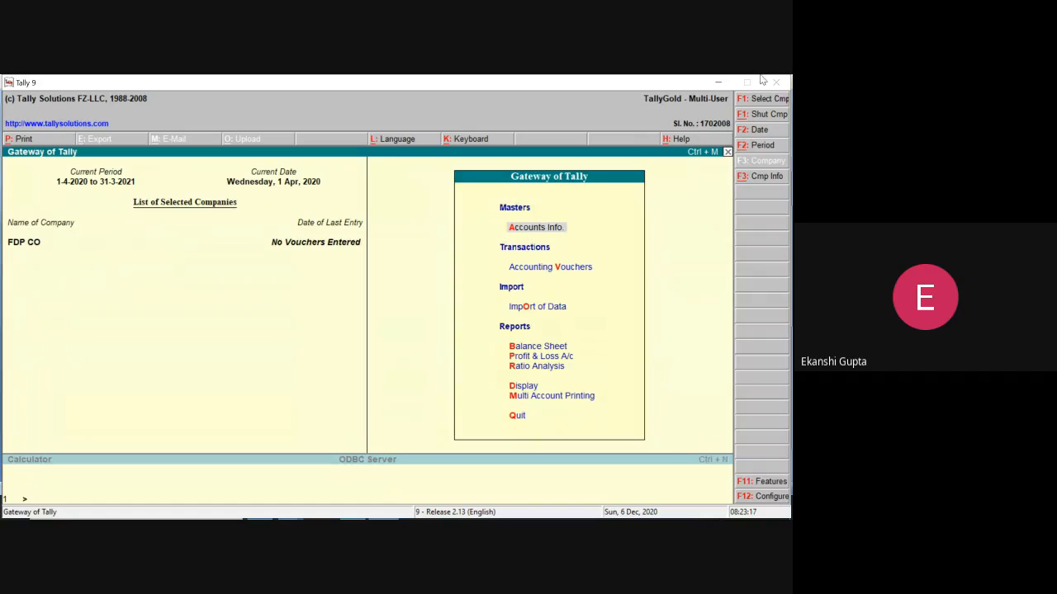
Switch to the fdp question document in Word and read the accounting entries for financial year 2020-2021
click(720, 83)
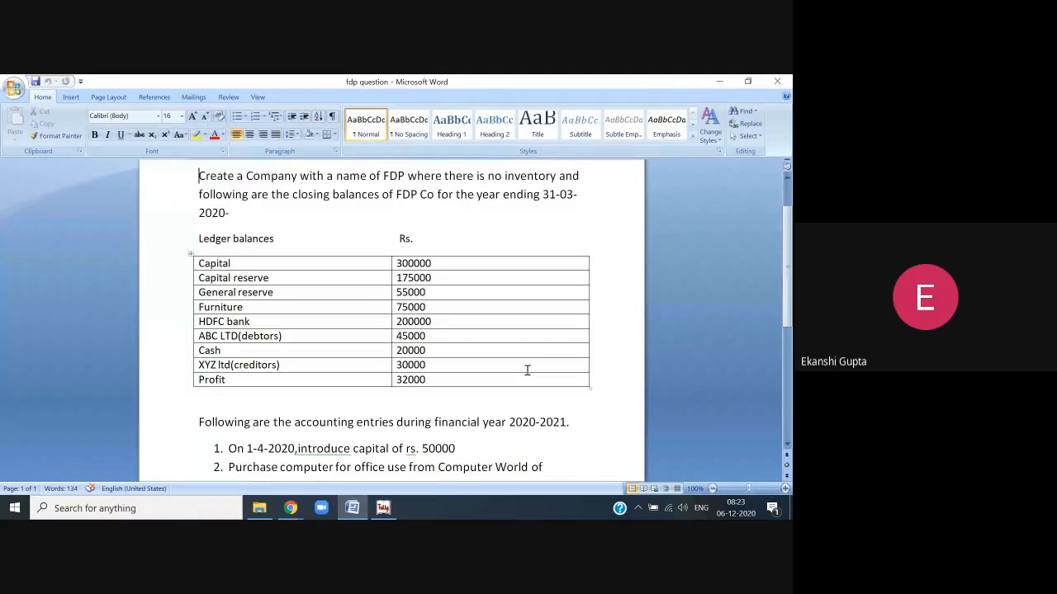
click(787, 447)
click(787, 447)
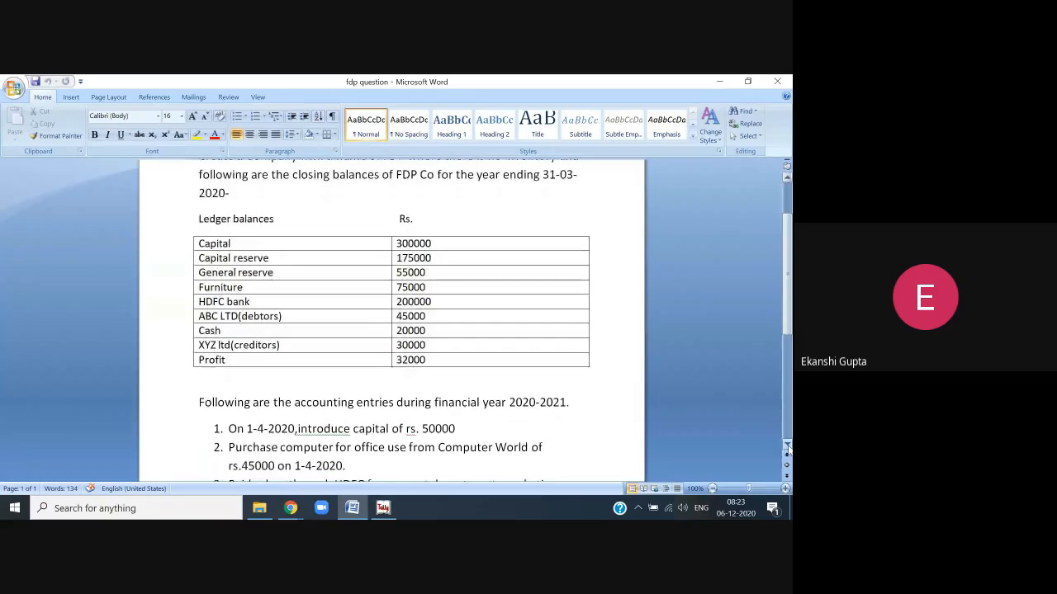
click(788, 448)
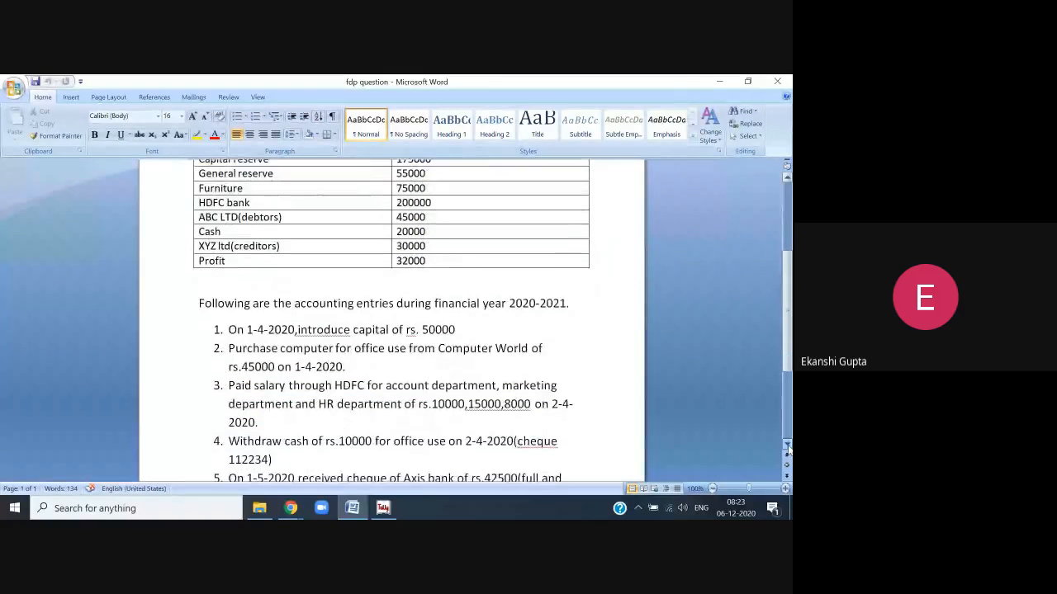
click(787, 446)
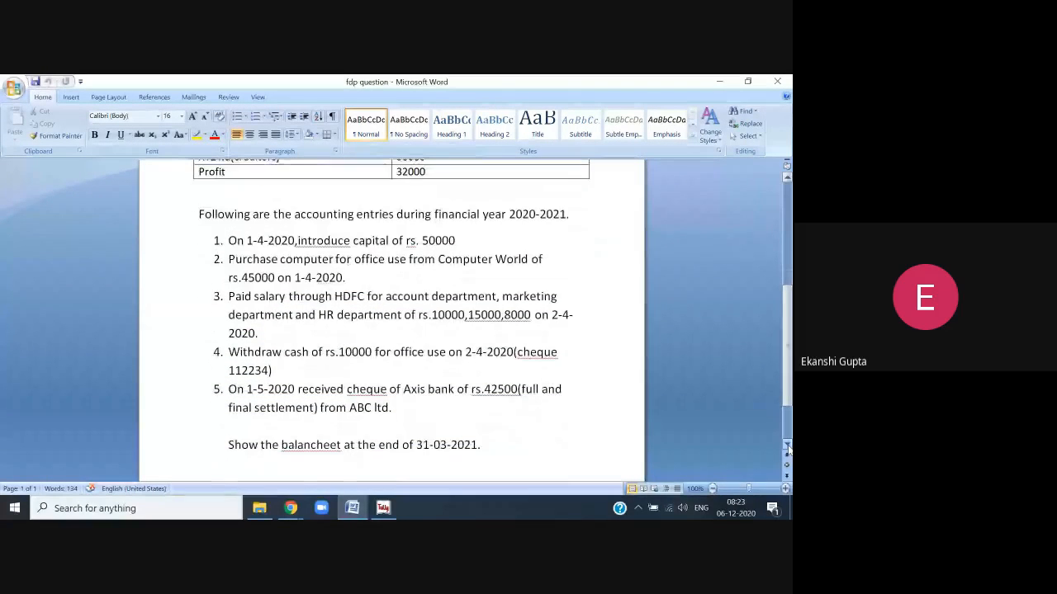
click(786, 447)
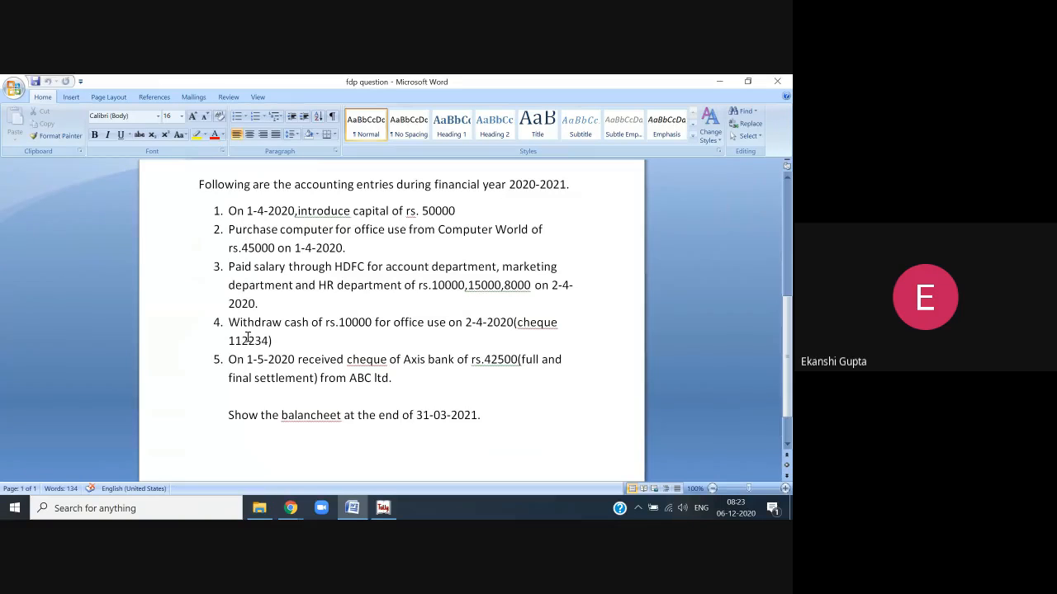
Switch back to Tally, start accounting voucher entry and open the voucher configuration
click(383, 507)
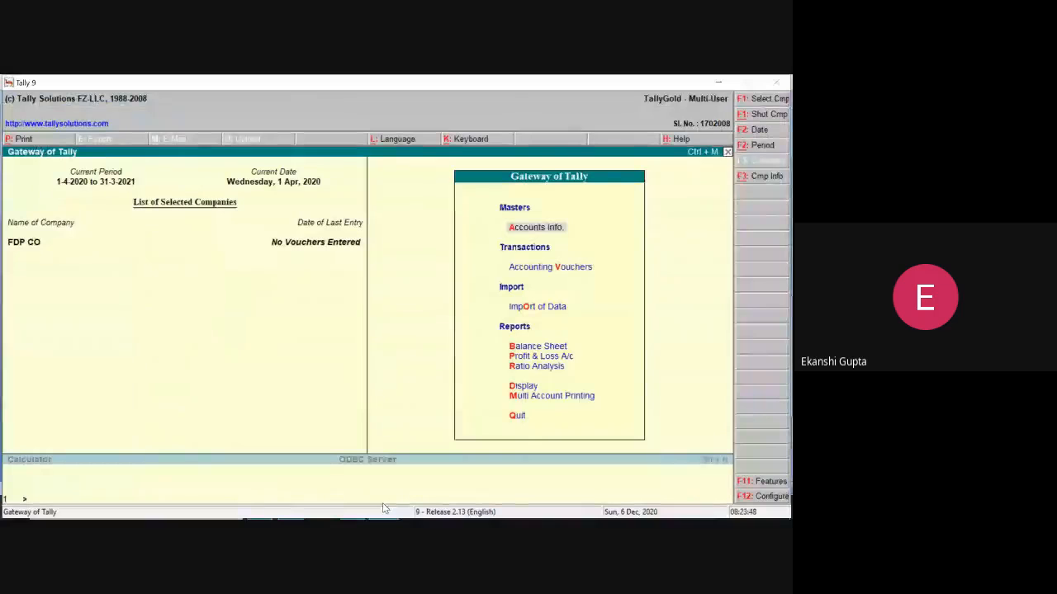
click(551, 268)
click(550, 269)
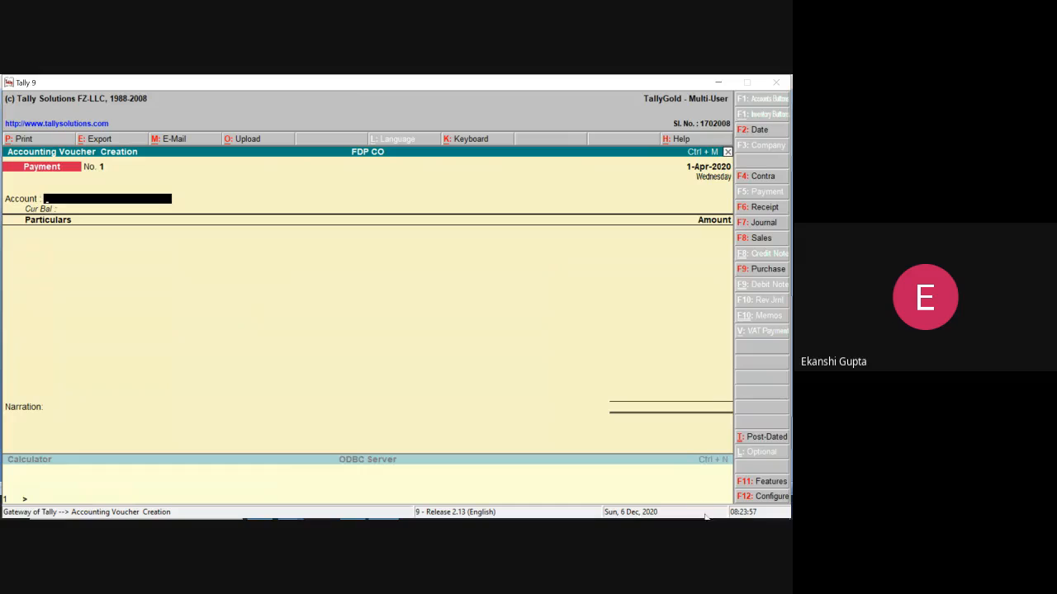
click(760, 496)
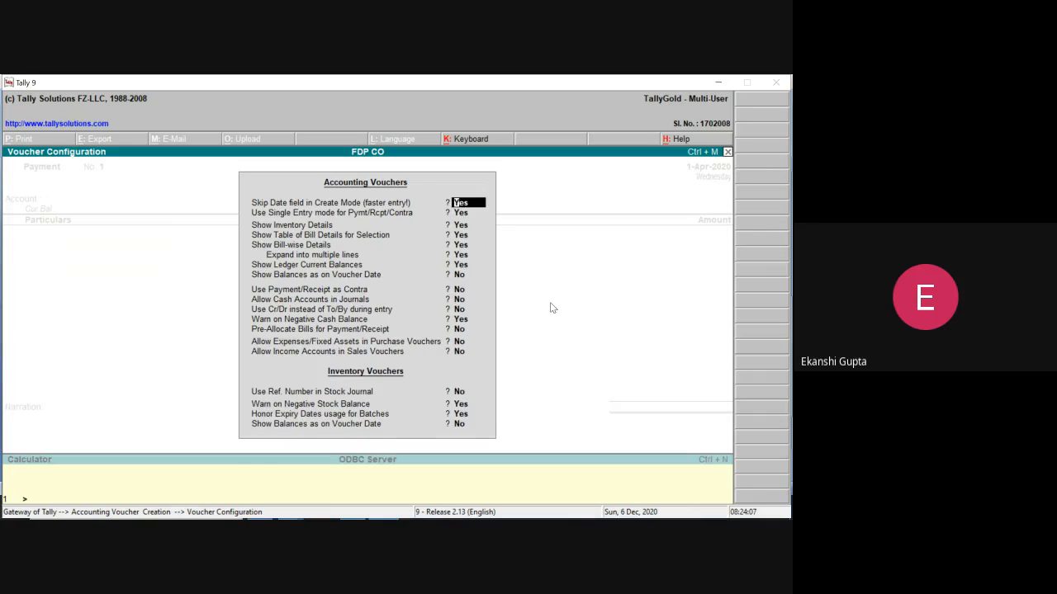
Set skipping the date field in create mode and single entry mode for payment, receipt and contra vouchers to No
text(no)
key(Return)
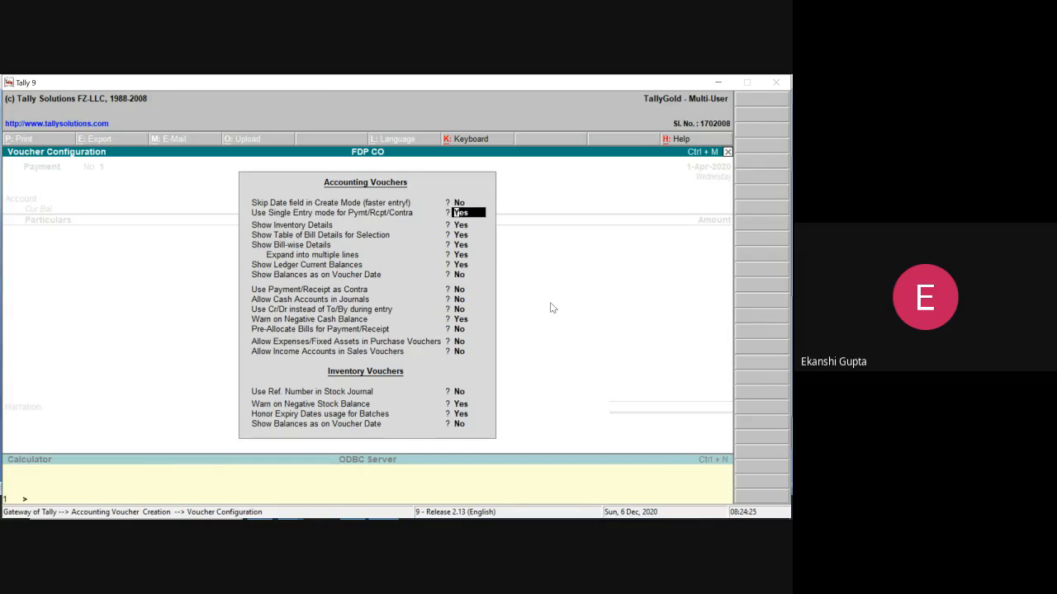
text(no)
key(Return)
Set Show Balances as on Voucher Date to Yes for accounting vouchers, leaving the preceding inventory, bill and balance options at Yes
key(Return)
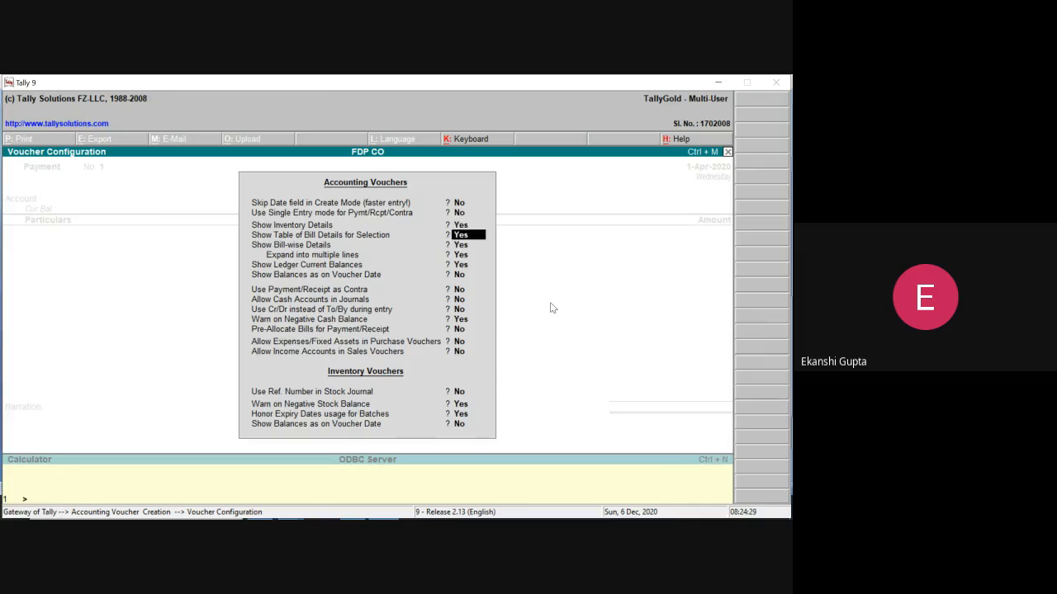
key(Return)
key(Return)
key(Return)
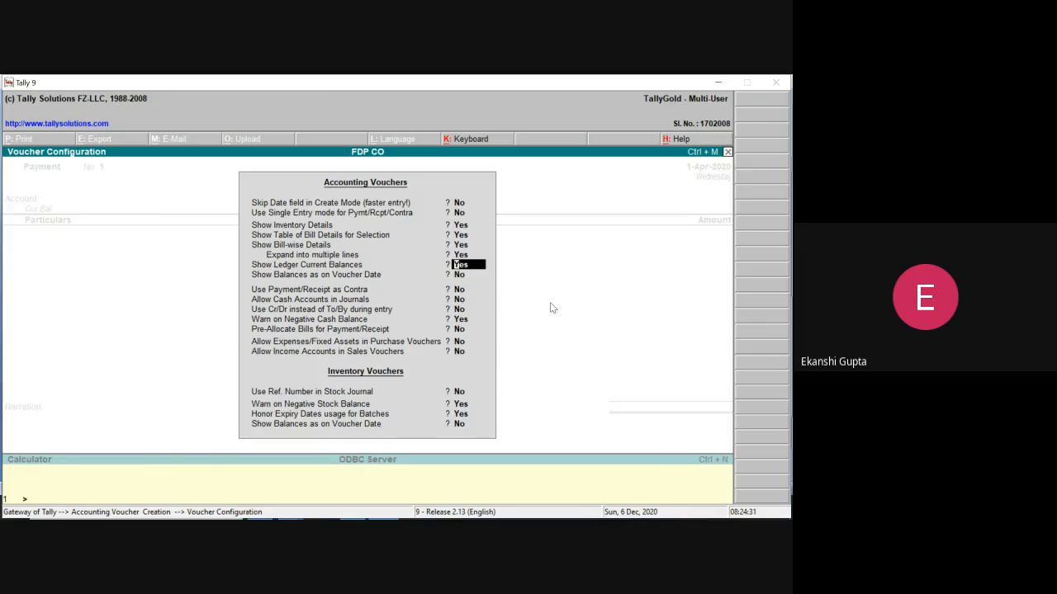
key(Return)
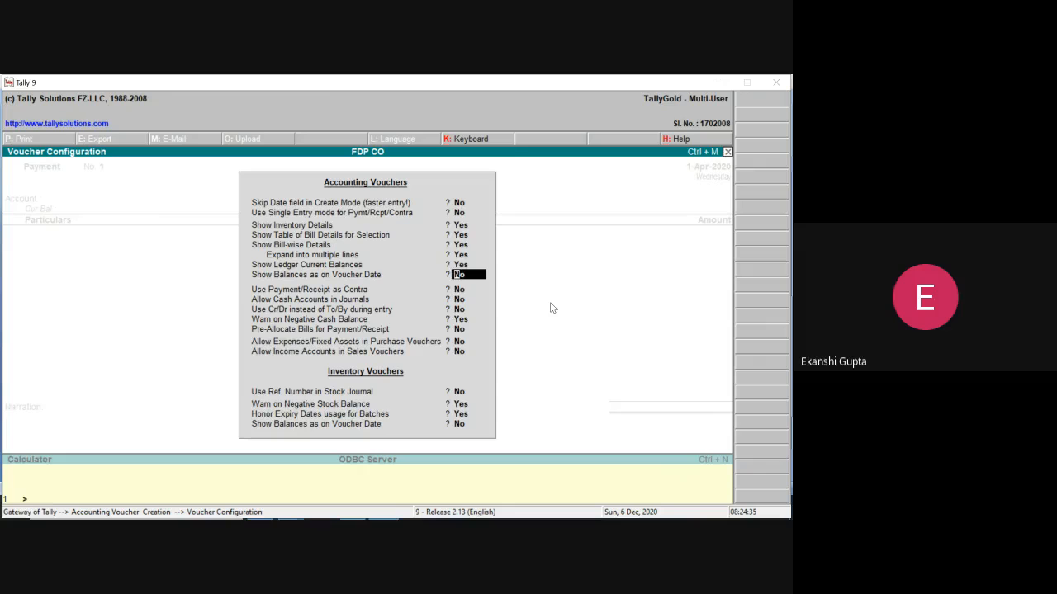
text(yes)
key(Return)
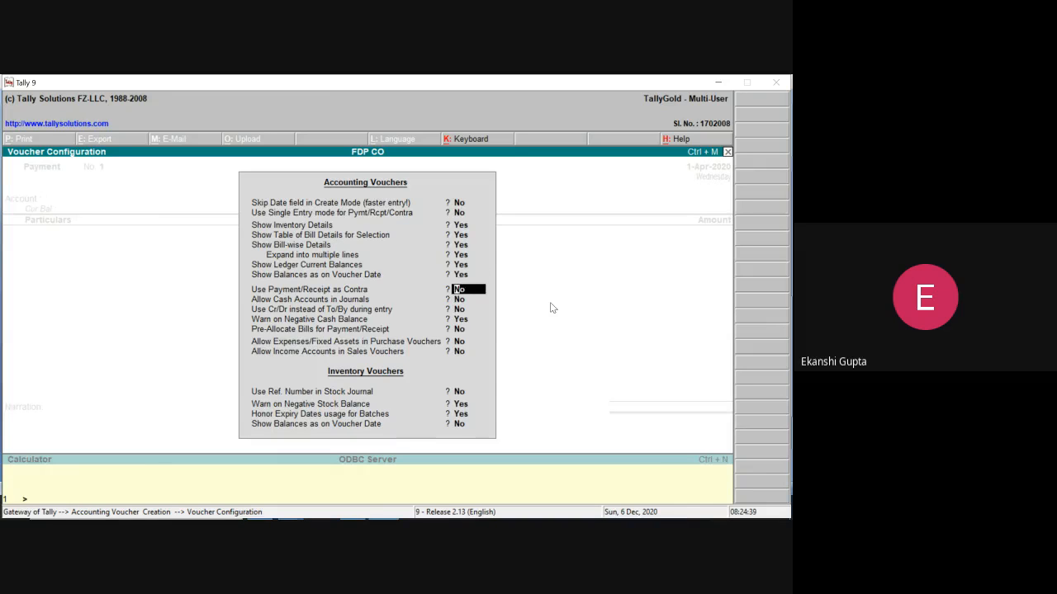
Set Use Cr/Dr instead of To/By during entry to Yes, leaving the payment/receipt as contra and cash in journals options at No
key(Return)
key(Return)
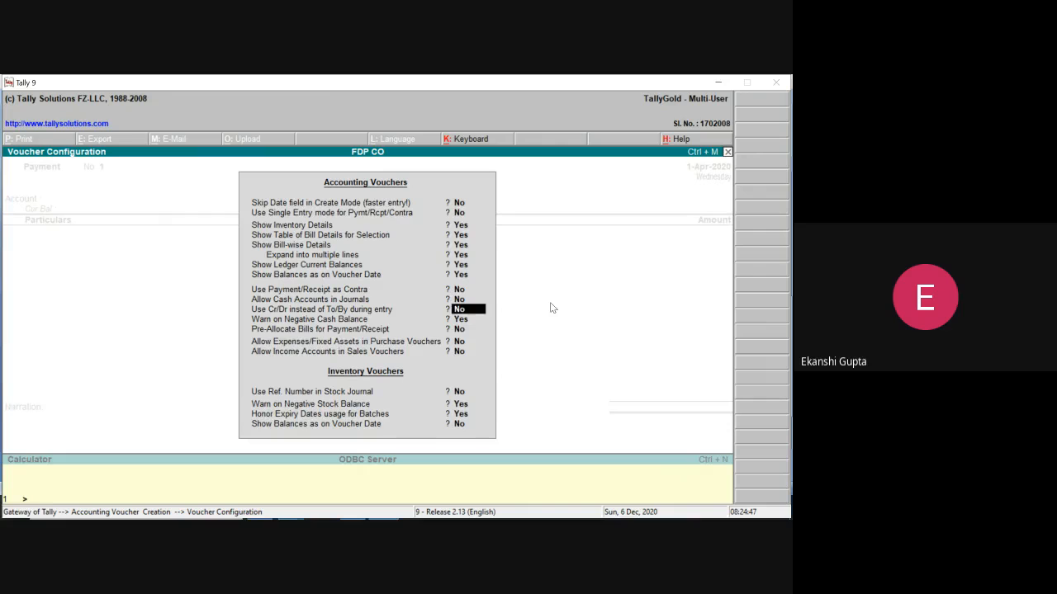
text(ye)
key(Return)
key(Return)
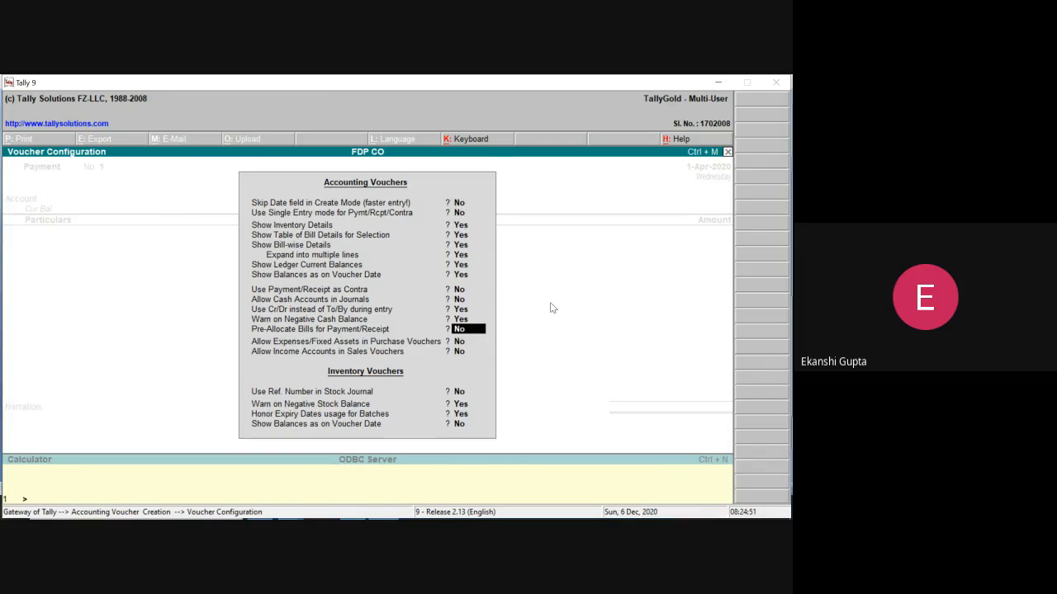
Keep the remaining accounting and inventory voucher options as they are and save the voucher configuration
key(Return)
key(Return)
key(Return)
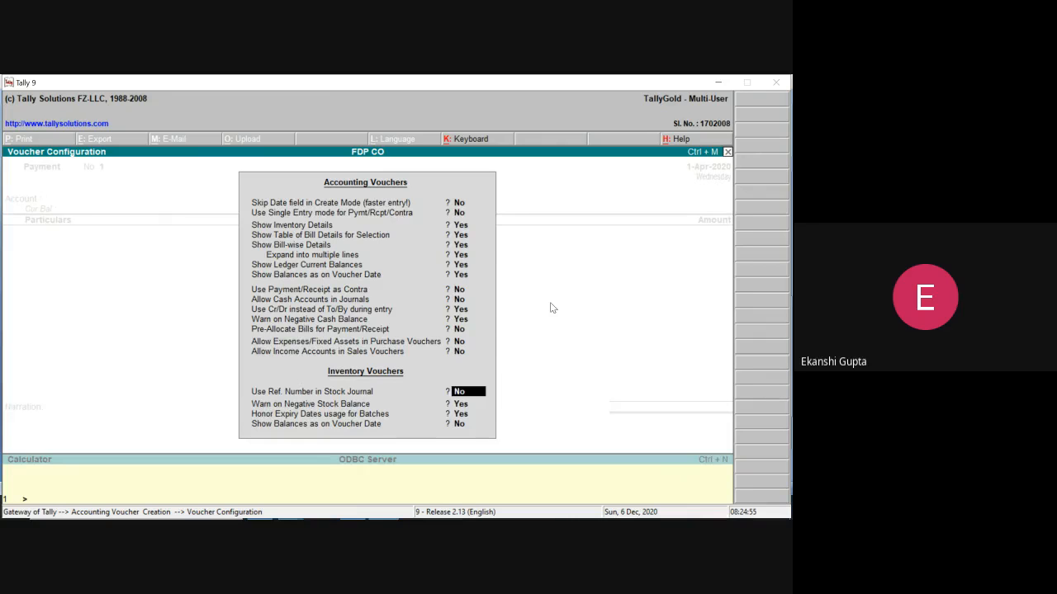
key(Return)
key(Return)
key(Return)
key(Return)
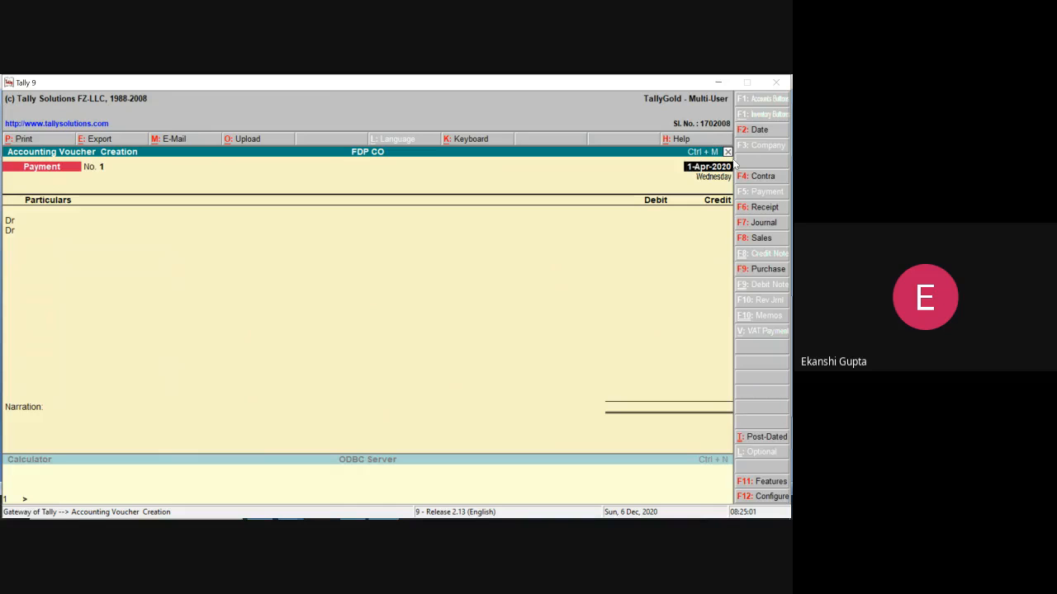
Look through the contra, receipt, journal, sales and purchase voucher entry screens
click(756, 177)
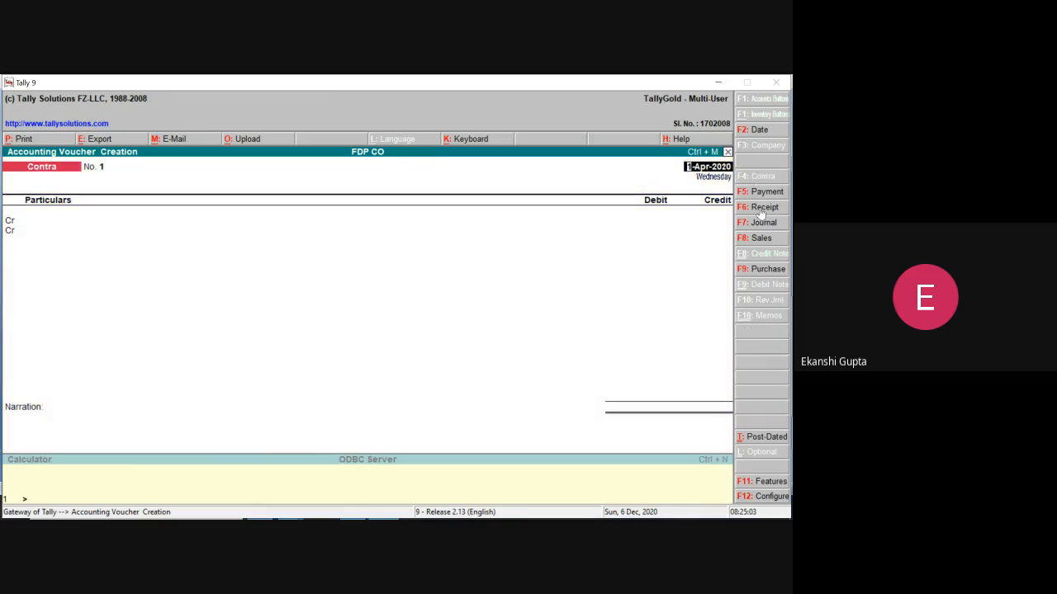
click(761, 211)
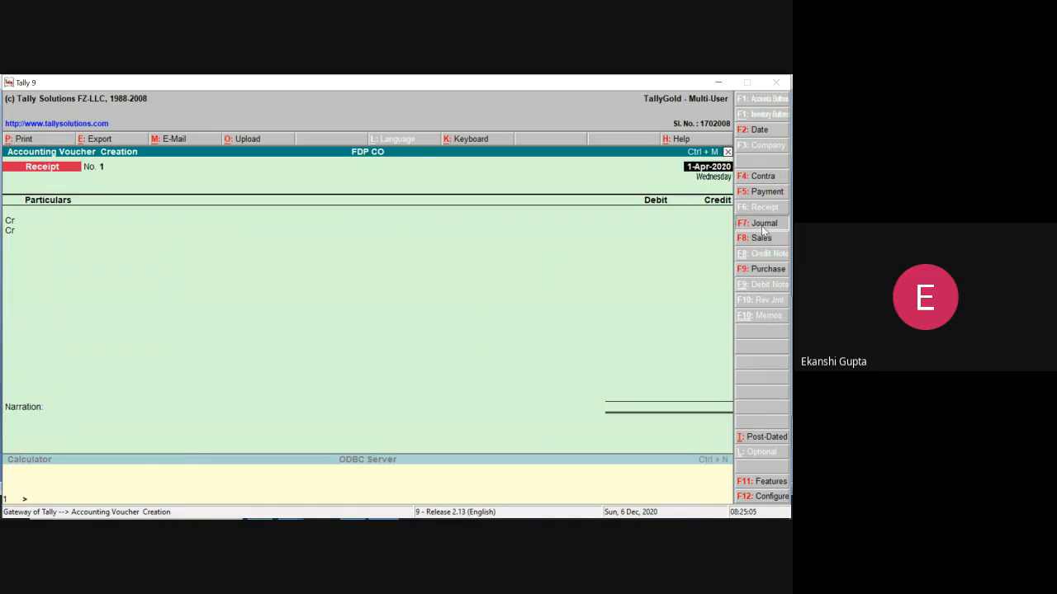
click(763, 227)
click(763, 237)
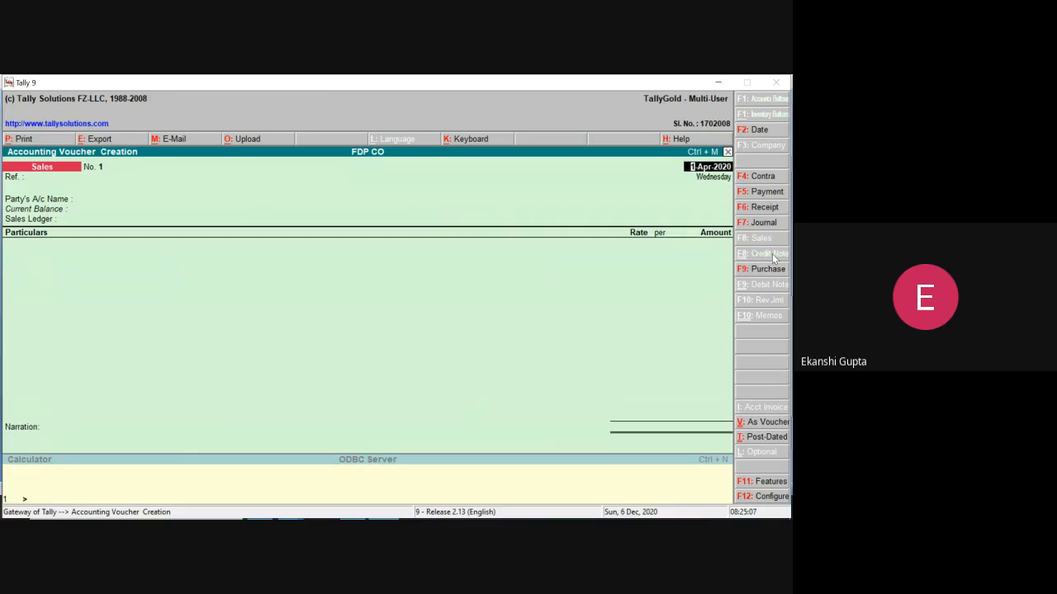
click(764, 270)
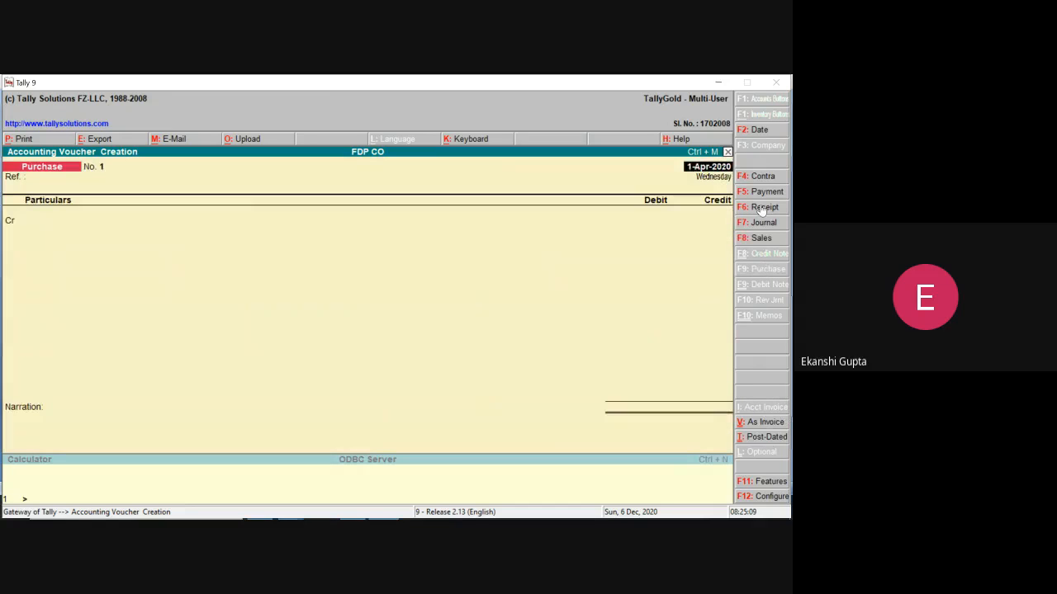
Check the entries in the Word question document, return to Tally and credit Capital with 50000 in a receipt voucher dated 1-Apr-2020
click(718, 81)
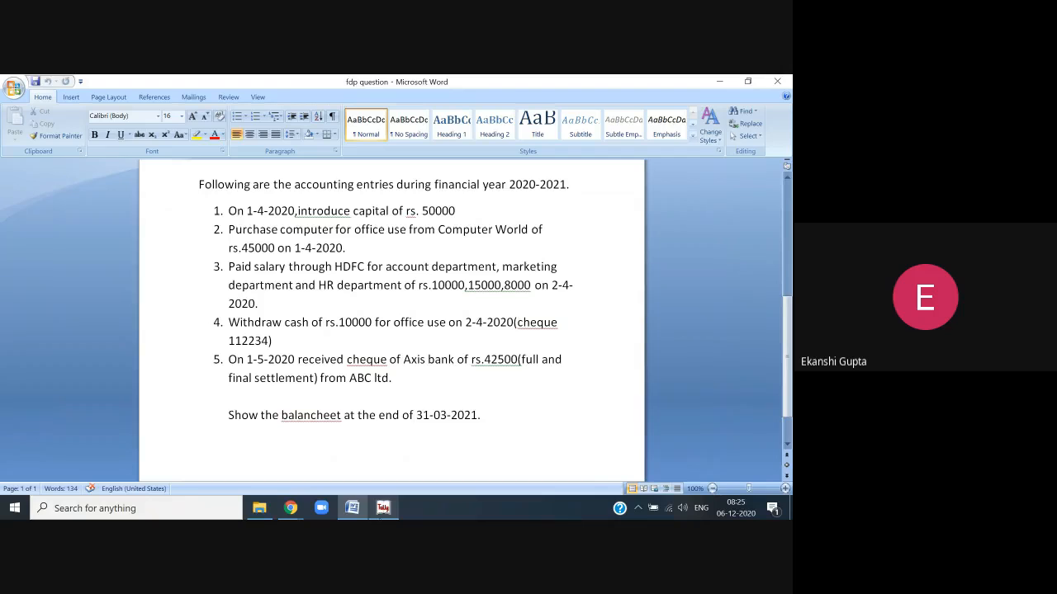
click(383, 507)
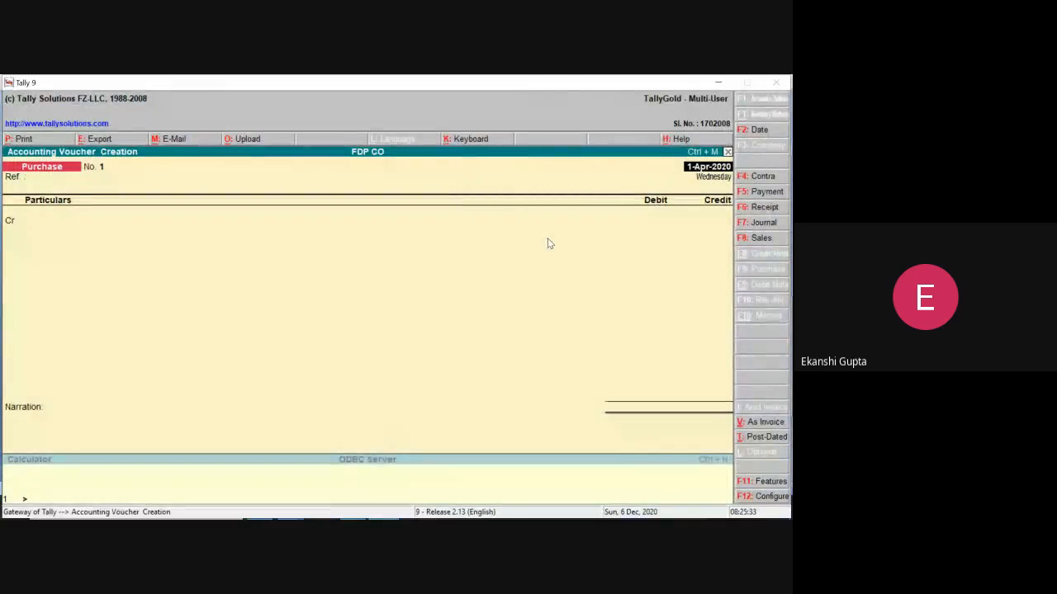
click(771, 207)
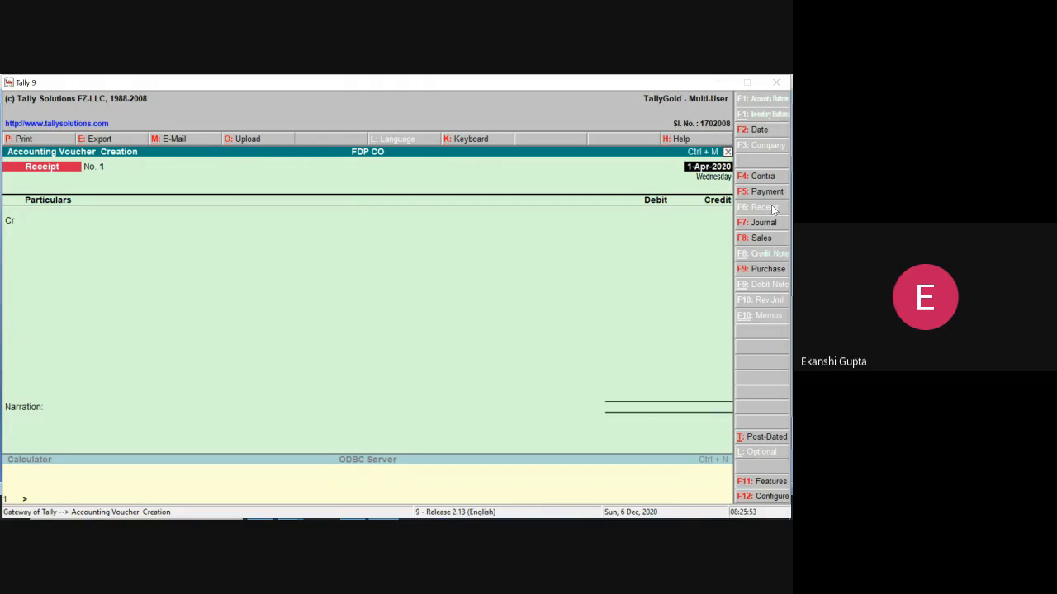
key(Return)
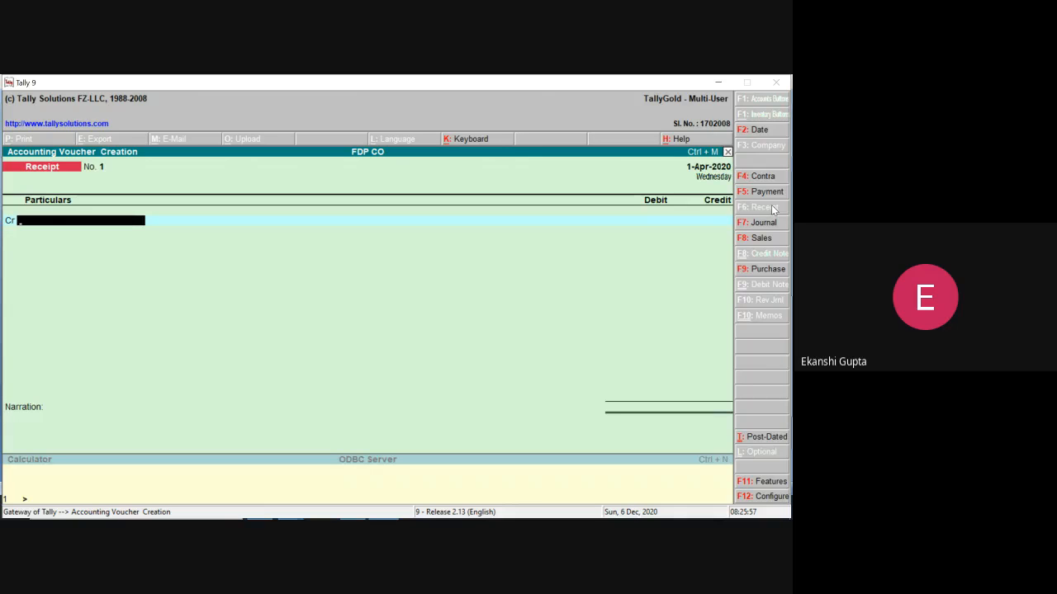
text(Ca)
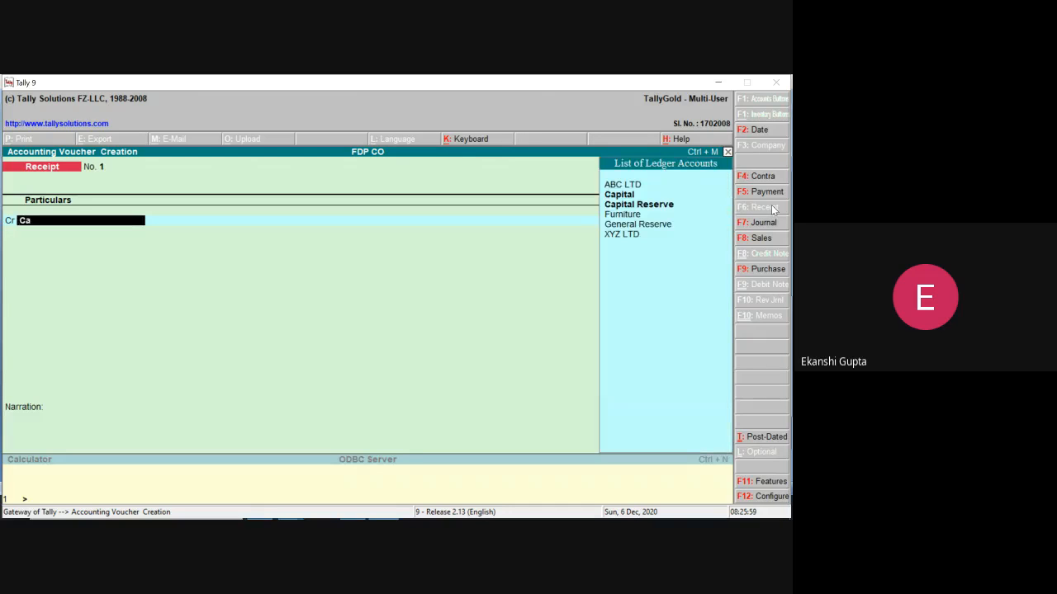
key(Return)
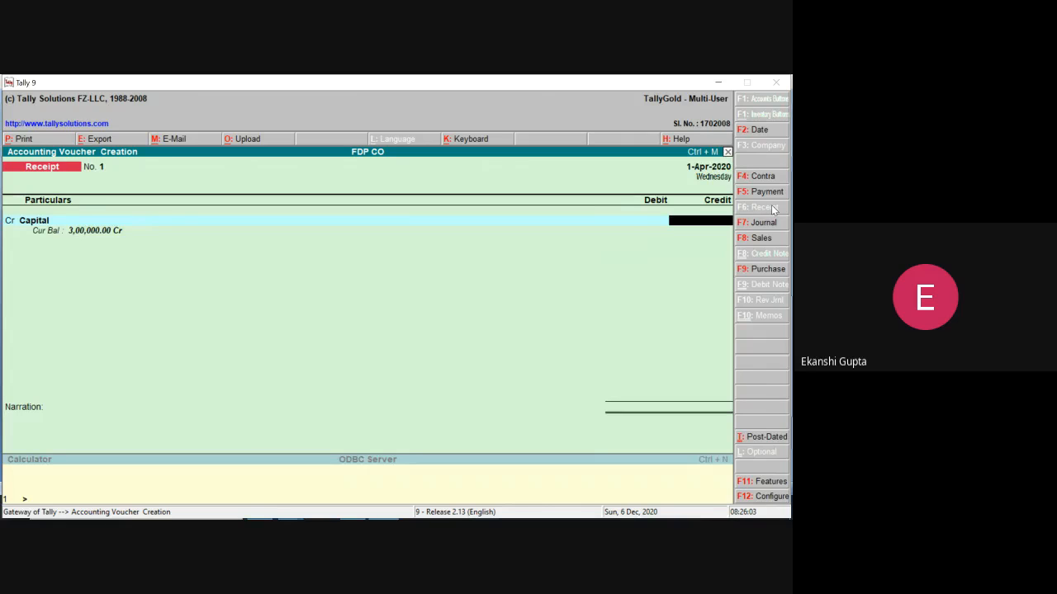
text(50000)
key(Return)
key(Return)
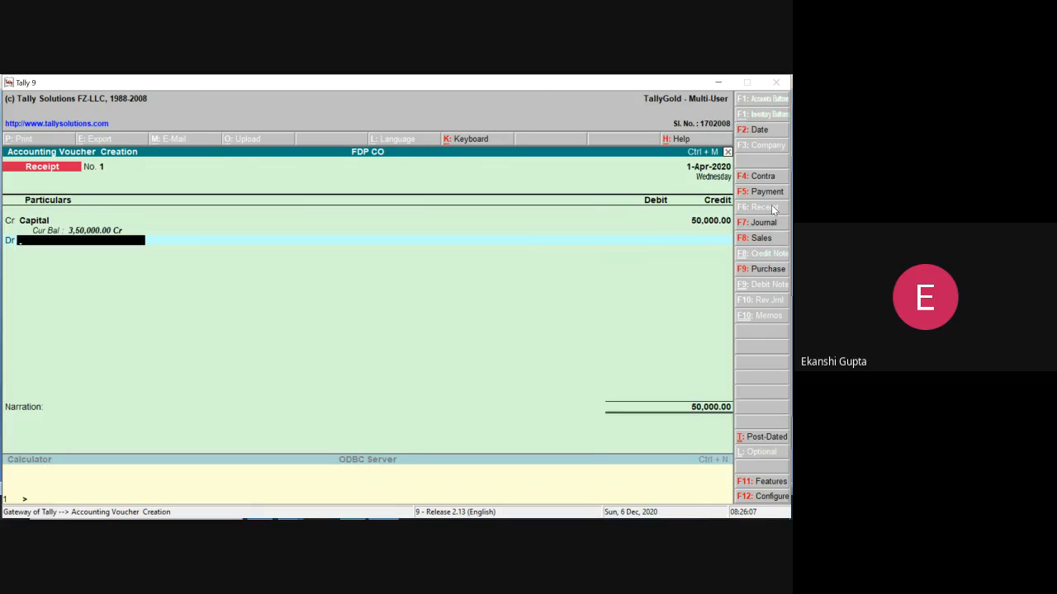
Debit Cash with 50,000 in the receipt voucher, leave the narration empty and save it
text(Cash)
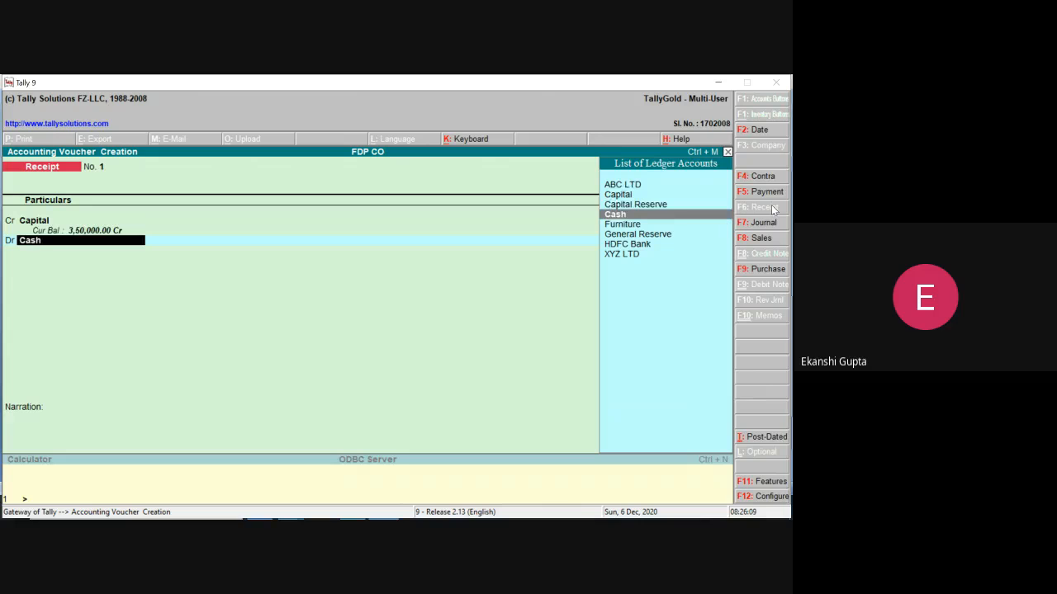
key(Return)
key(Return)
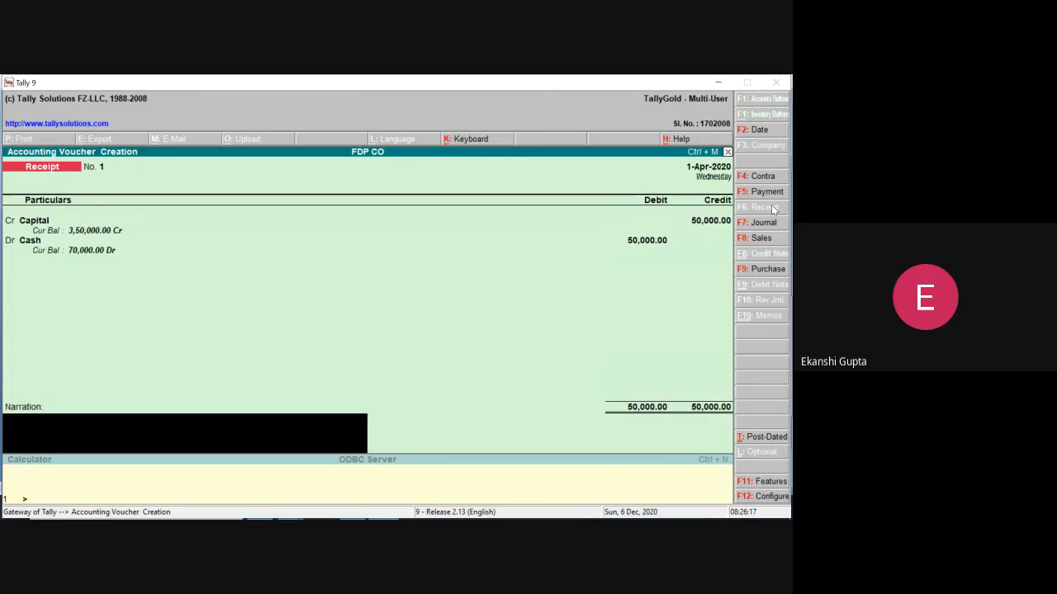
key(Return)
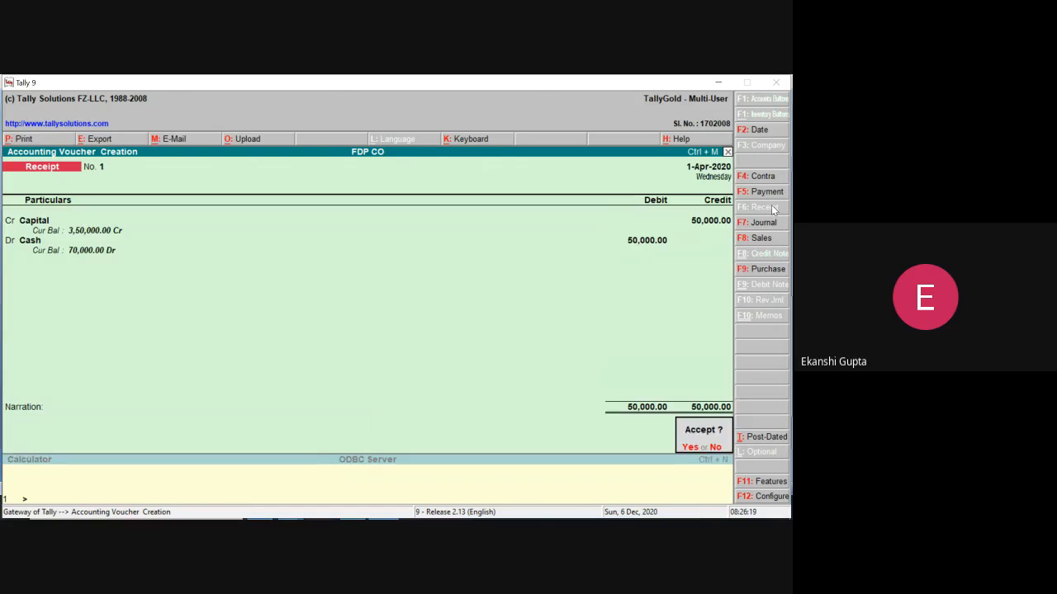
key(y)
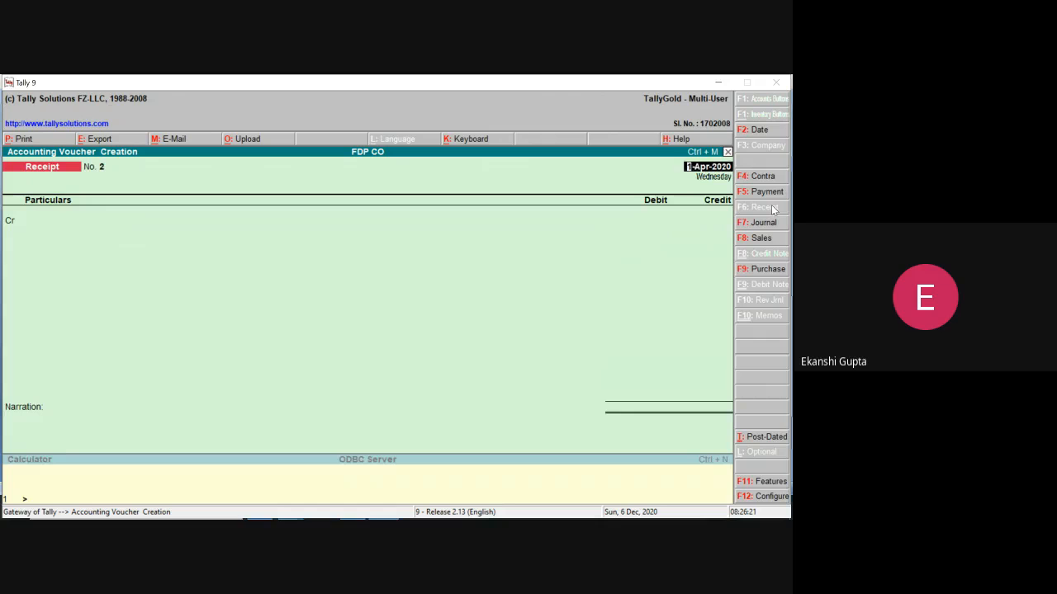
Switch to the fdp question document in Word, read the computer purchase entry and return to Tally
click(721, 82)
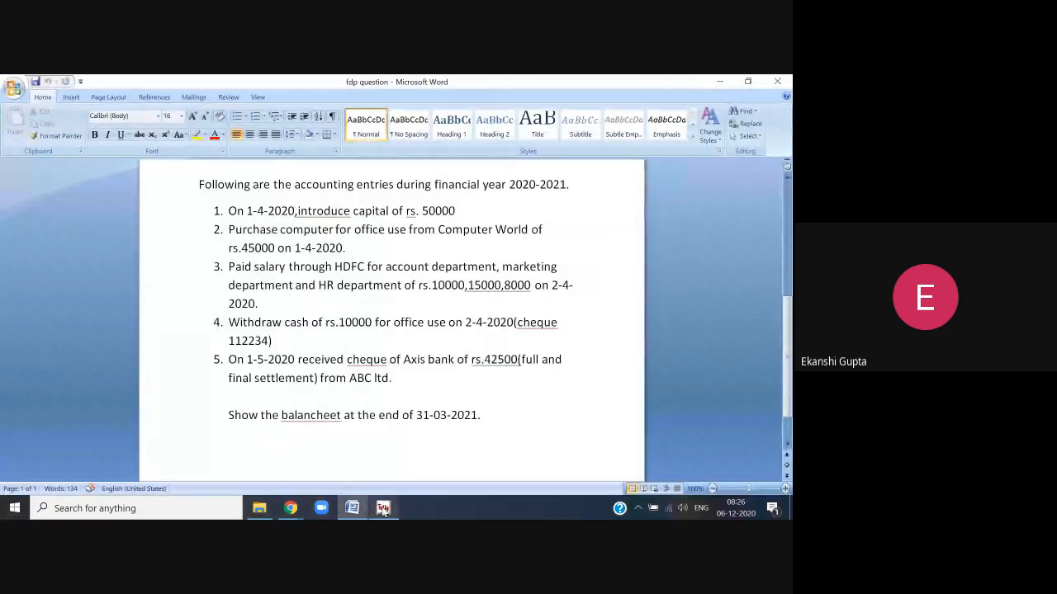
mouse_move(382, 511)
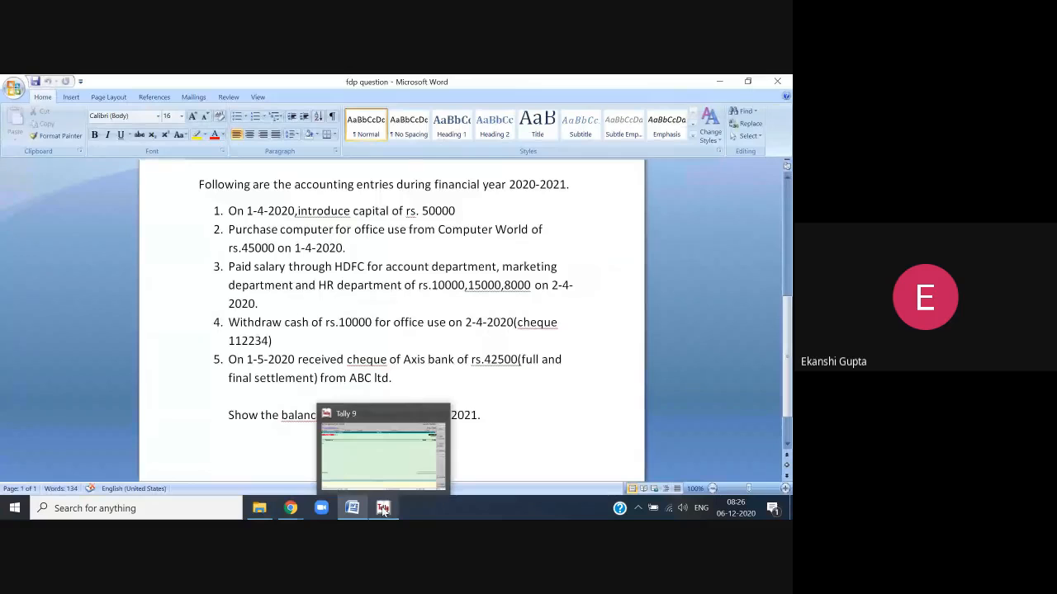
click(353, 508)
click(355, 509)
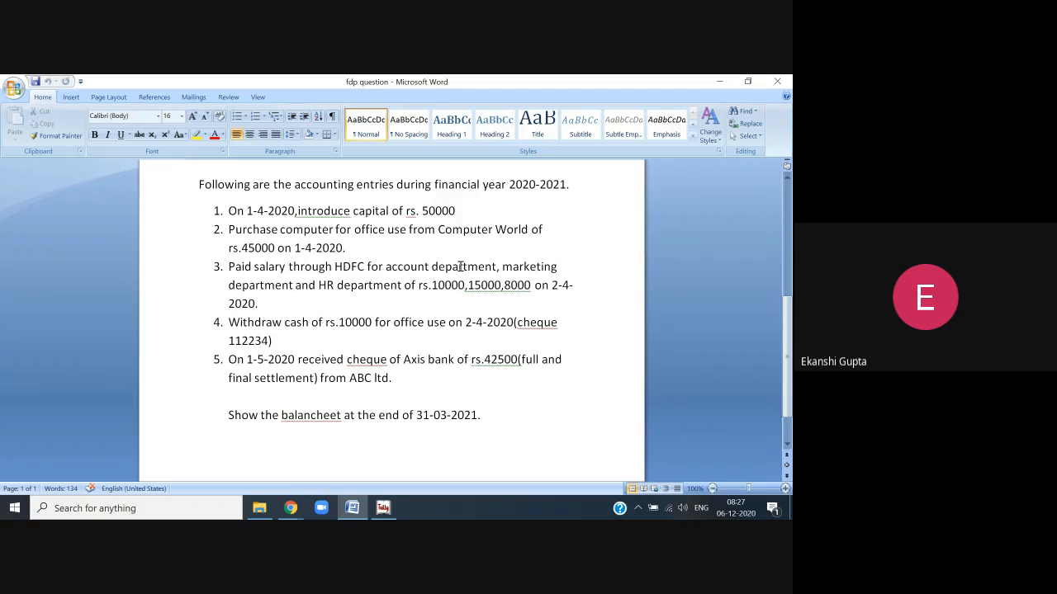
click(383, 508)
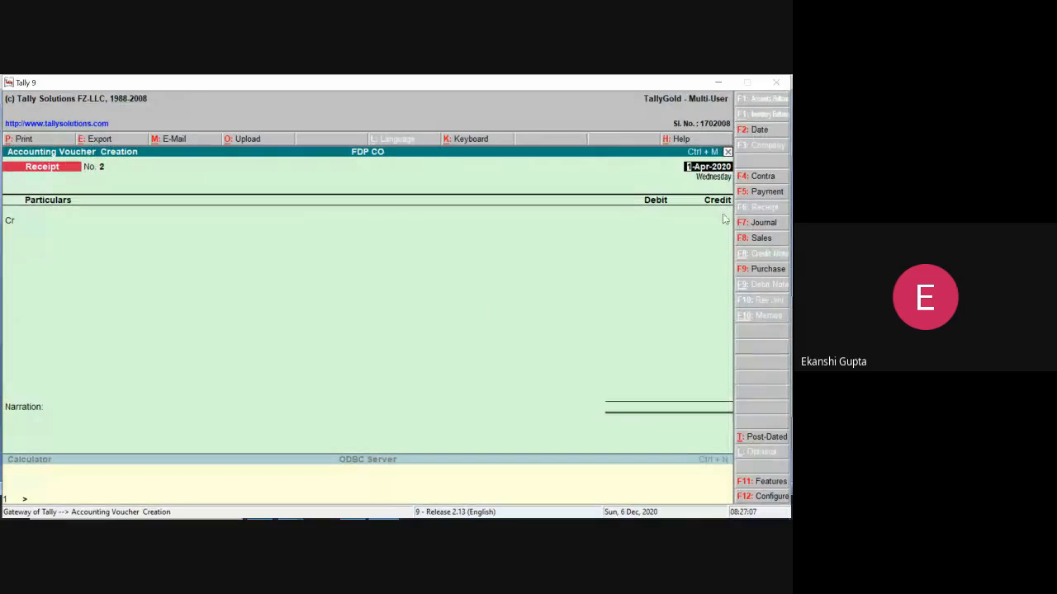
Compare the contra, payment, receipt, sales and purchase voucher types for recording the computer purchase
click(781, 180)
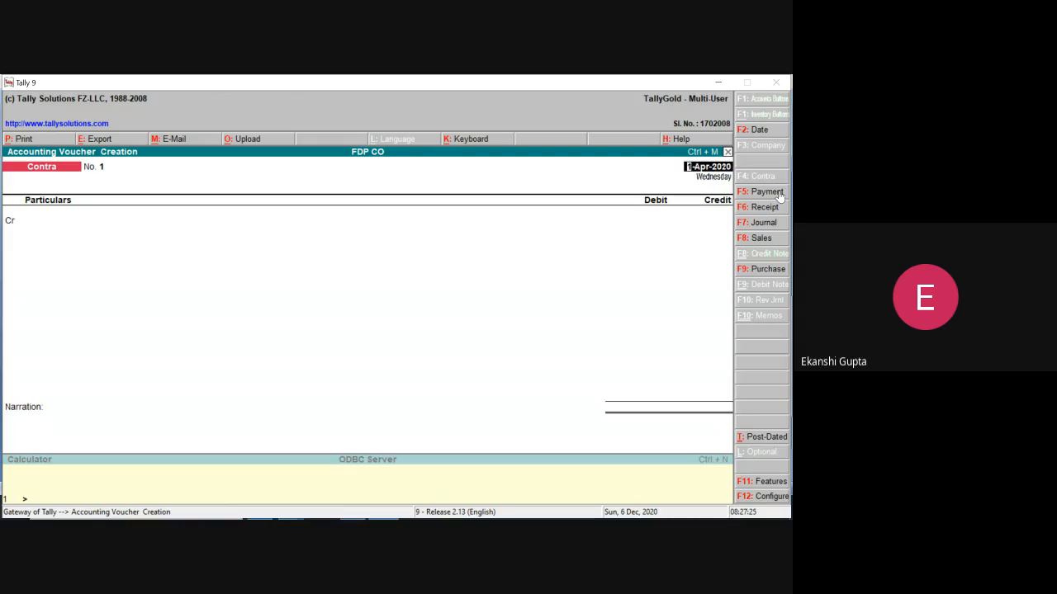
click(779, 193)
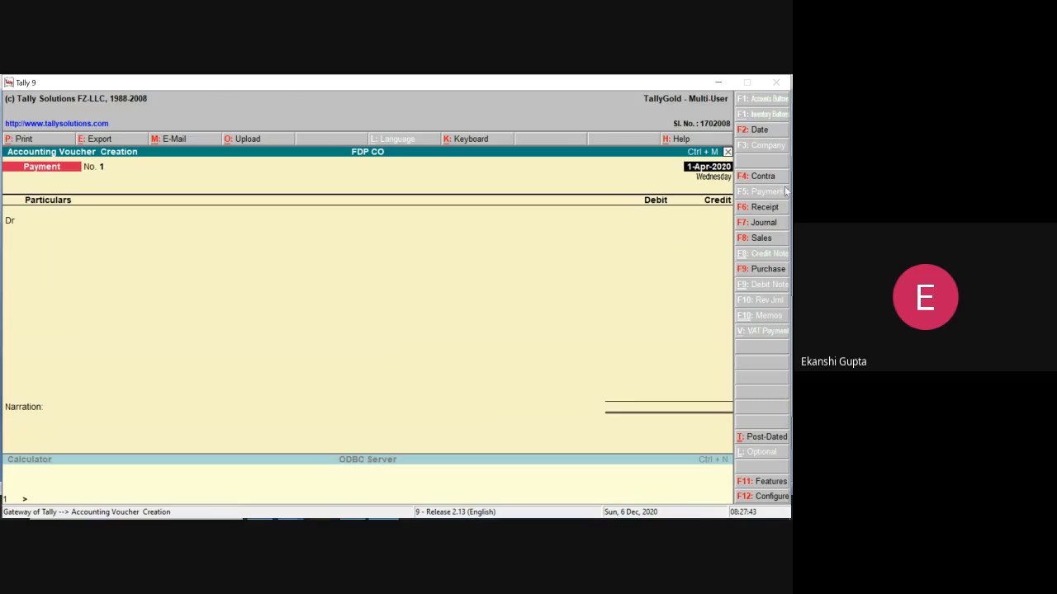
click(761, 208)
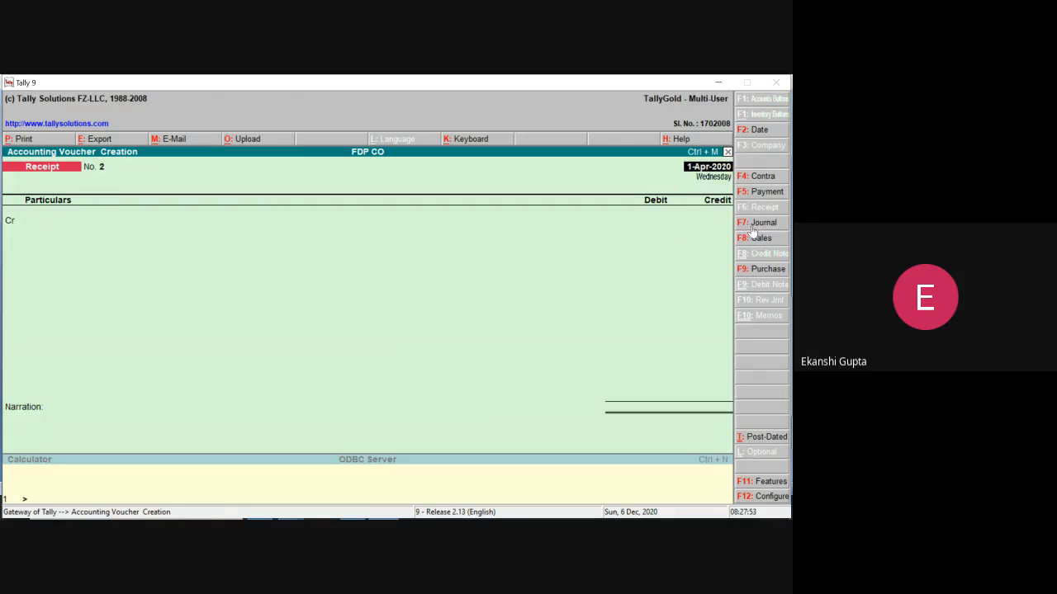
click(758, 239)
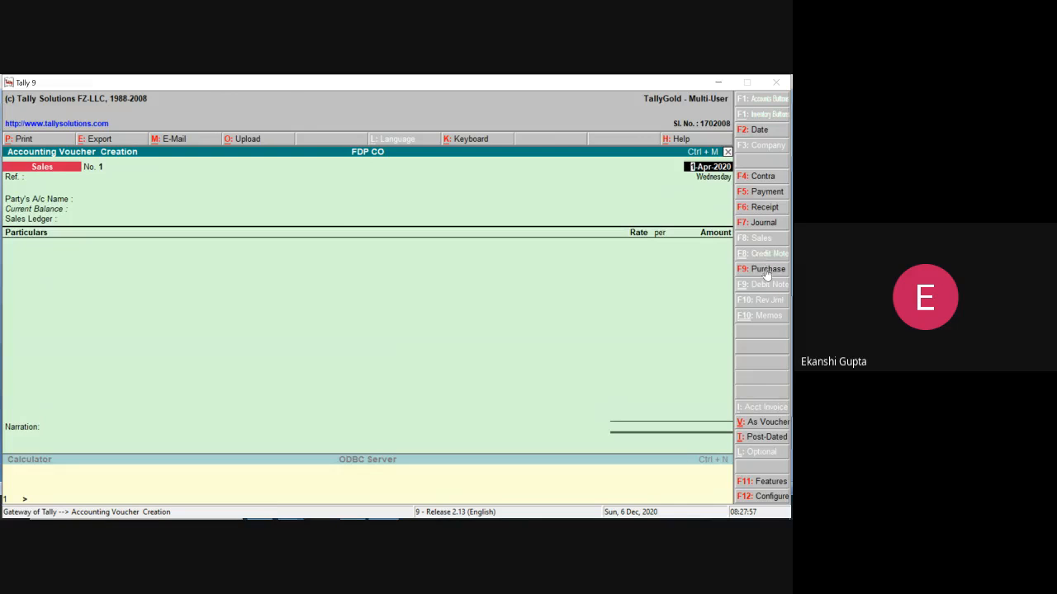
click(765, 268)
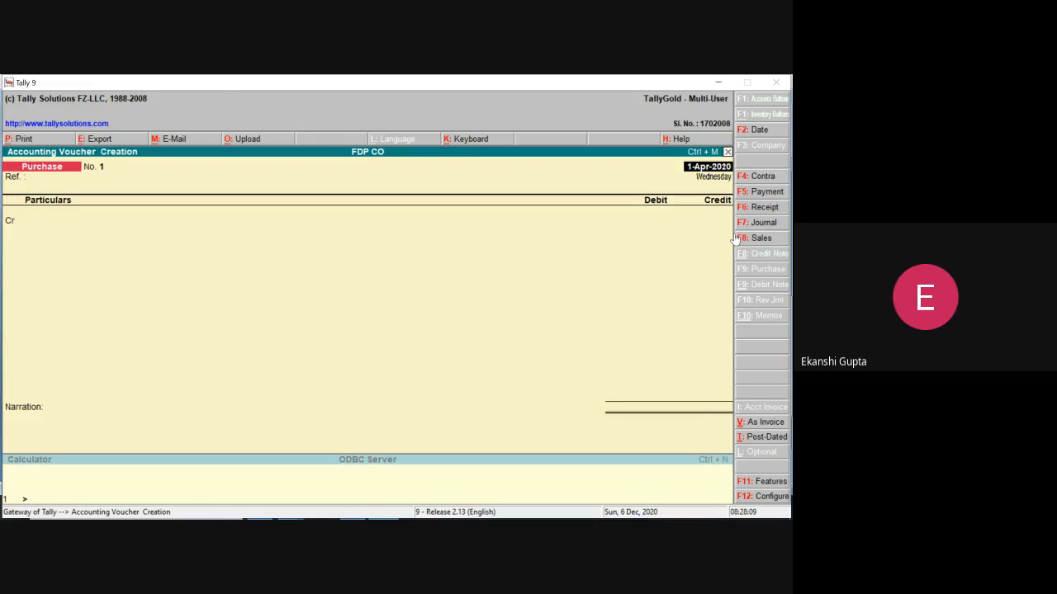
Start a journal voucher dated 1-Apr-2020 and bring up the ledger list for its first debit line
click(763, 223)
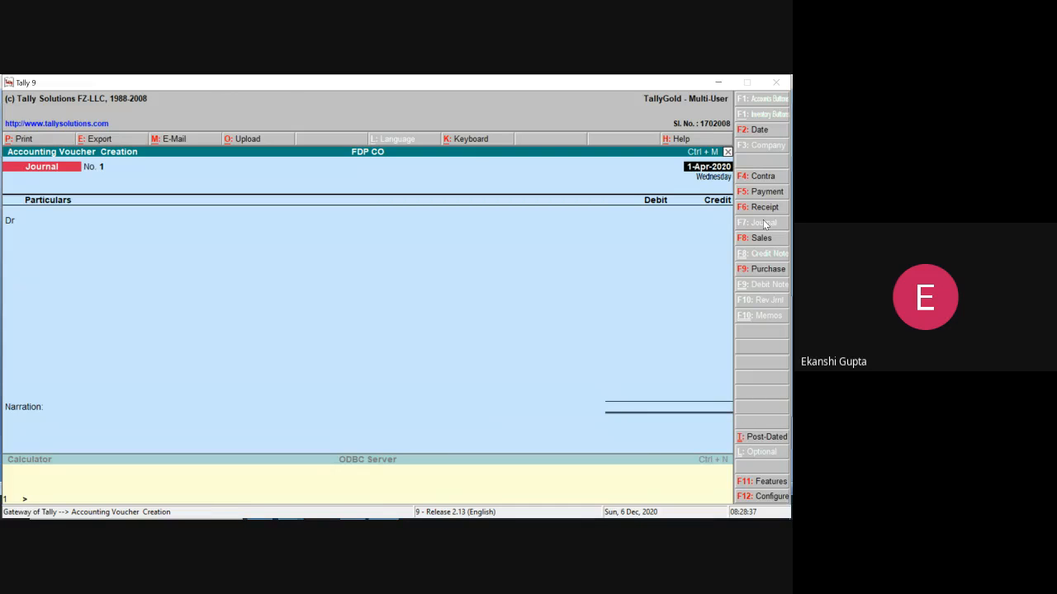
key(Return)
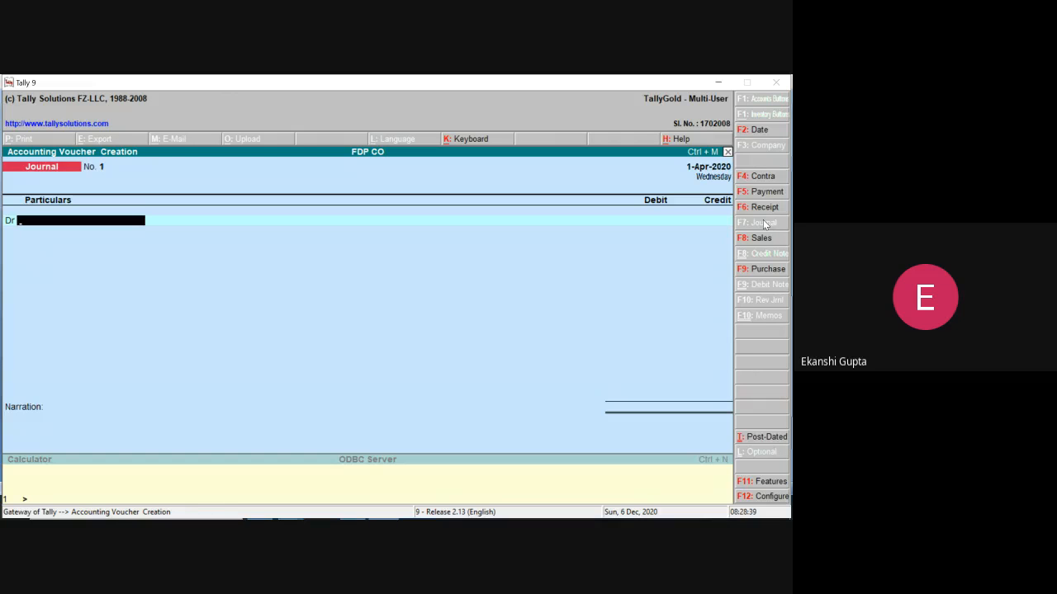
text(C)
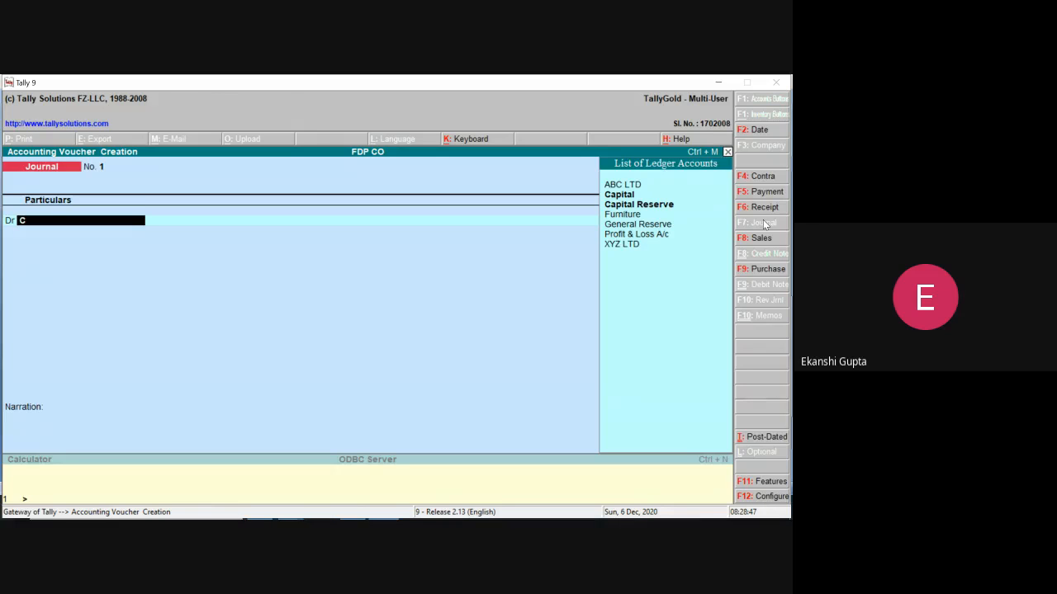
key(BackSpace)
key(Escape)
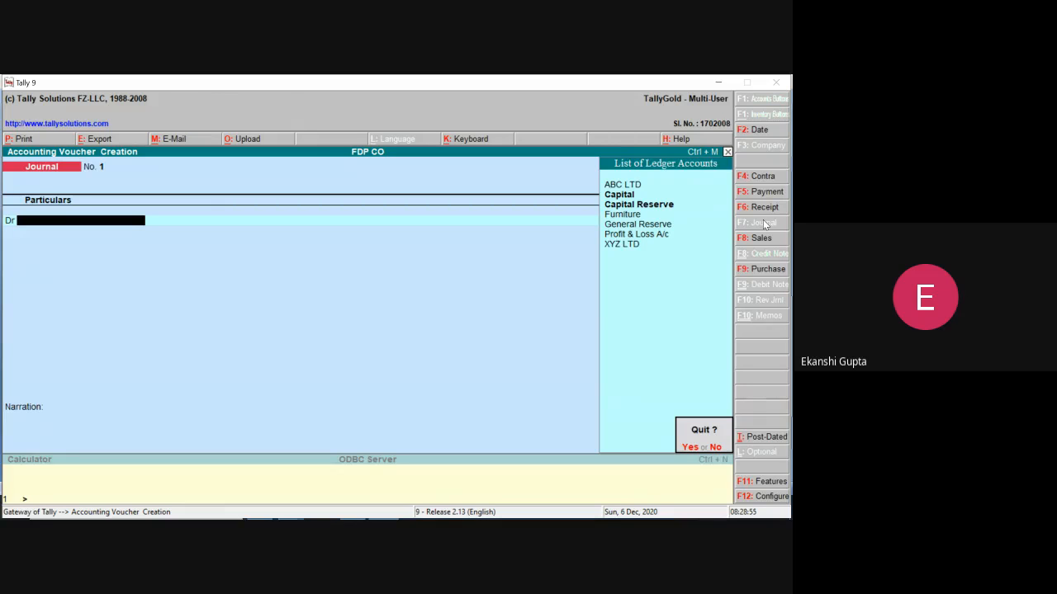
key(n)
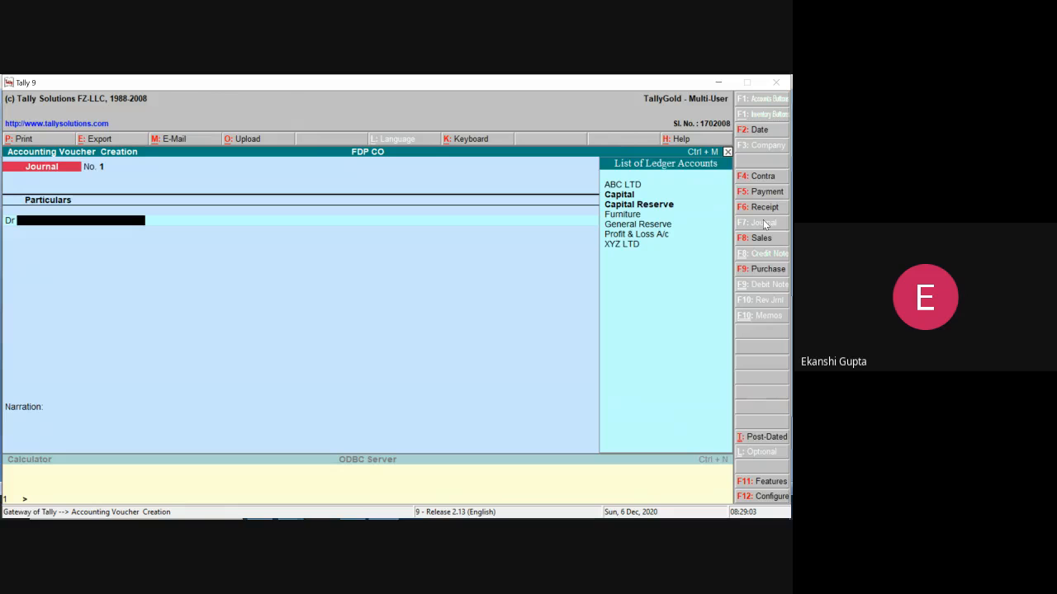
Create a Computers ledger under Fixed Assets from the journal's debit line and debit it with 45,000
key(alt+c)
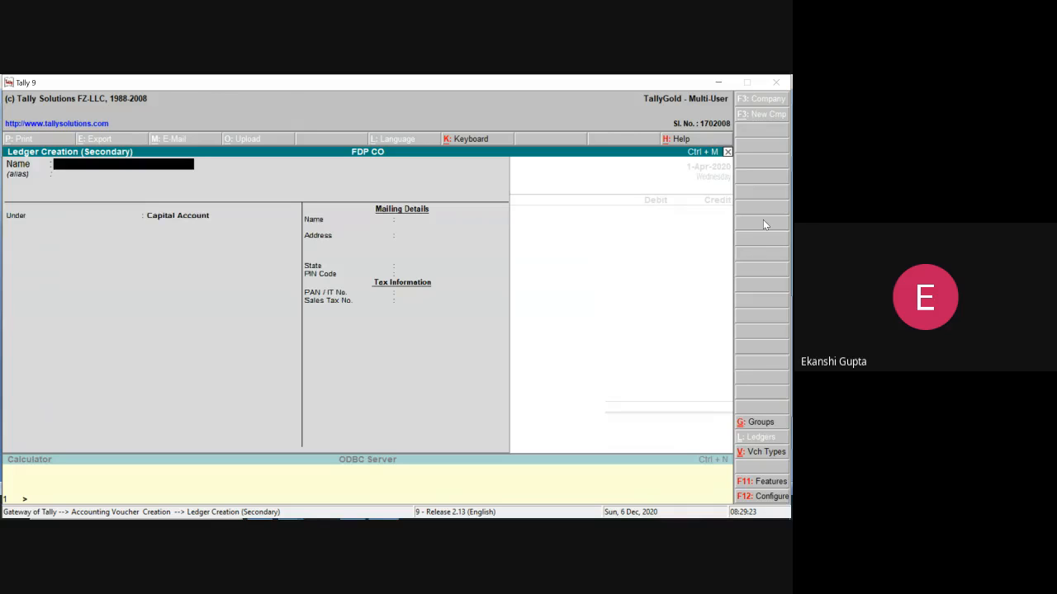
text(Computers)
key(Return)
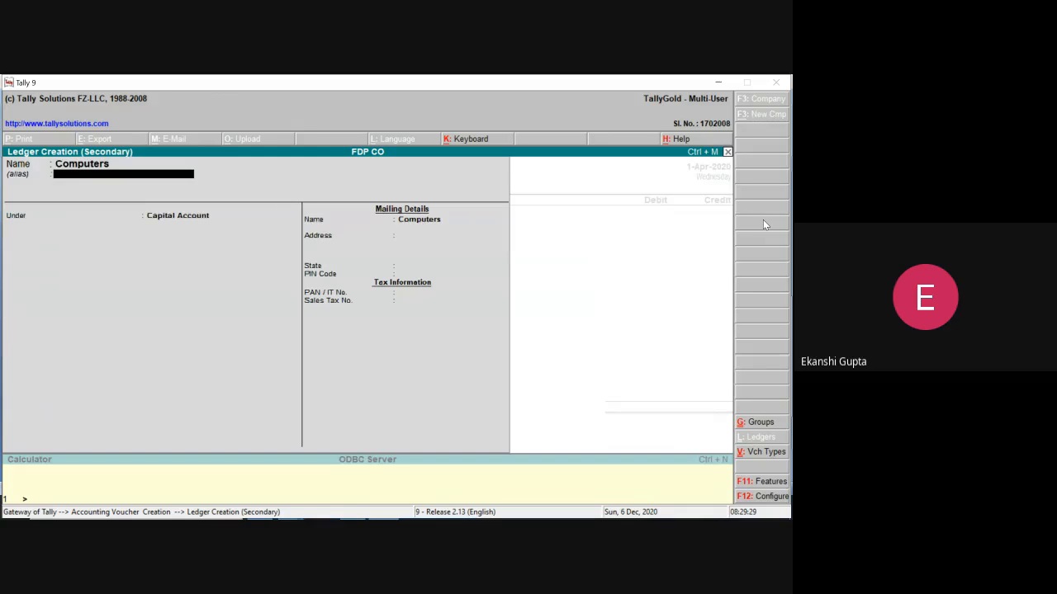
key(Return)
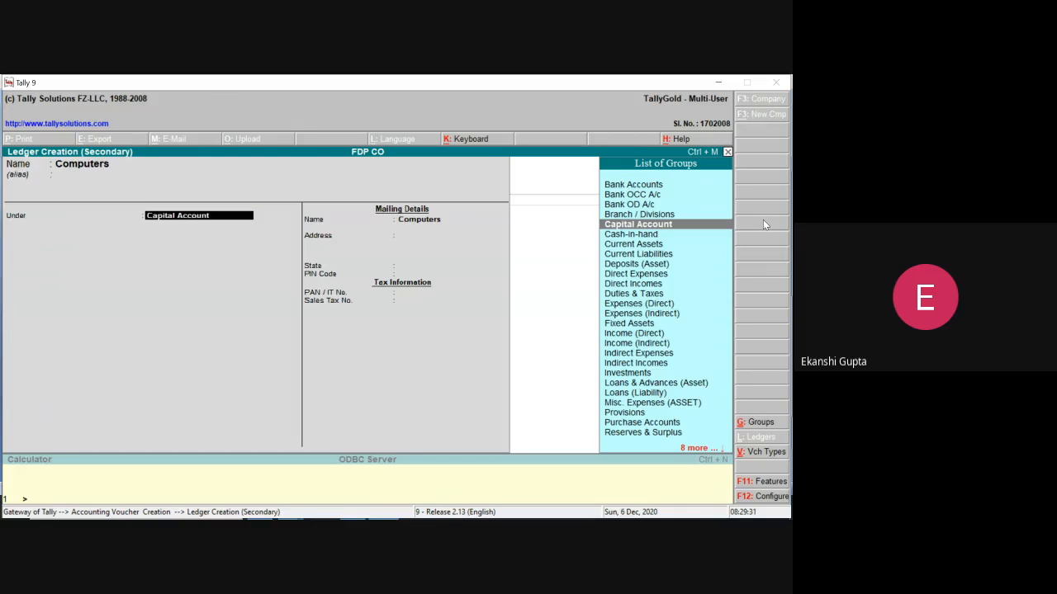
text(Fixed)
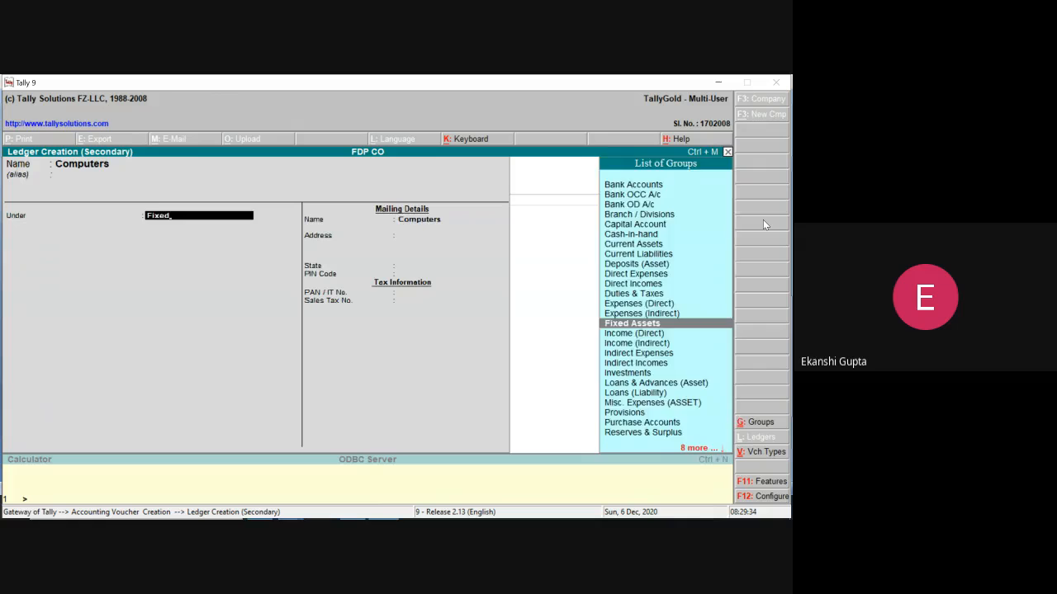
key(Return)
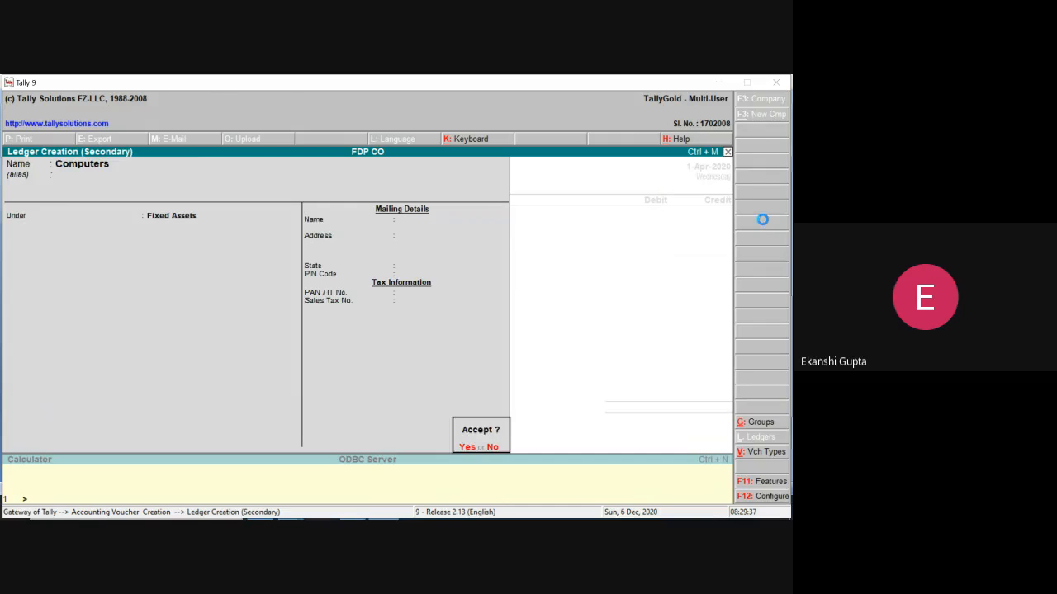
key(y)
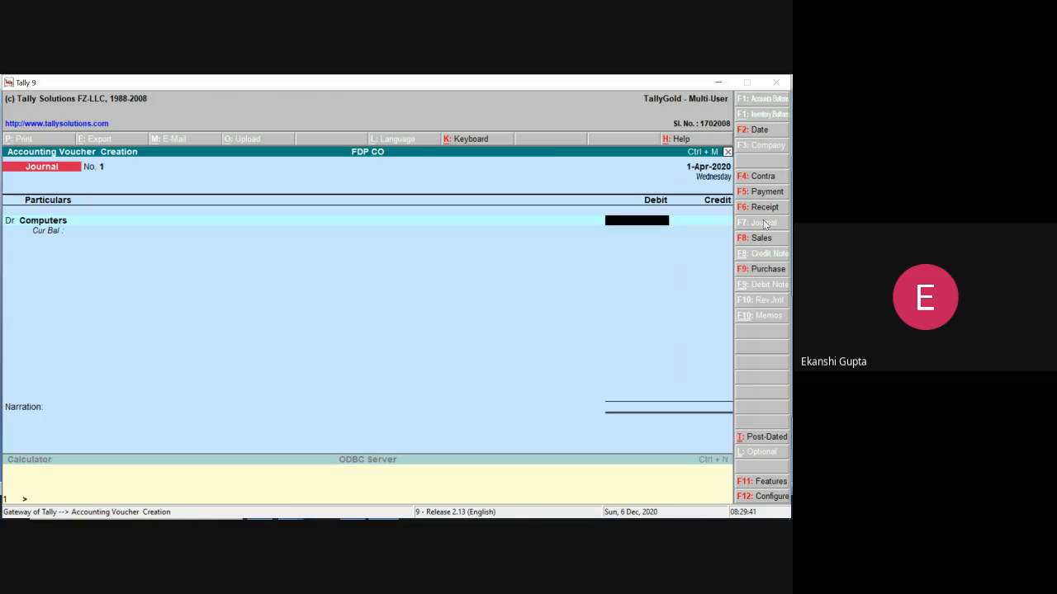
text(45,000)
key(Return)
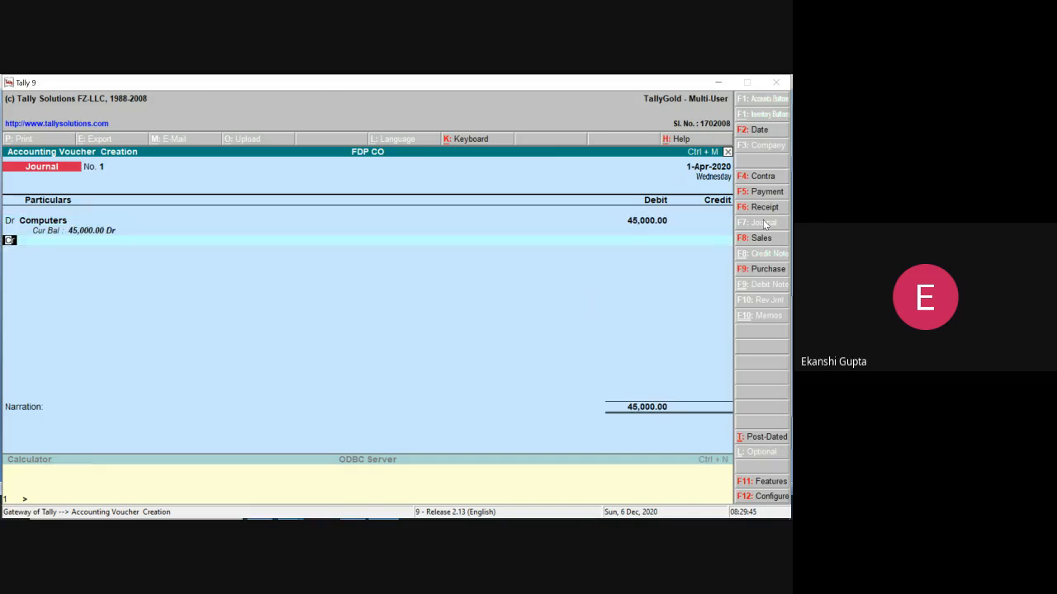
Create a Computer World ledger under Sundry Creditors from the credit line, leaving its mailing and tax details at their defaults
key(Return)
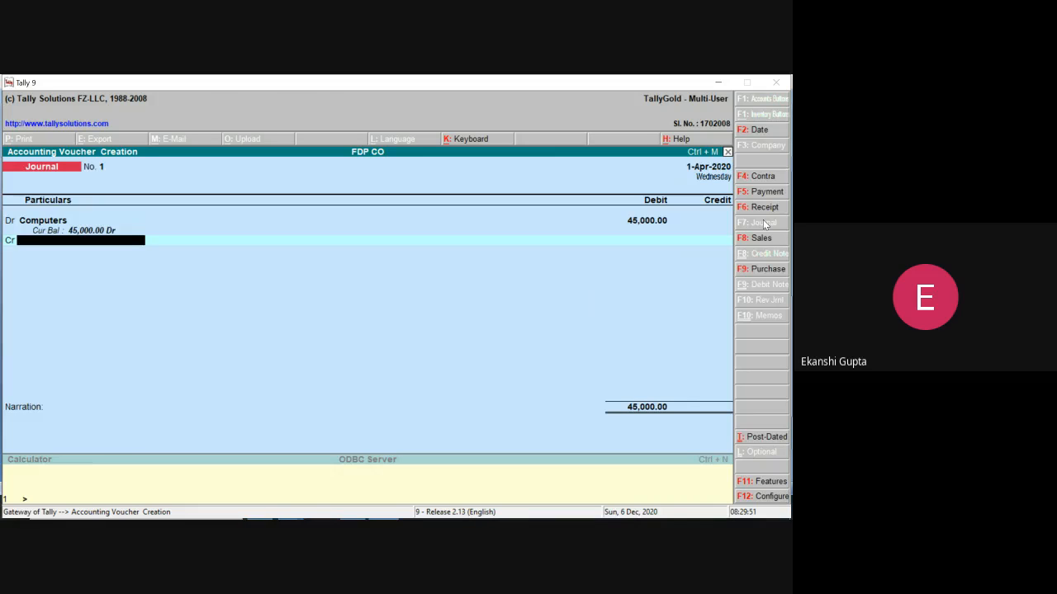
key(alt+c)
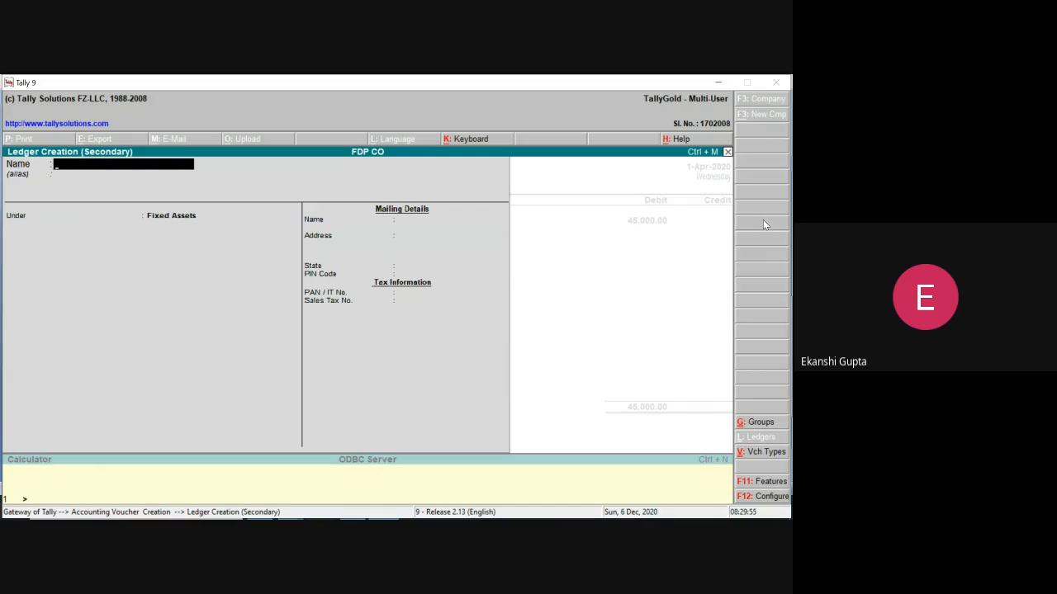
text(Computer Worl)
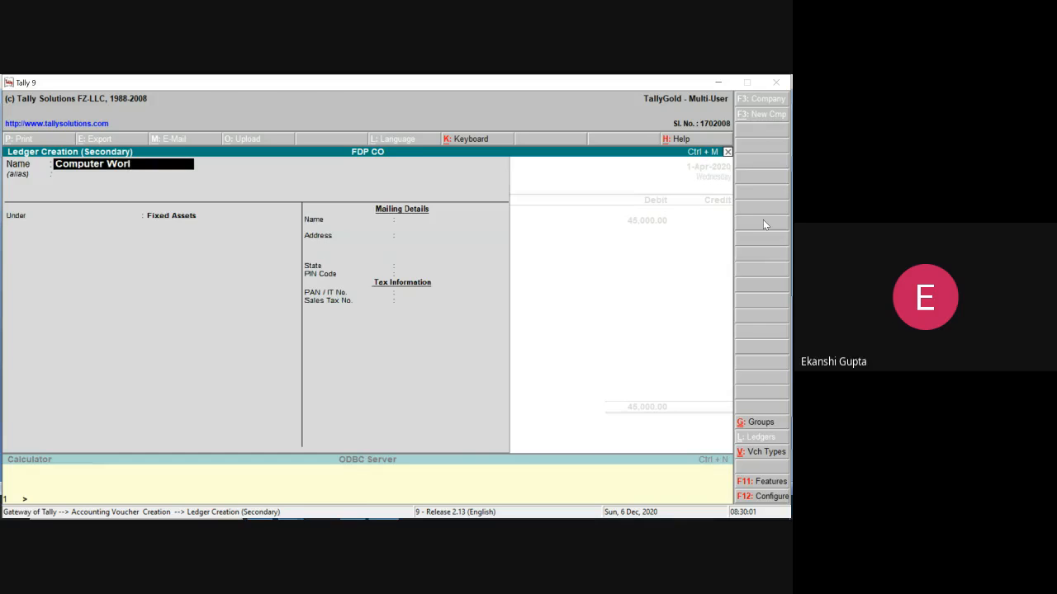
text(d)
key(Return)
key(Return)
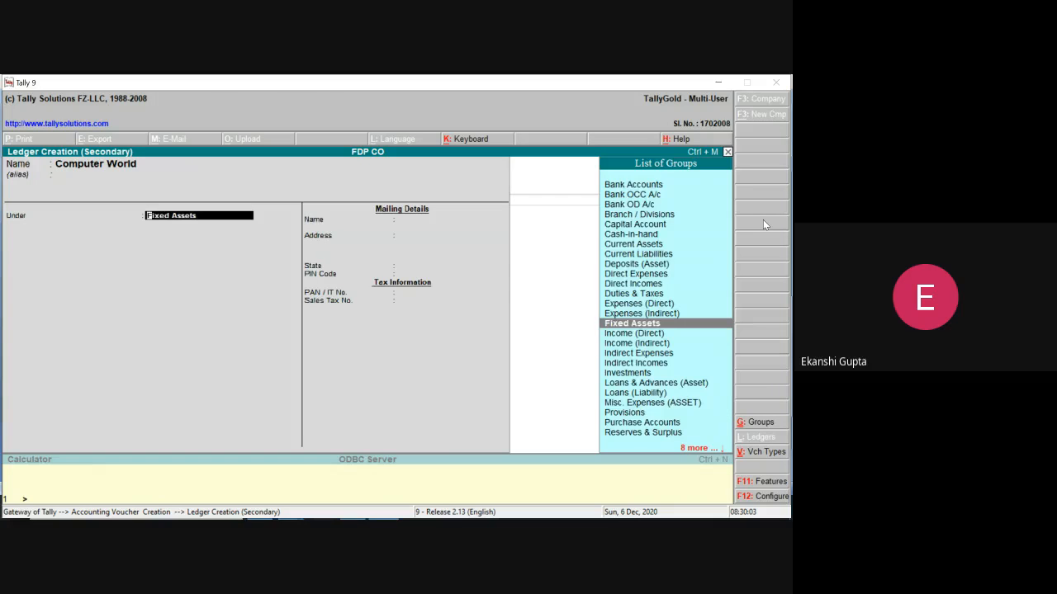
text(Sund)
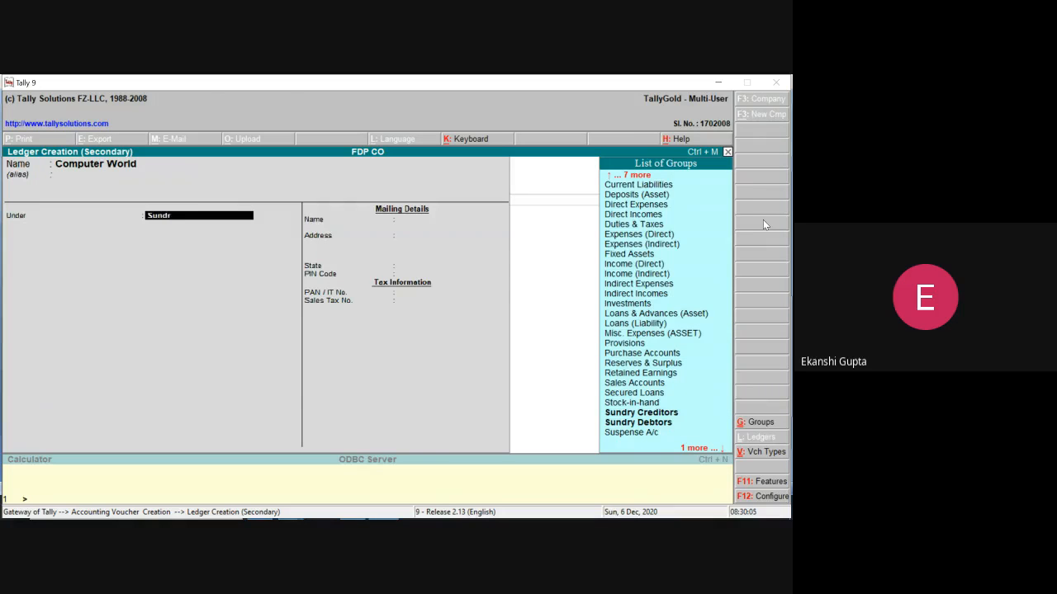
text(r)
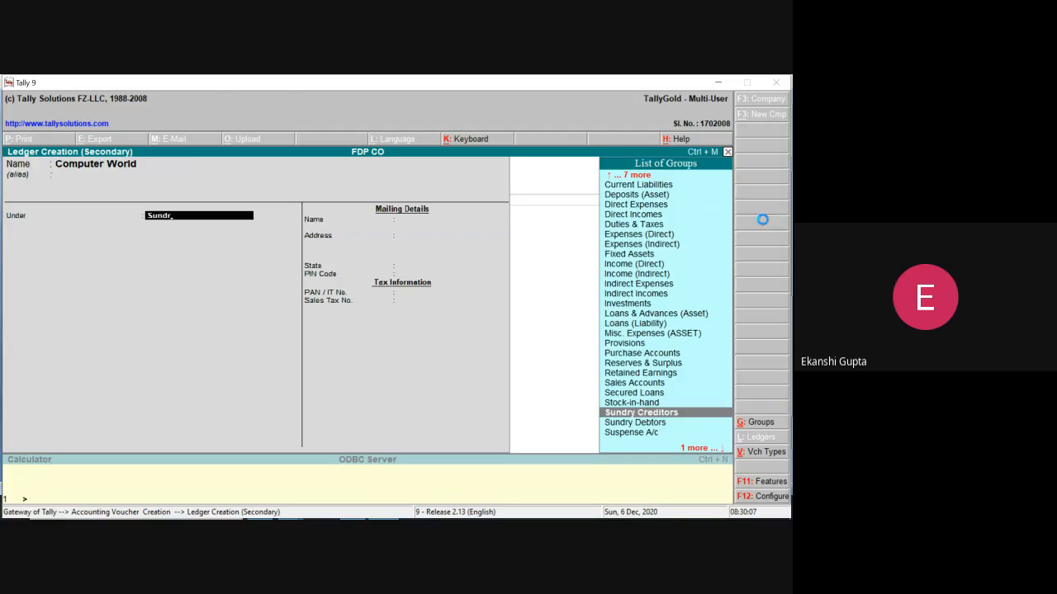
key(Return)
key(Return)
key(Return)
key(Return)
key(Return)
key(Return)
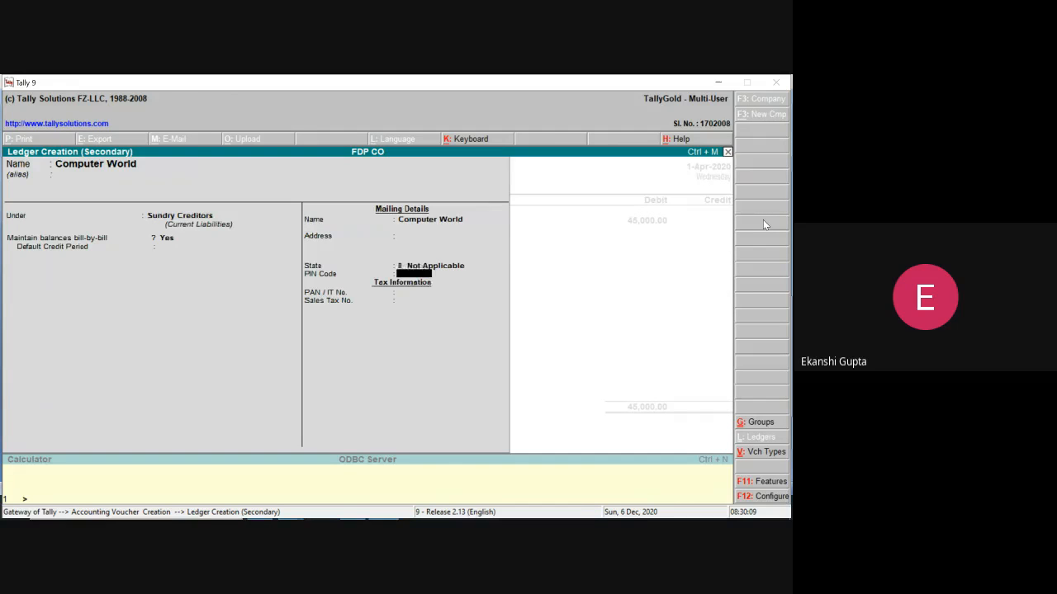
key(Return)
key(Return)
key(Return)
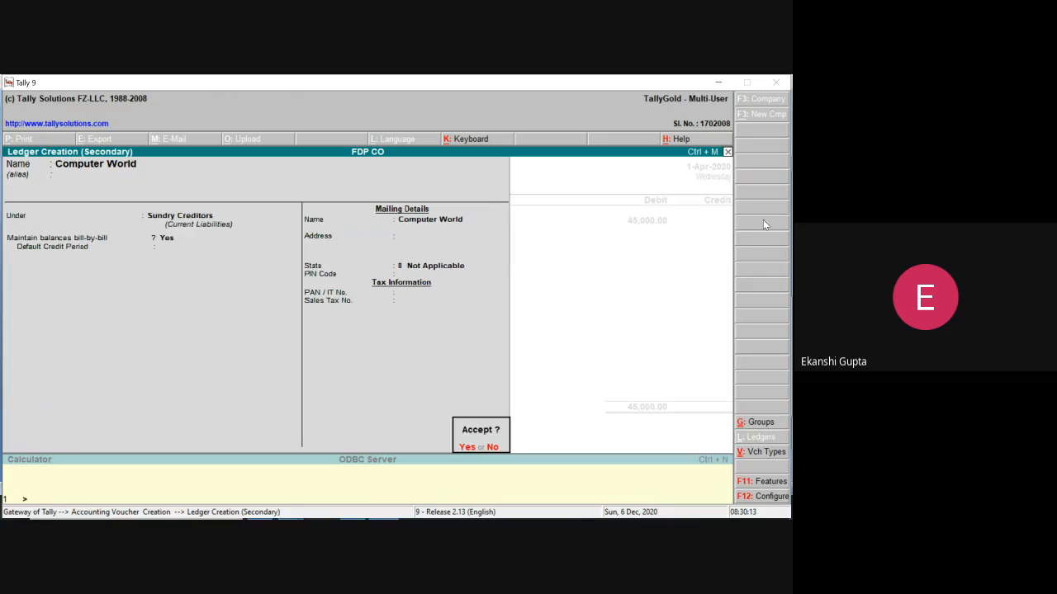
key(Return)
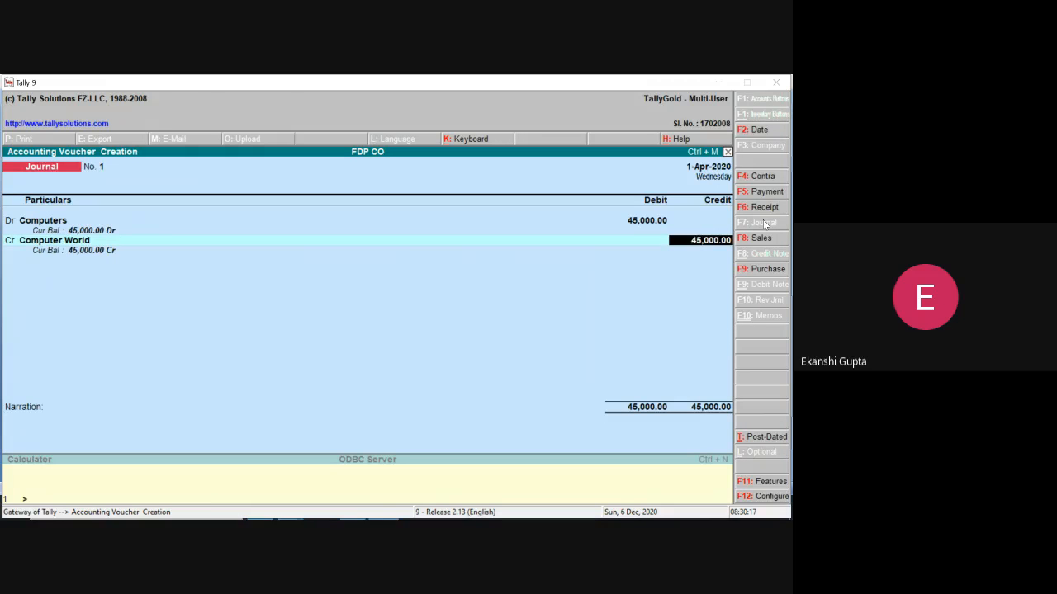
Credit Computer World with 45,000 on account, leave the narration empty and save the journal voucher
key(Return)
key(Return)
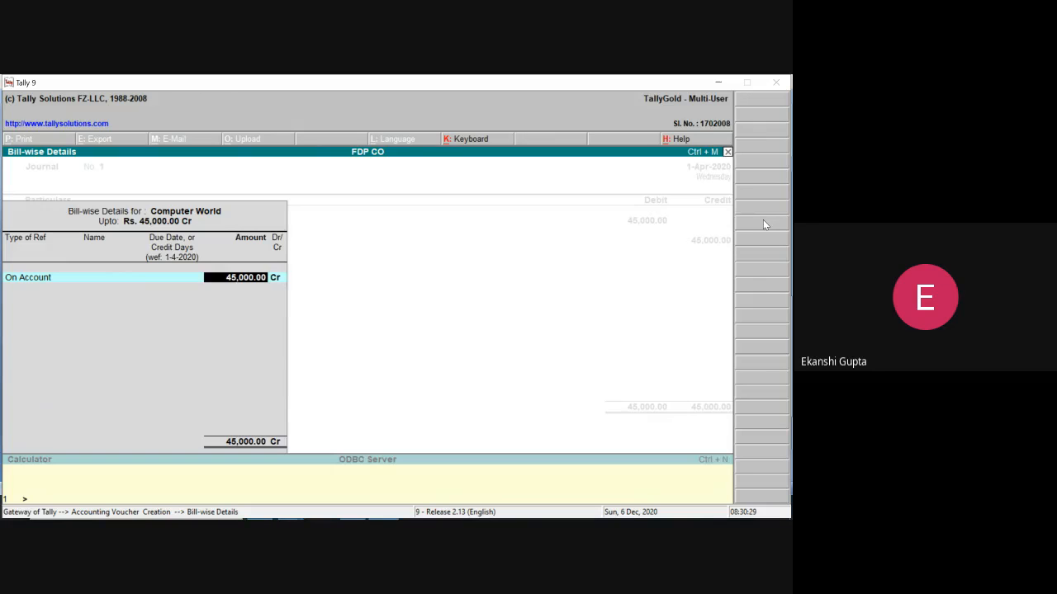
key(Return)
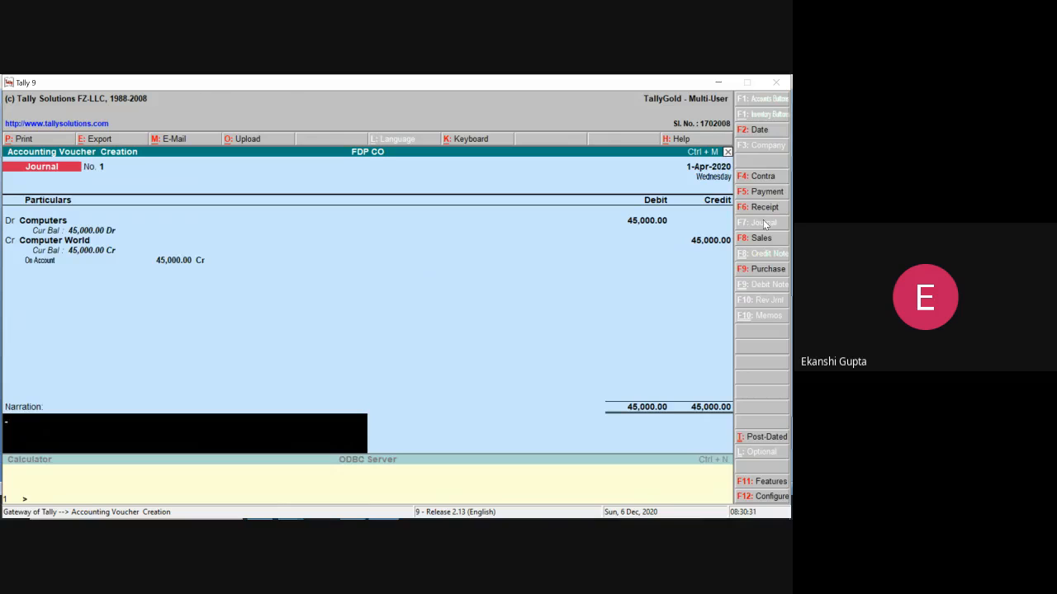
key(Return)
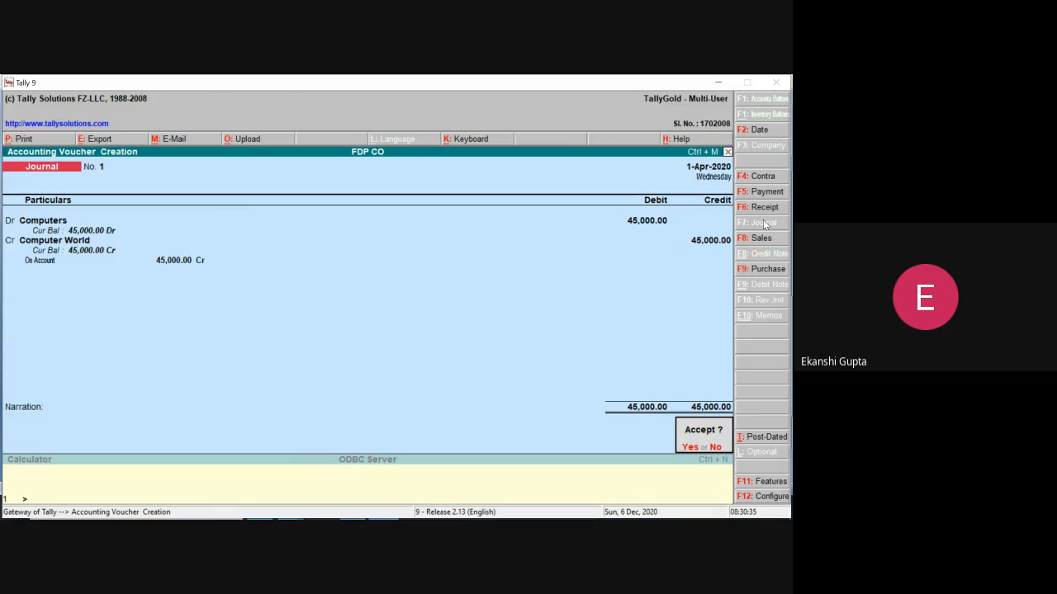
key(Return)
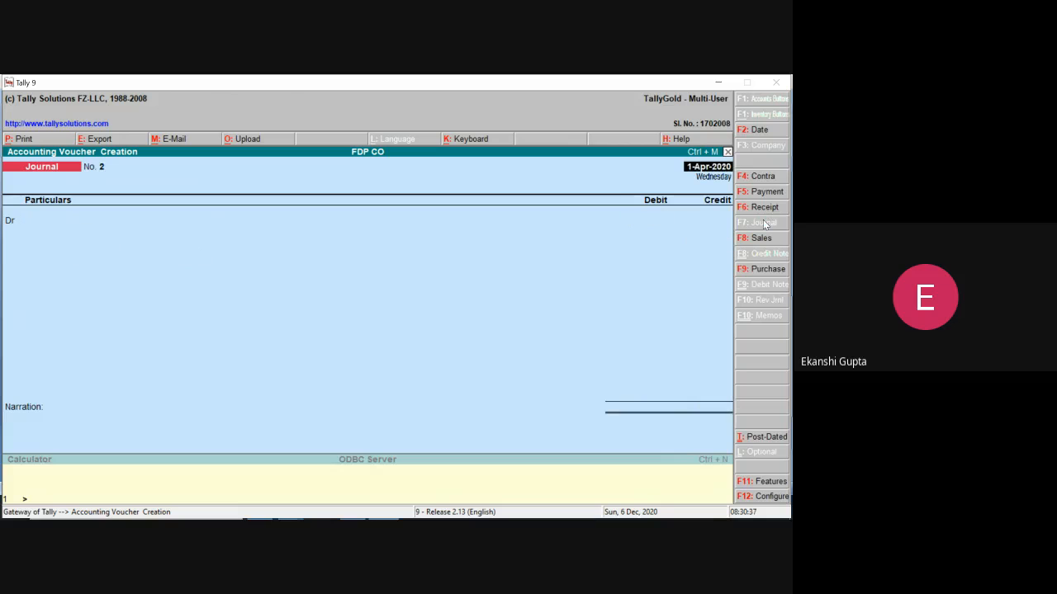
Switch to the fdp question document in Word, read the salary payment entry and return to Tally
click(722, 82)
click(722, 81)
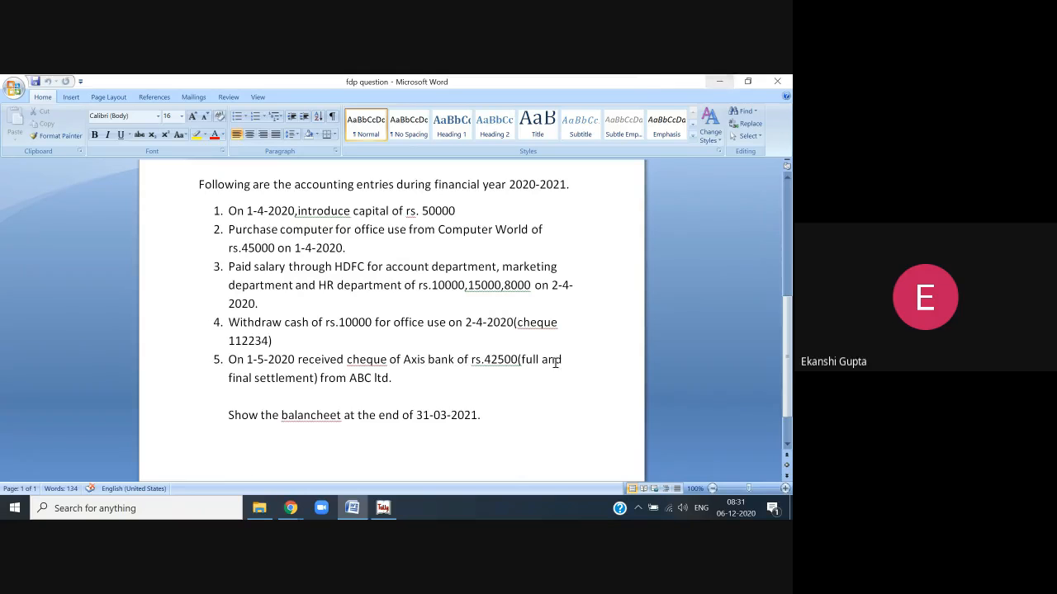
click(383, 508)
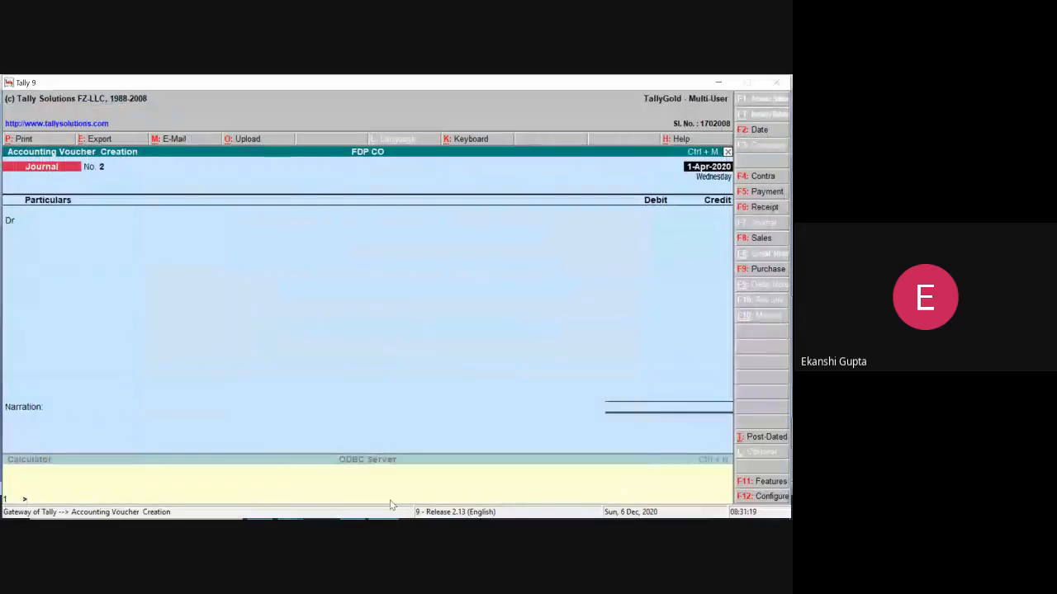
Start a payment voucher dated 2-4-2020 and go to its first debit line
click(758, 193)
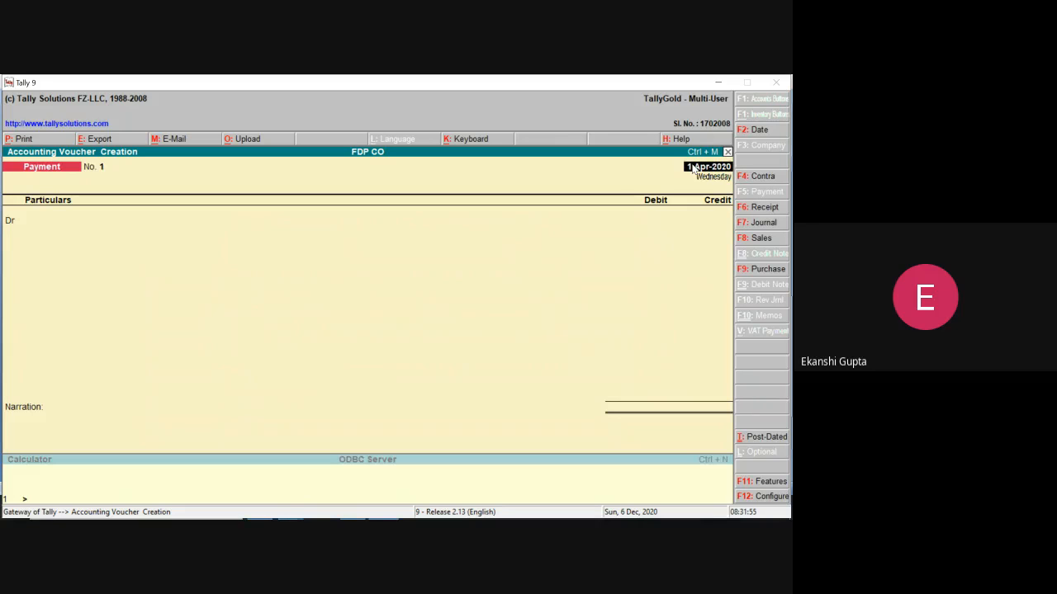
text(2-4-2020)
key(Return)
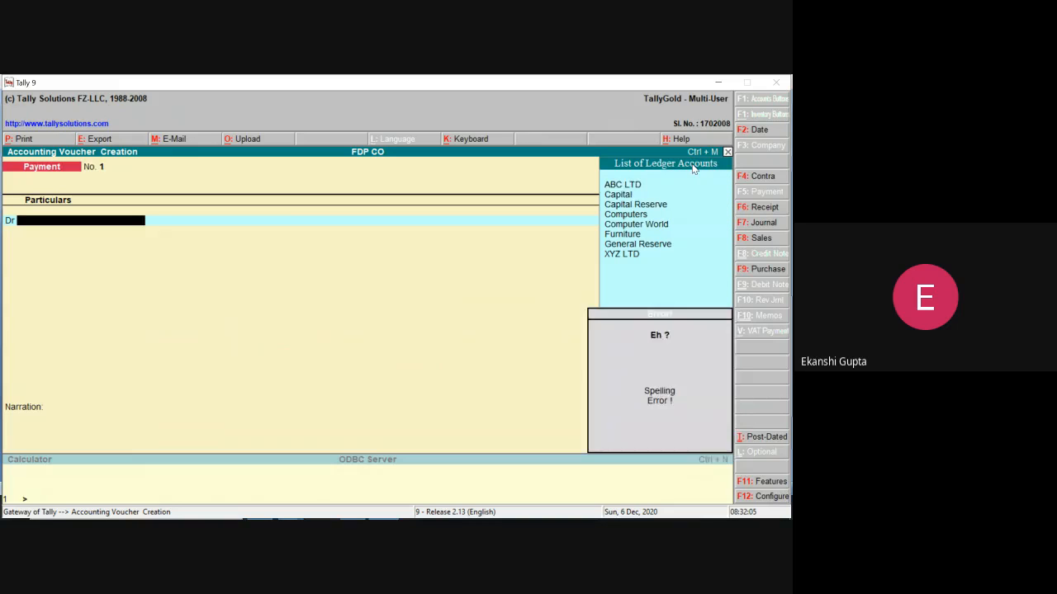
text(A)
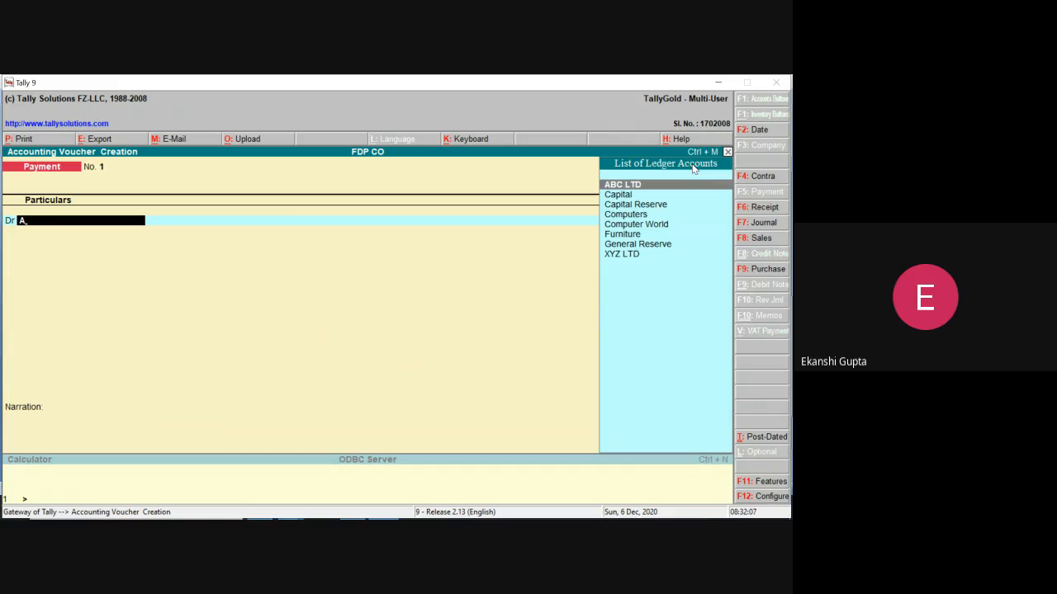
key(BackSpace)
Create a Salary ledger under Indirect Expenses from the payment voucher's debit line
key(alt+c)
text(Sa)
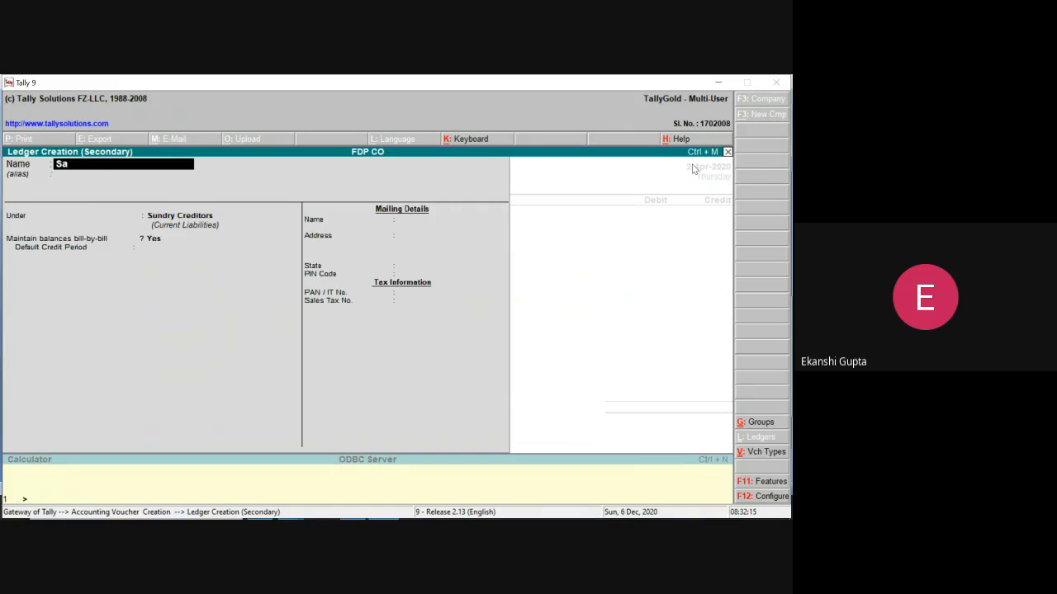
text(lary)
key(Return)
key(Return)
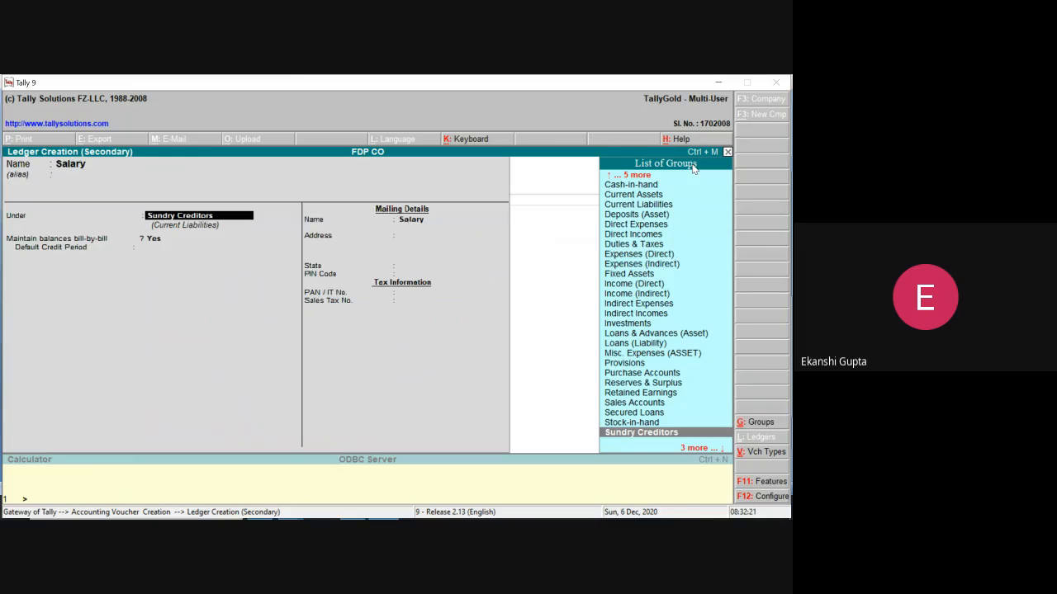
text(Indire)
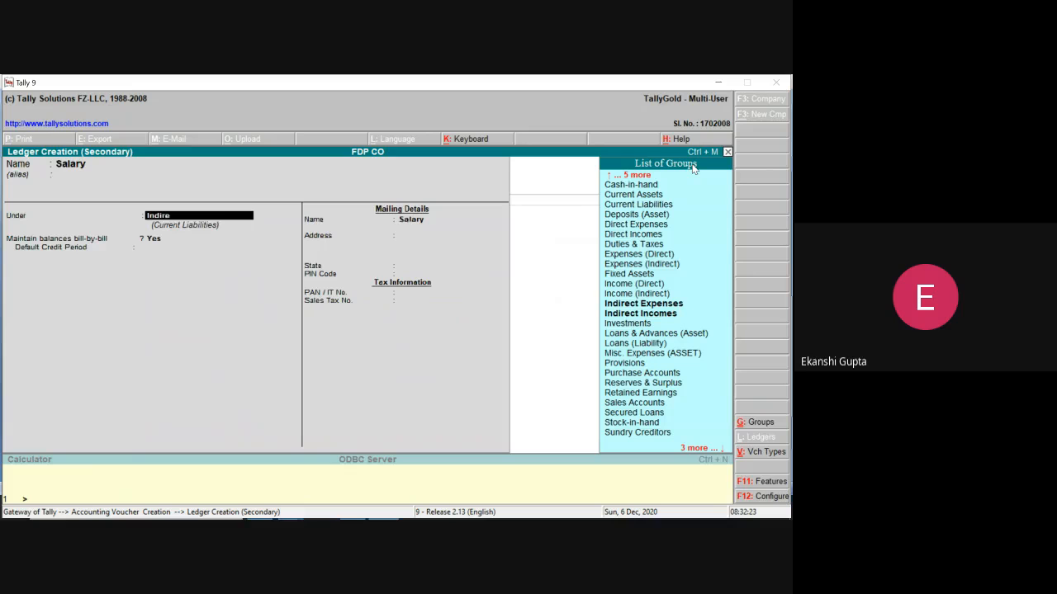
key(Return)
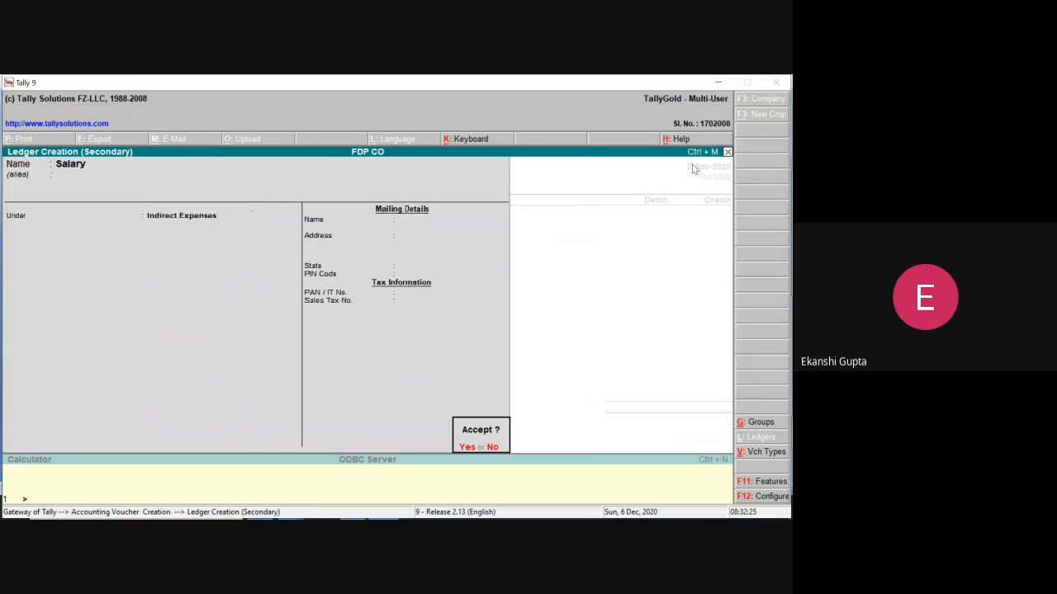
key(Return)
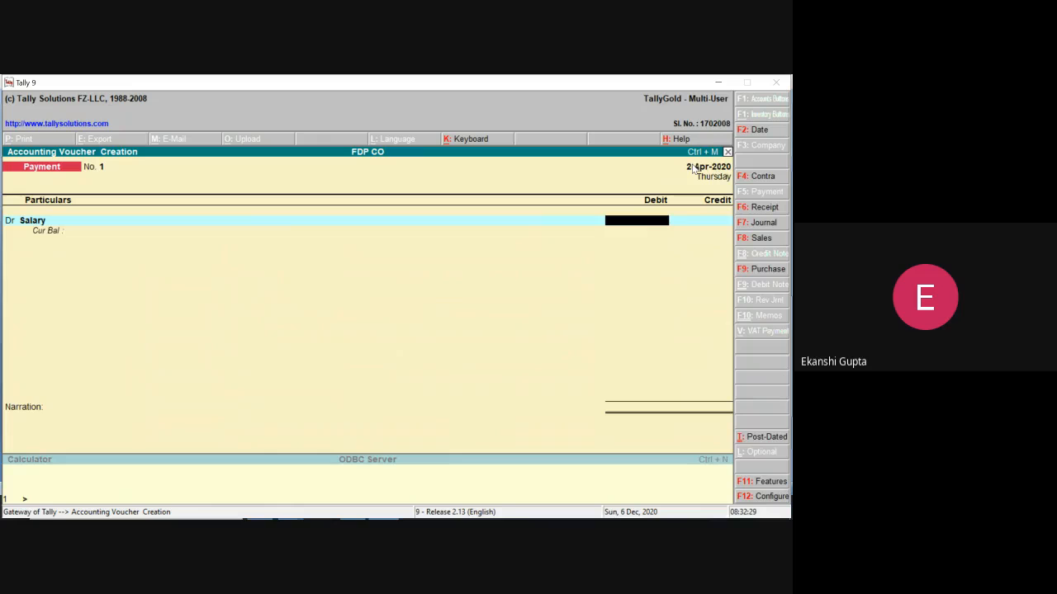
Debit Salary with 33,000 and go to the payment voucher's credit line
text(33000)
key(Return)
key(Return)
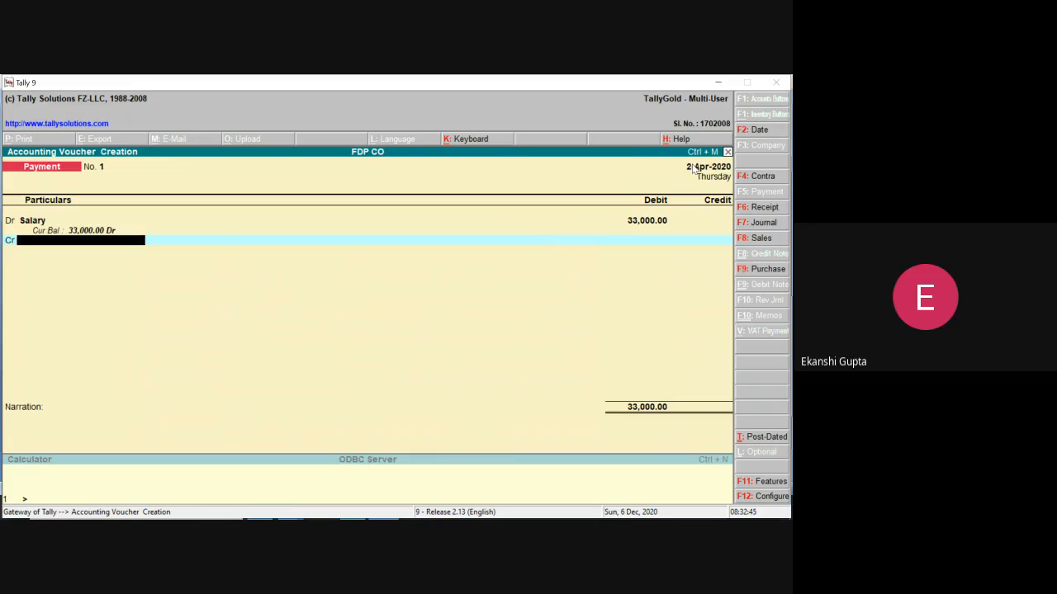
Credit HDFC Bank with 33,000 and save the payment voucher without entering a cheque number
text(Hd)
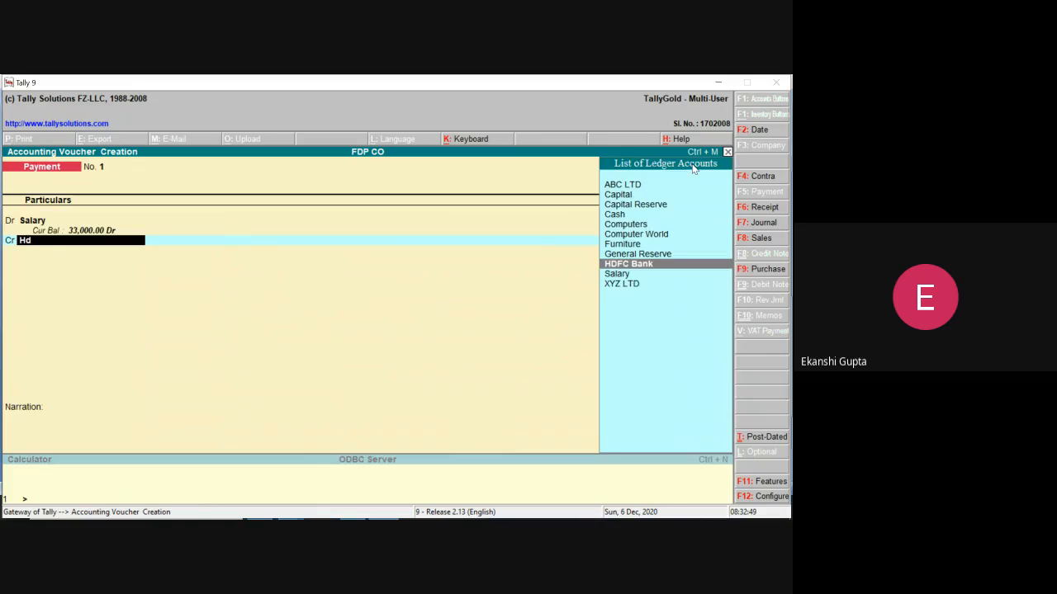
key(Return)
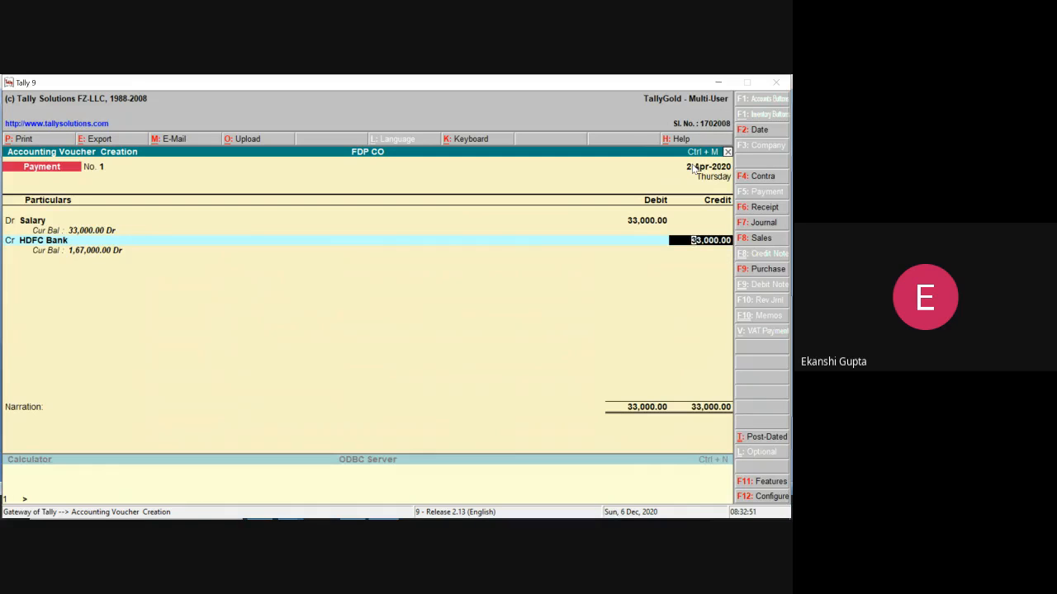
key(Return)
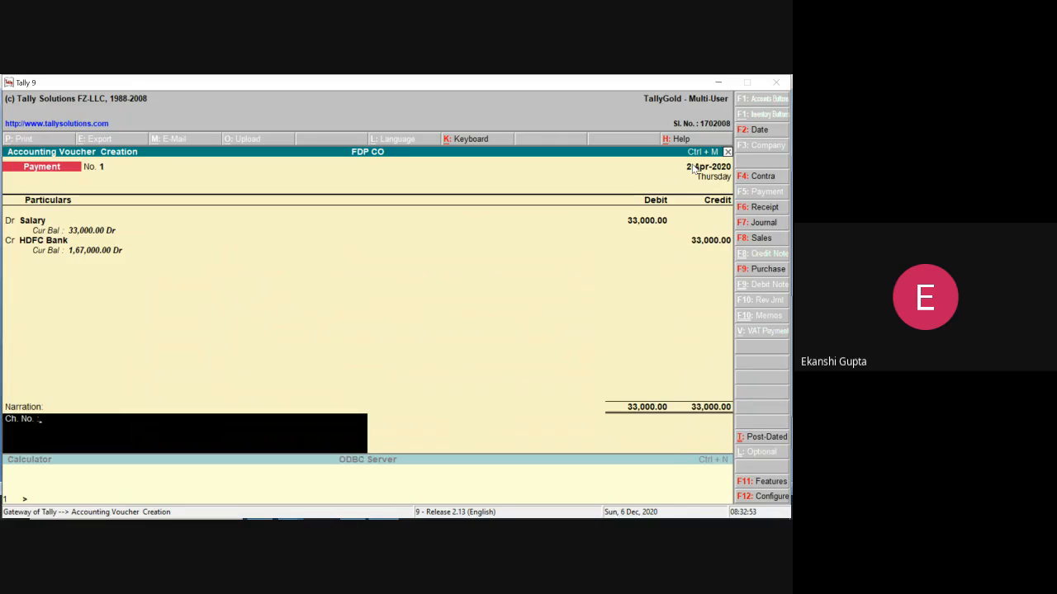
key(Return)
key(Return)
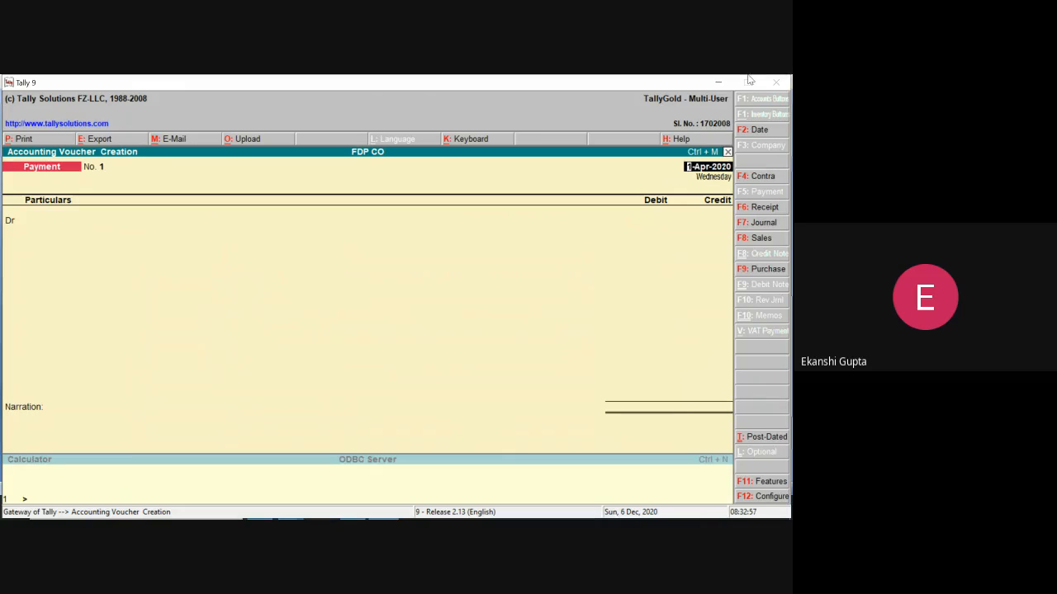
Check the cash withdrawal entry in the fdp question document, return to Tally 9 and start a contra voucher dated 2-4-2020
click(720, 83)
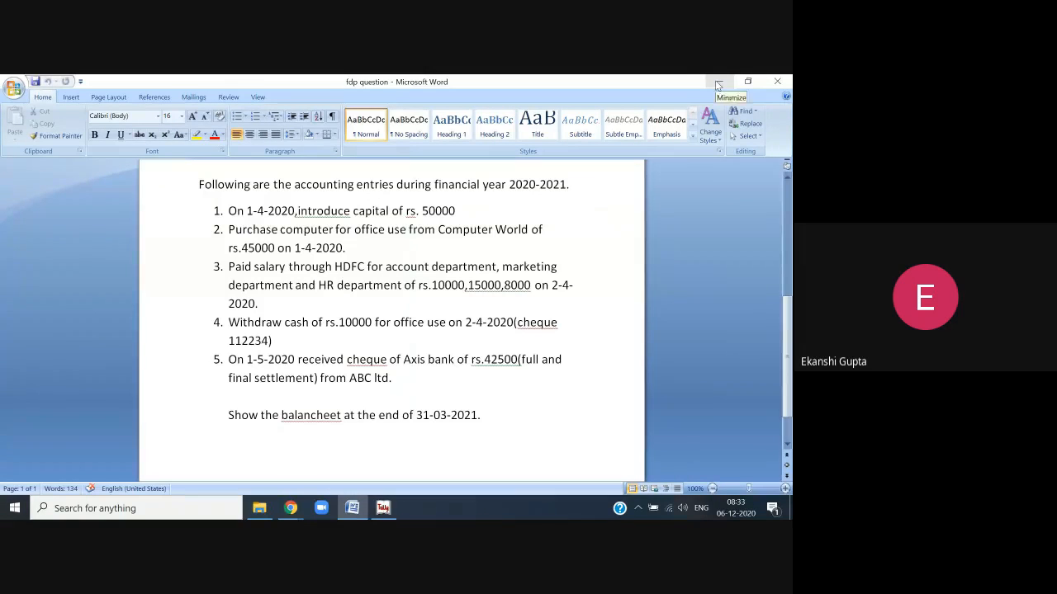
click(383, 508)
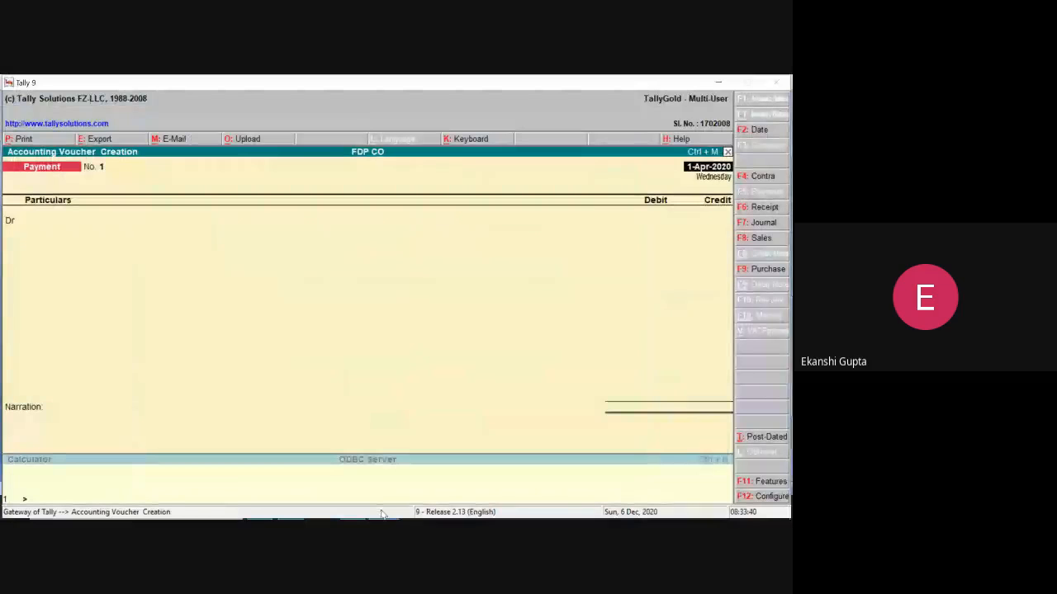
click(762, 176)
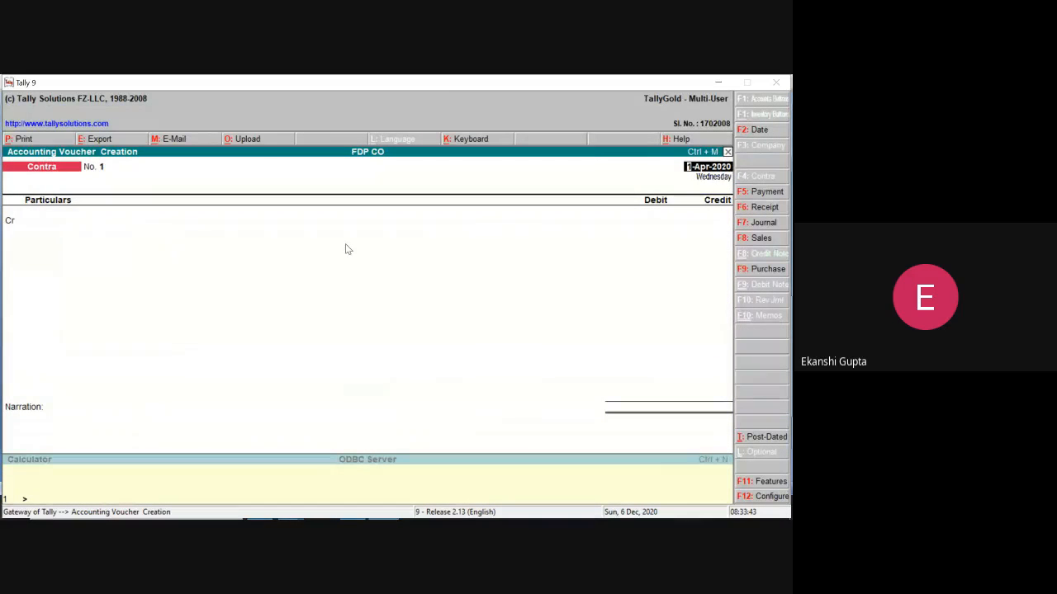
text(2-4-2020)
key(Return)
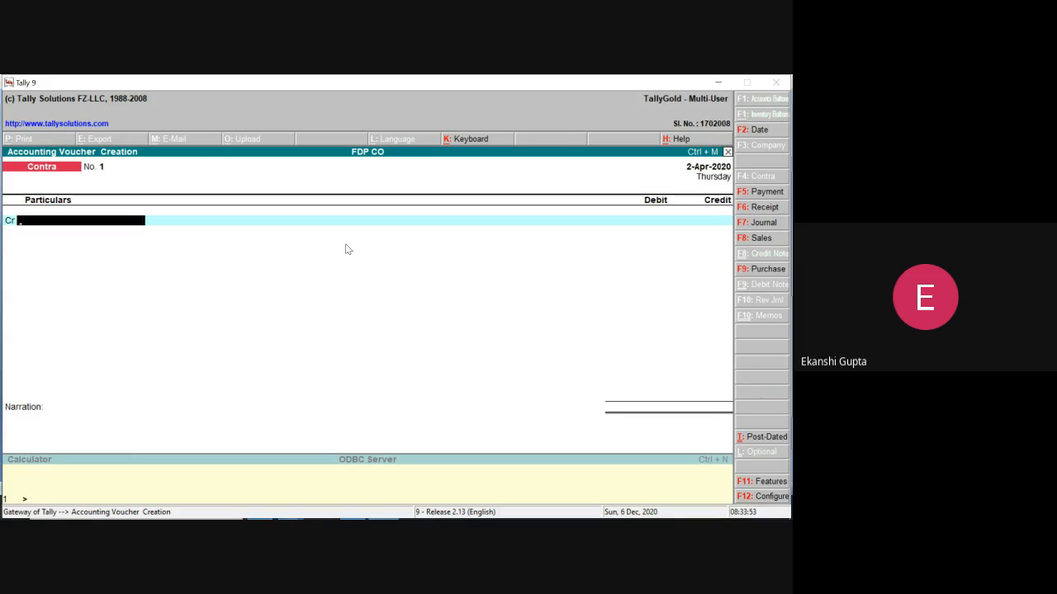
Credit HDFC Bank with 10,000 in the contra voucher
text(hd)
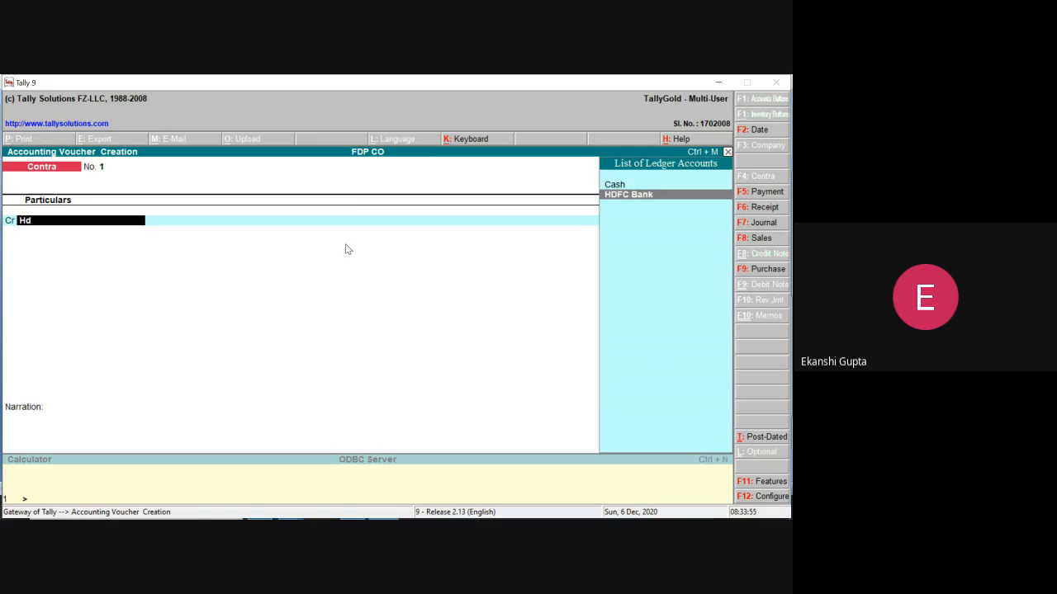
key(Return)
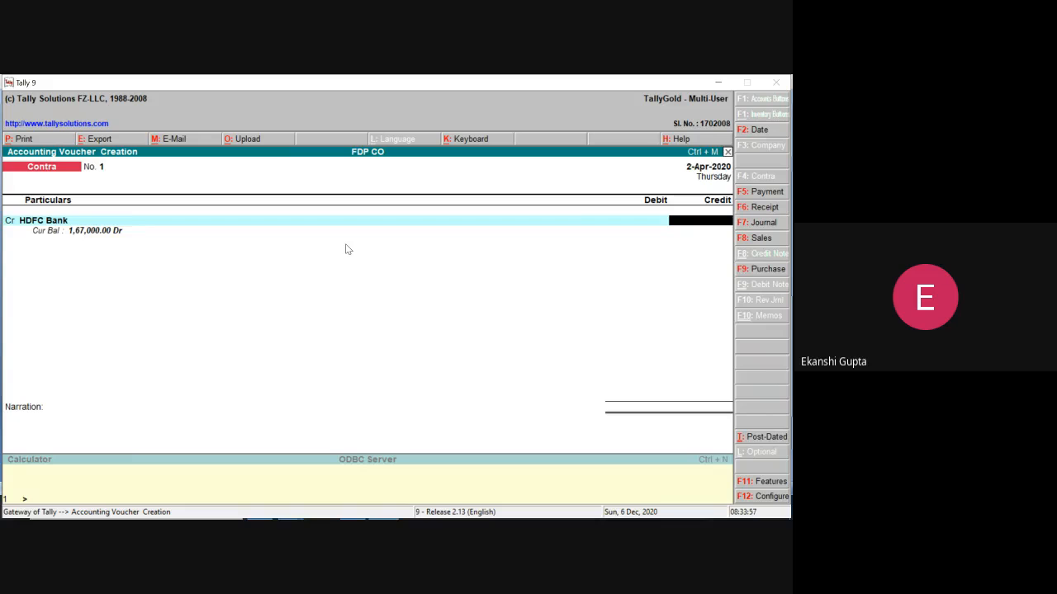
text(10,000)
key(Return)
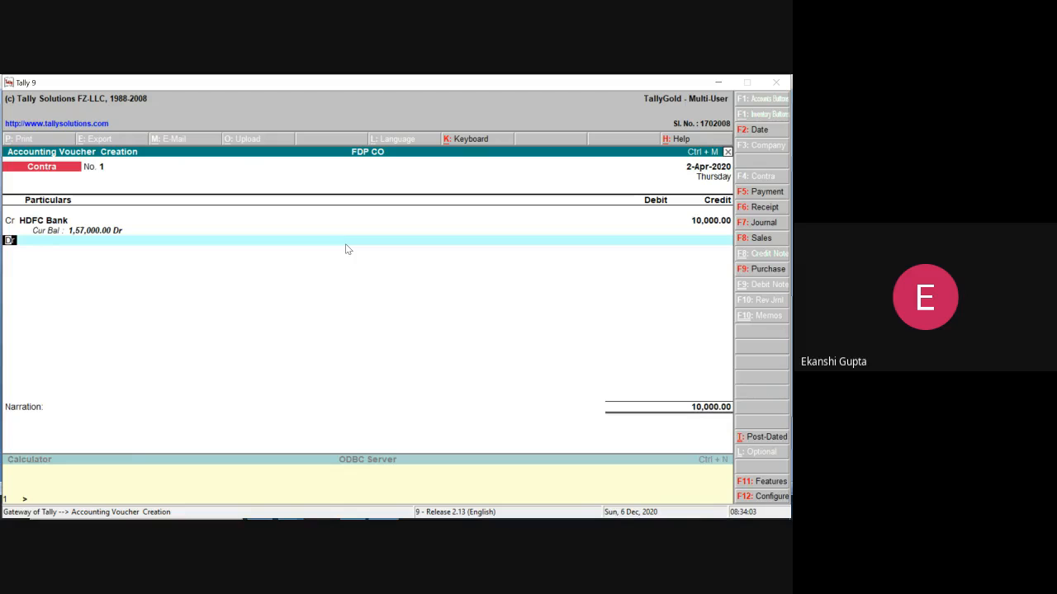
Debit Cash with 10,000 and save the contra voucher without entering a cheque number
key(Return)
text(Cas)
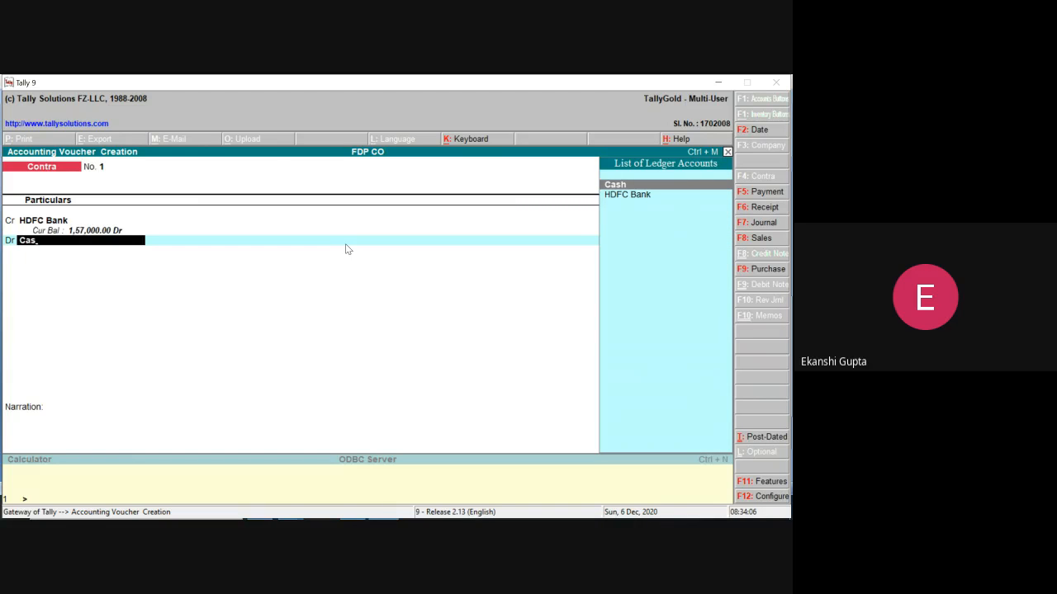
key(Return)
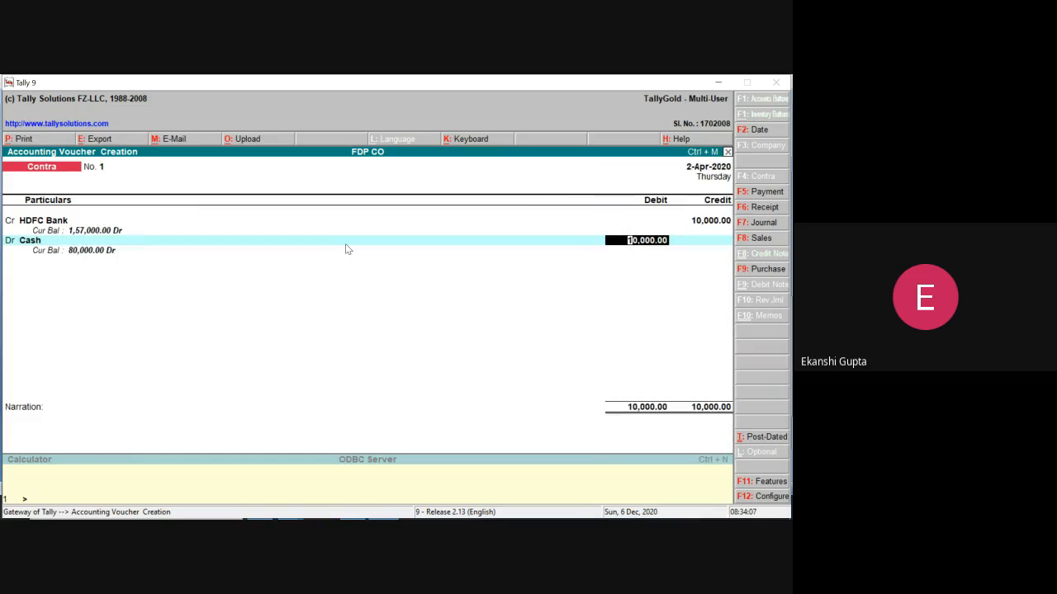
key(Return)
key(Return)
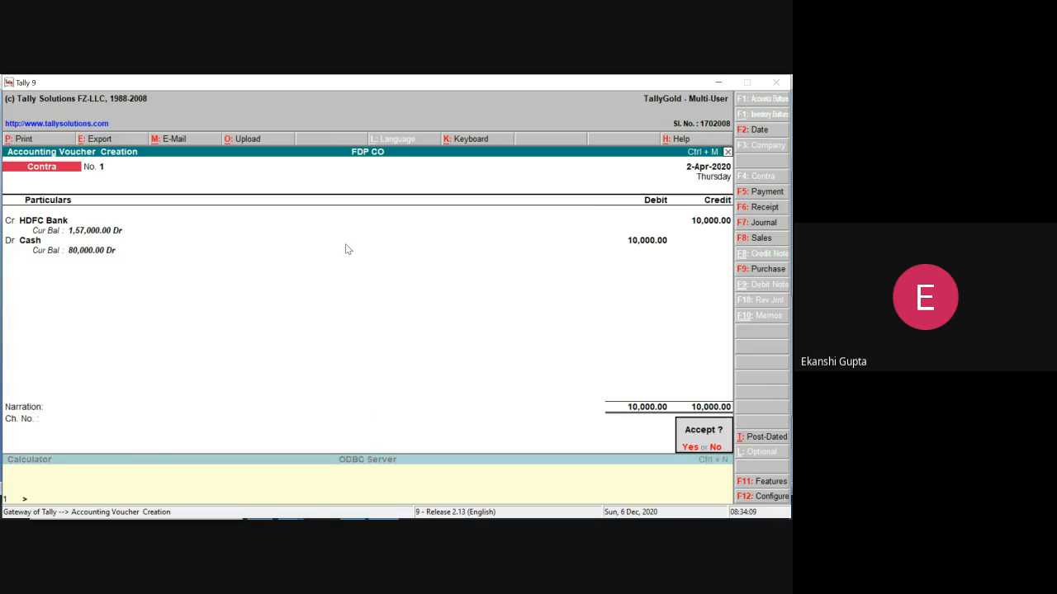
key(Return)
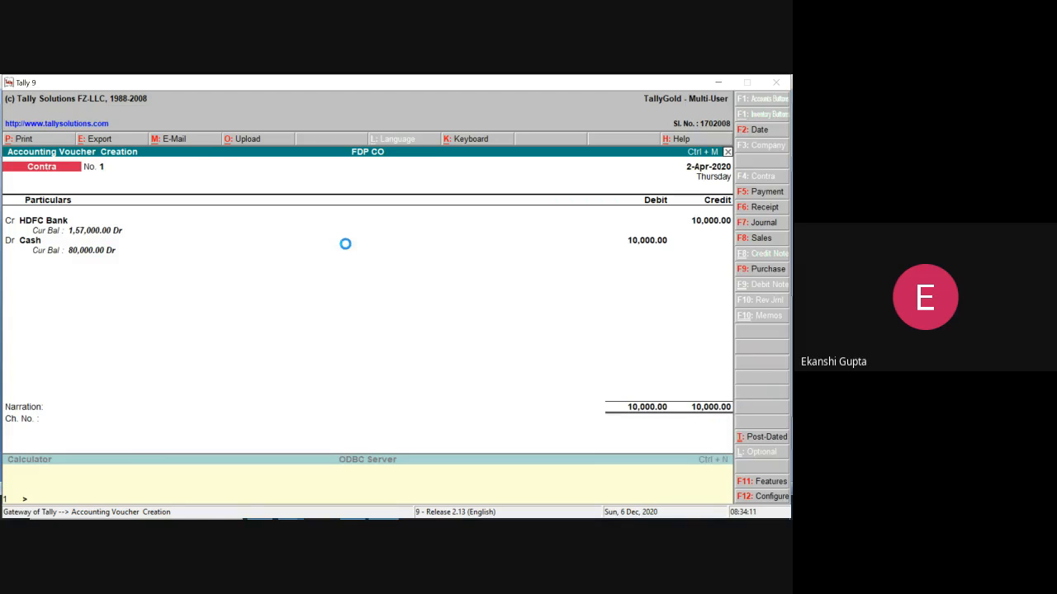
Review the ledger balances and remaining entries in the Word question document, then return to Tally 9 and start a receipt voucher
click(715, 80)
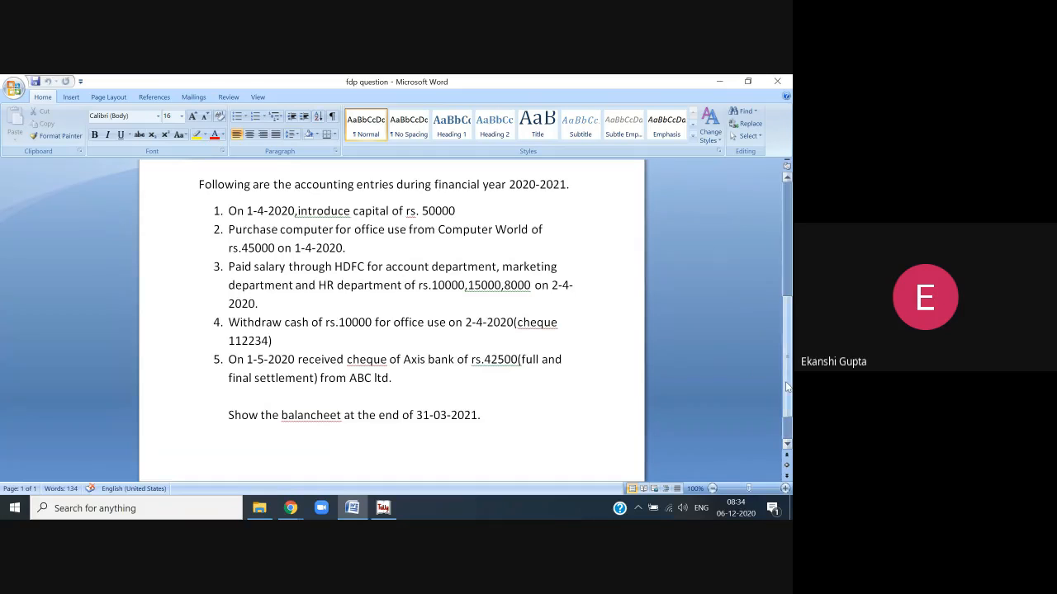
drag(783, 383, 781, 306)
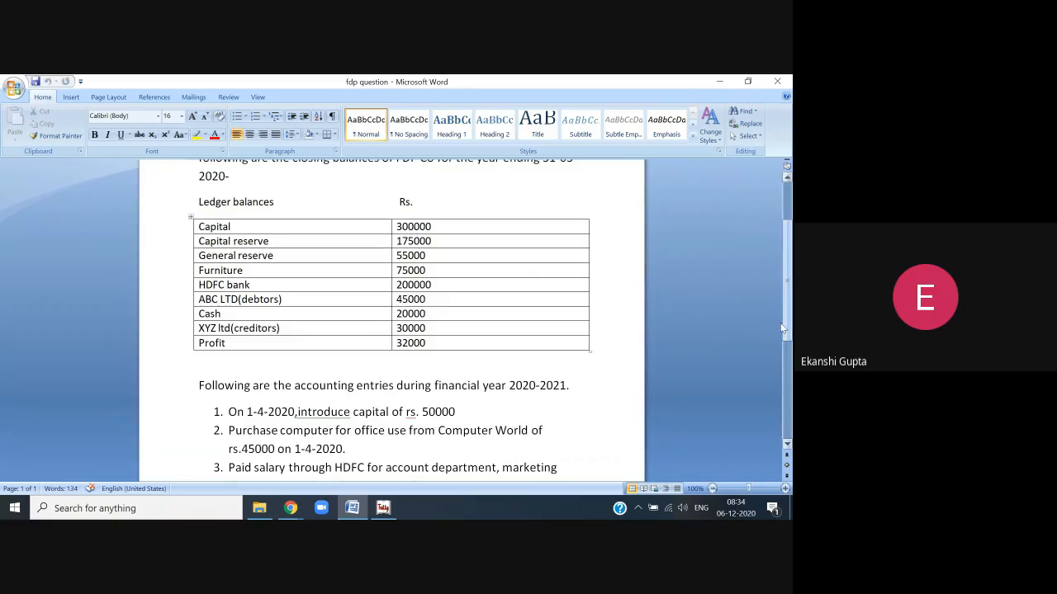
drag(785, 323, 787, 422)
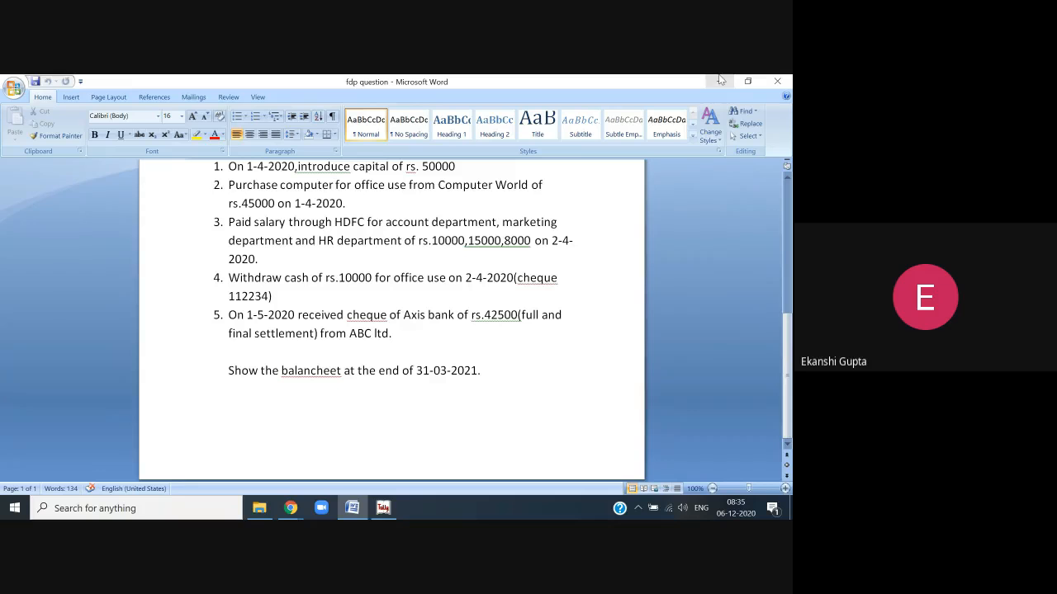
click(382, 508)
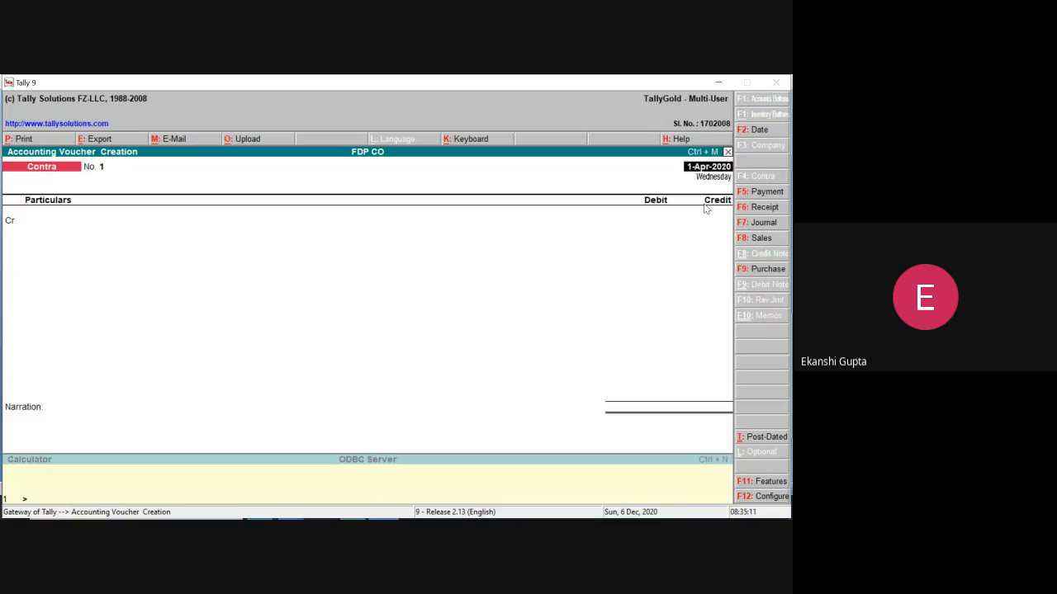
click(761, 208)
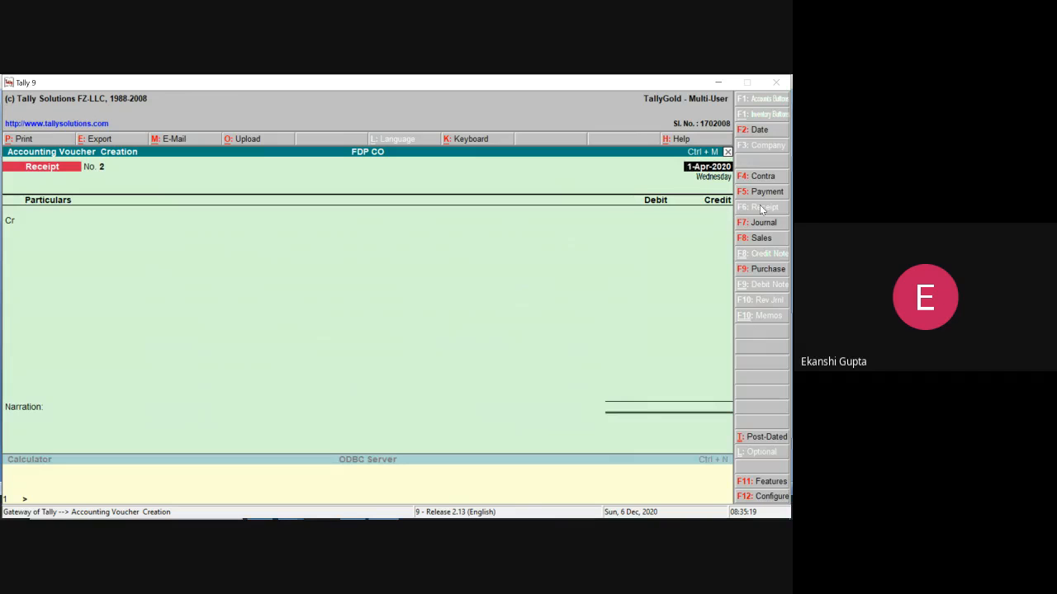
Date the receipt voucher 1-5-2020 and go to its first credit line
text(5)
text(-)
text(5)
key(BackSpace)
key(BackSpace)
key(BackSpace)
text(1-5)
text(-20)
text(2)
text(0)
key(Return)
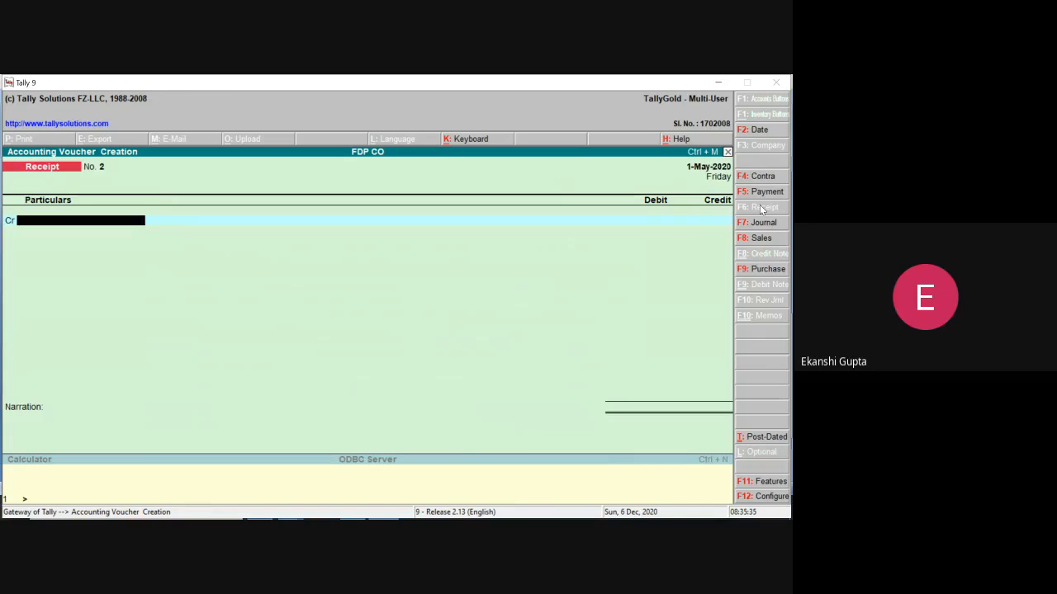
Credit ABC LTD with 45,000 on account in the receipt voucher
text(Ab)
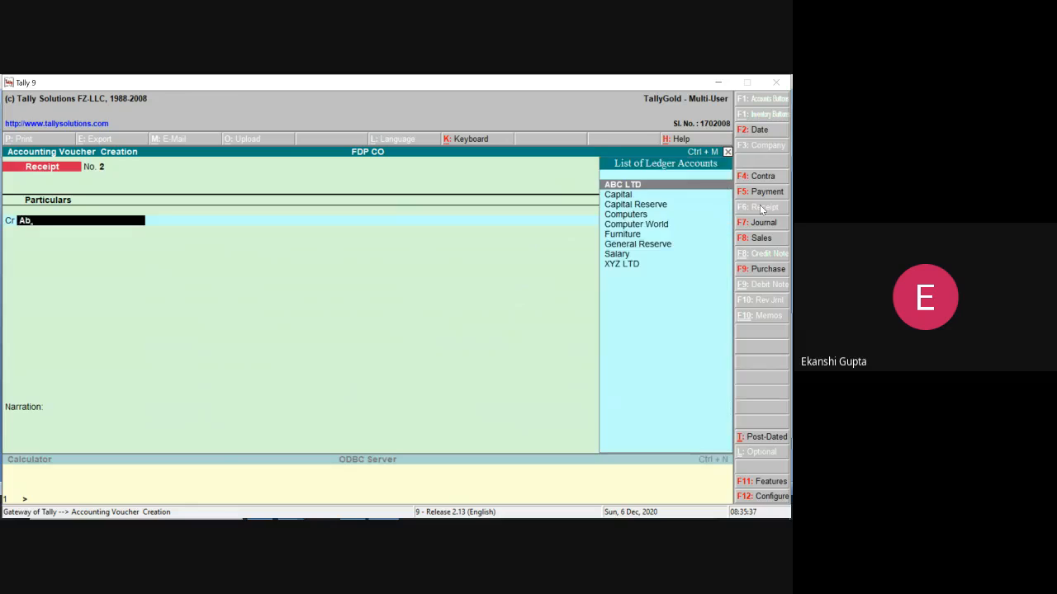
key(Return)
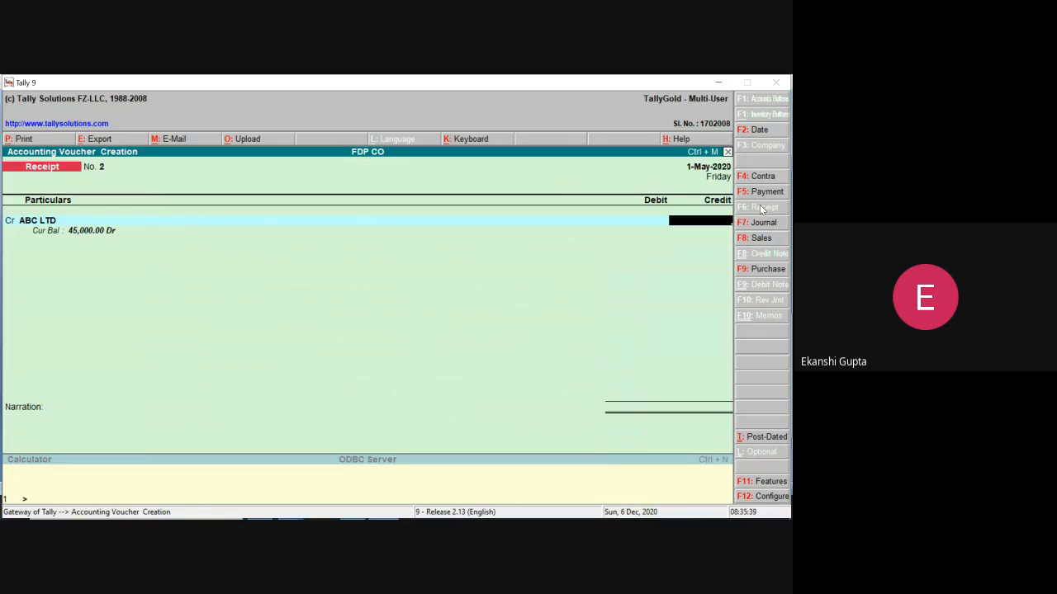
text(450000)
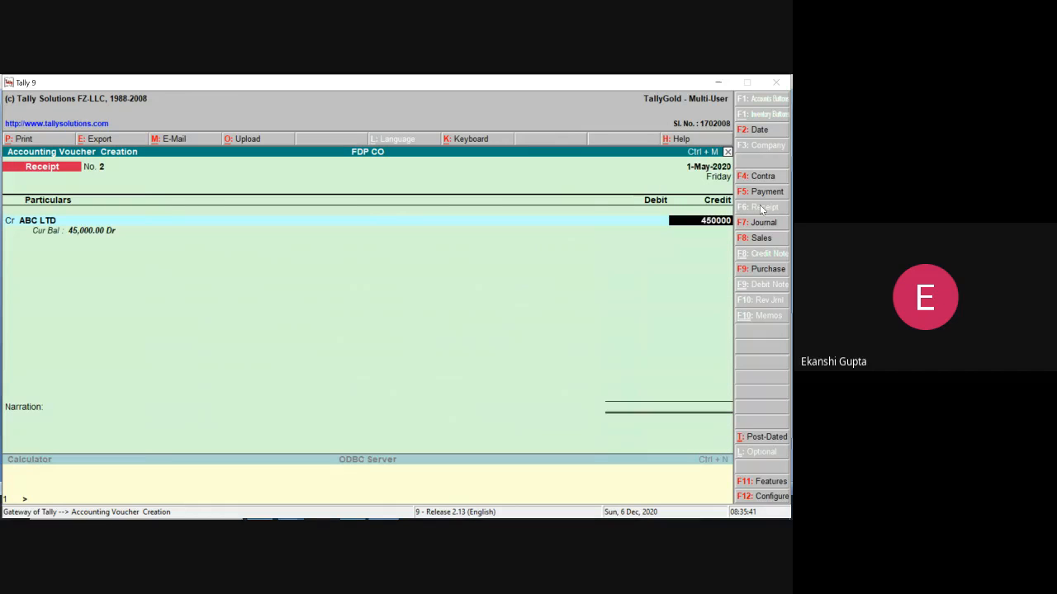
key(BackSpace)
key(Return)
key(Return)
key(Return)
key(Return)
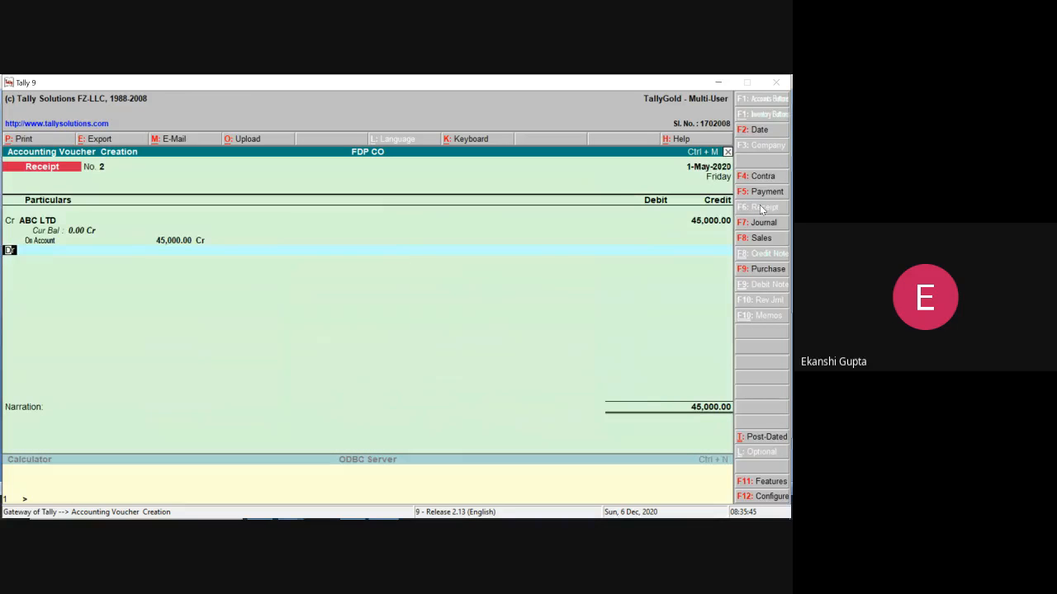
Create an Axis Bank ledger under Bank Accounts from the receipt voucher's debit line
key(Return)
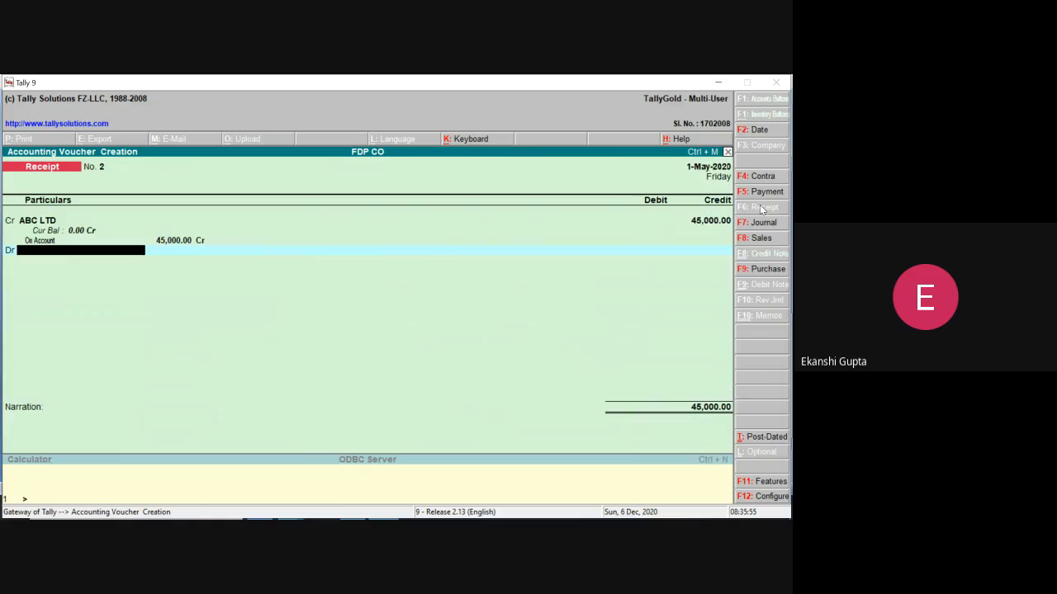
key(alt+c)
text(A)
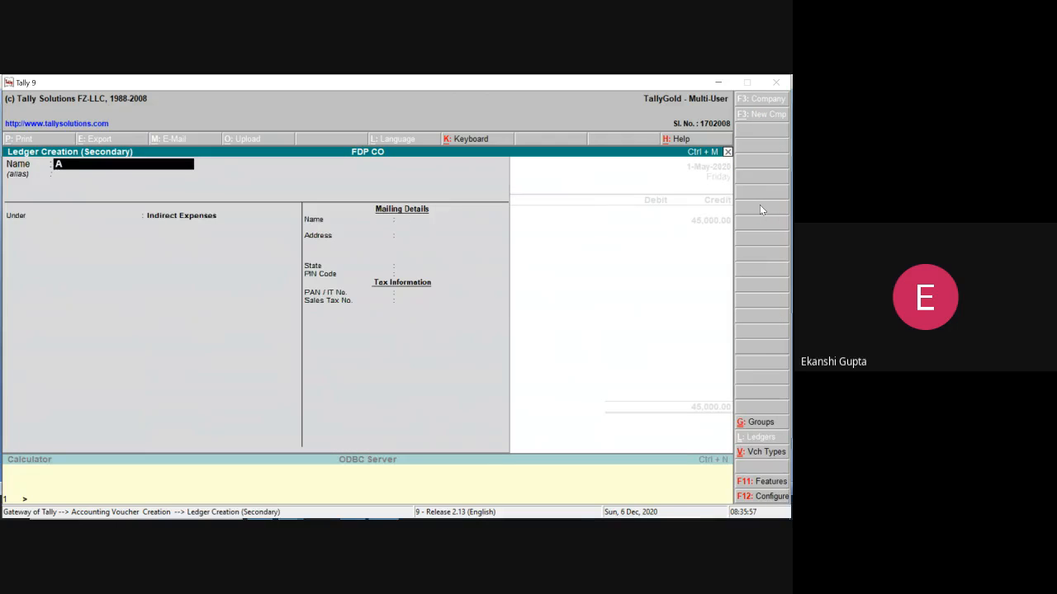
text(xis Bank)
key(Return)
key(Return)
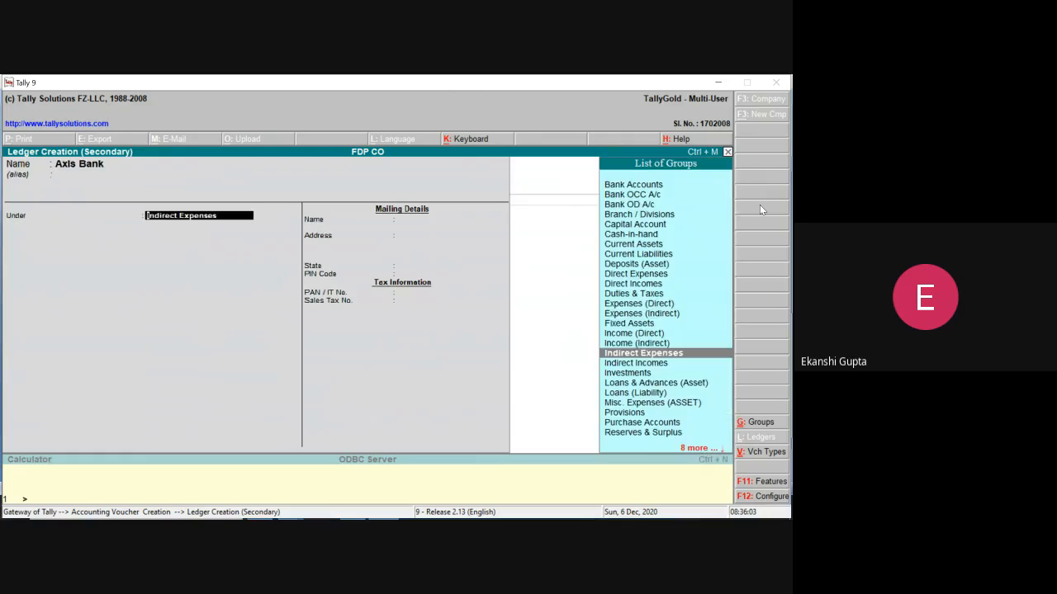
text(Bank)
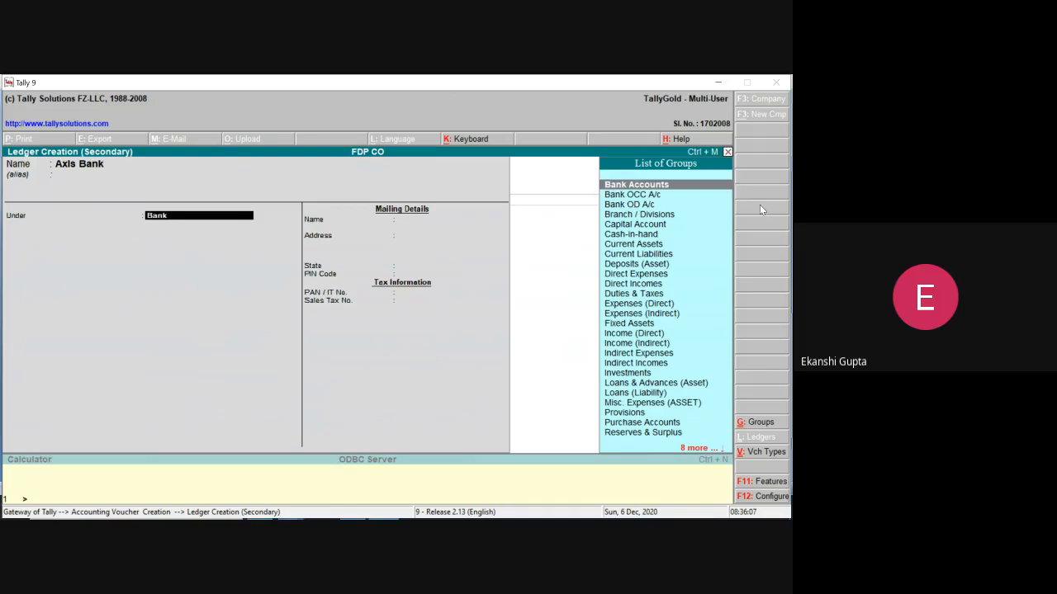
key(Return)
key(Return)
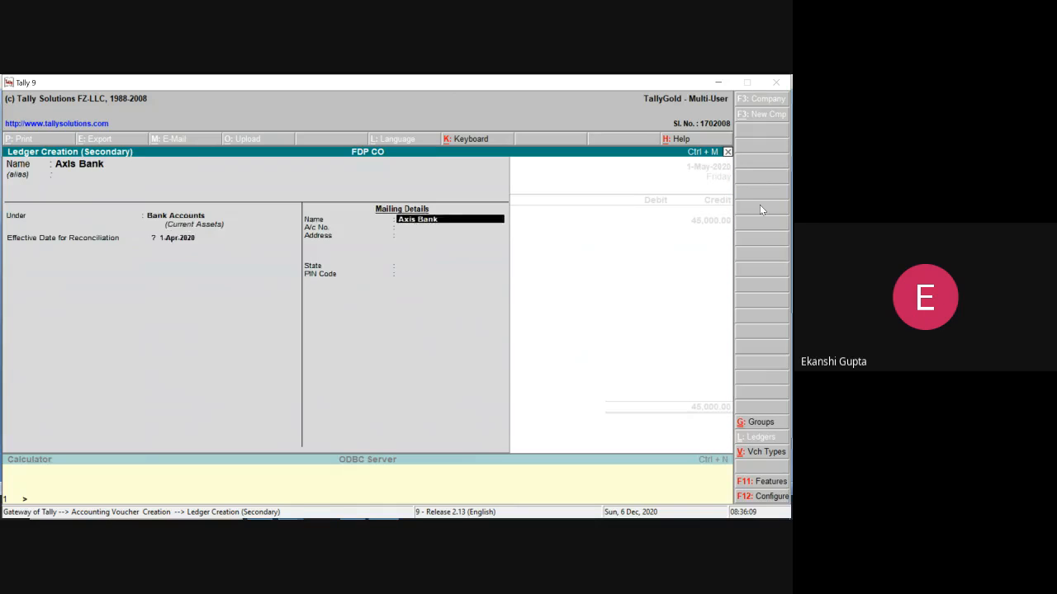
key(Return)
key(Return)
key(Return)
key(Return)
key(Return)
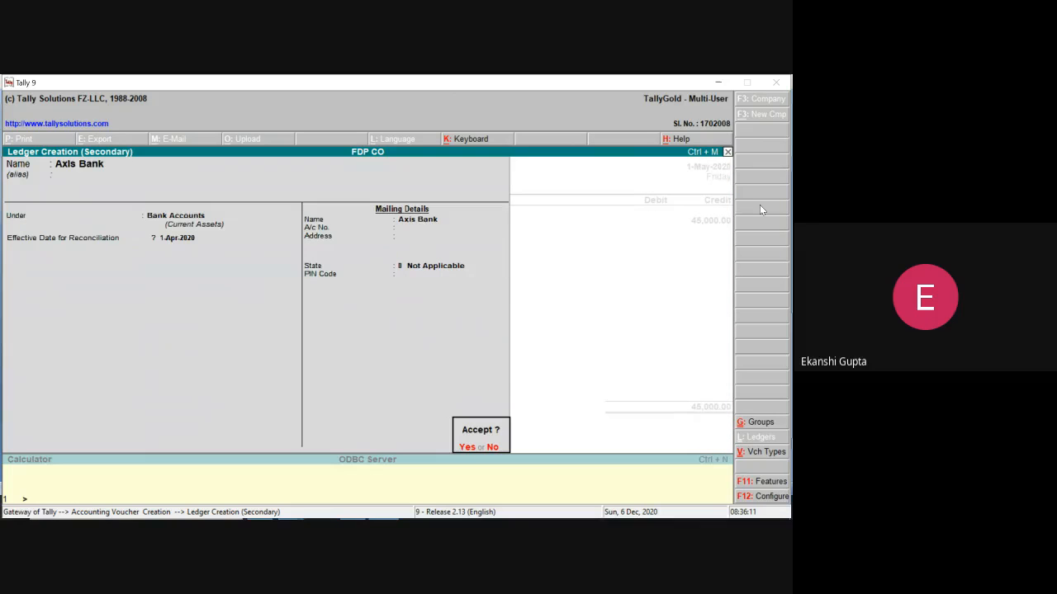
key(Return)
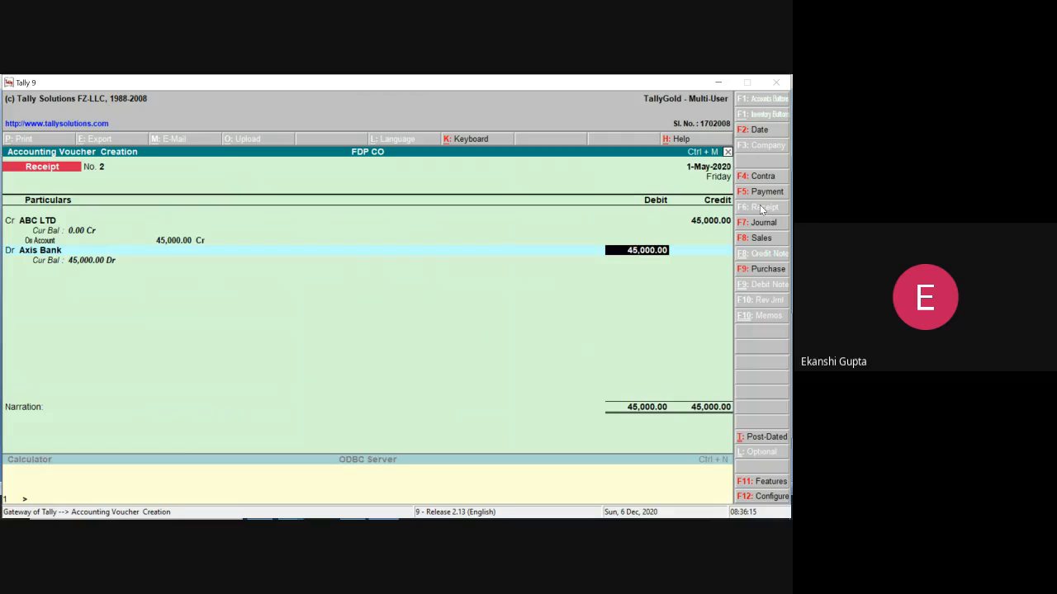
Debit Axis Bank with 42,500 and go to the receipt voucher's second debit line
text(424)
key(BackSpace)
text(500)
key(Return)
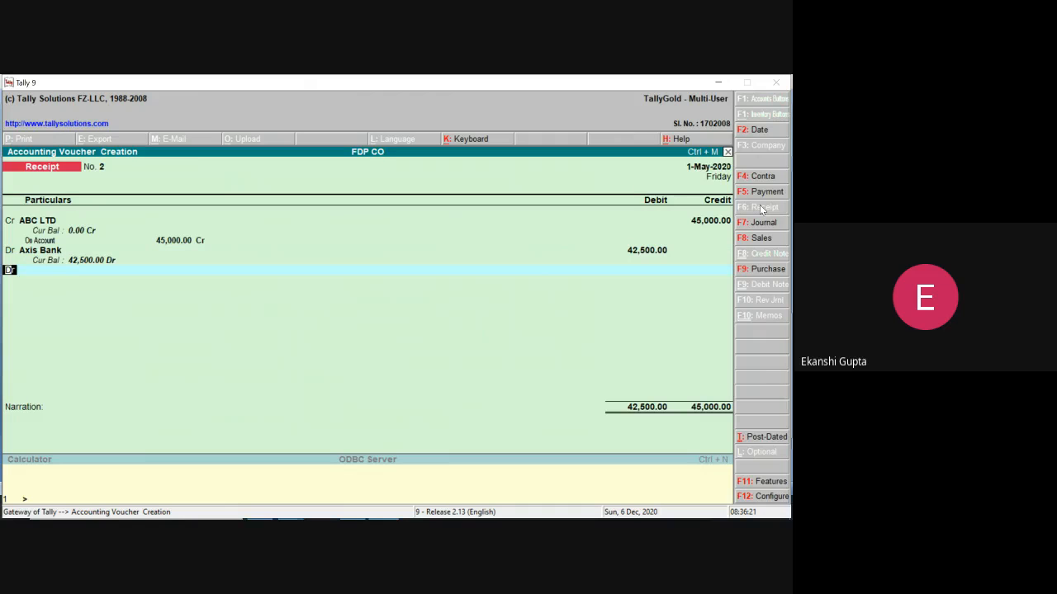
key(Return)
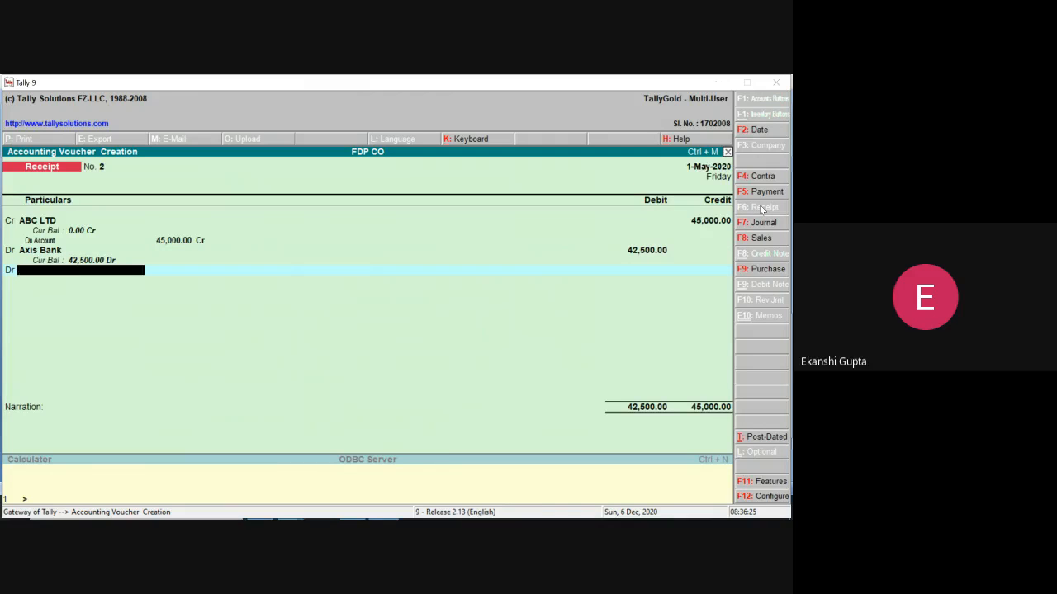
Create a Discount Allowed ledger under Indirect Expenses from the receipt voucher's second debit line
key(alt+c)
text(D)
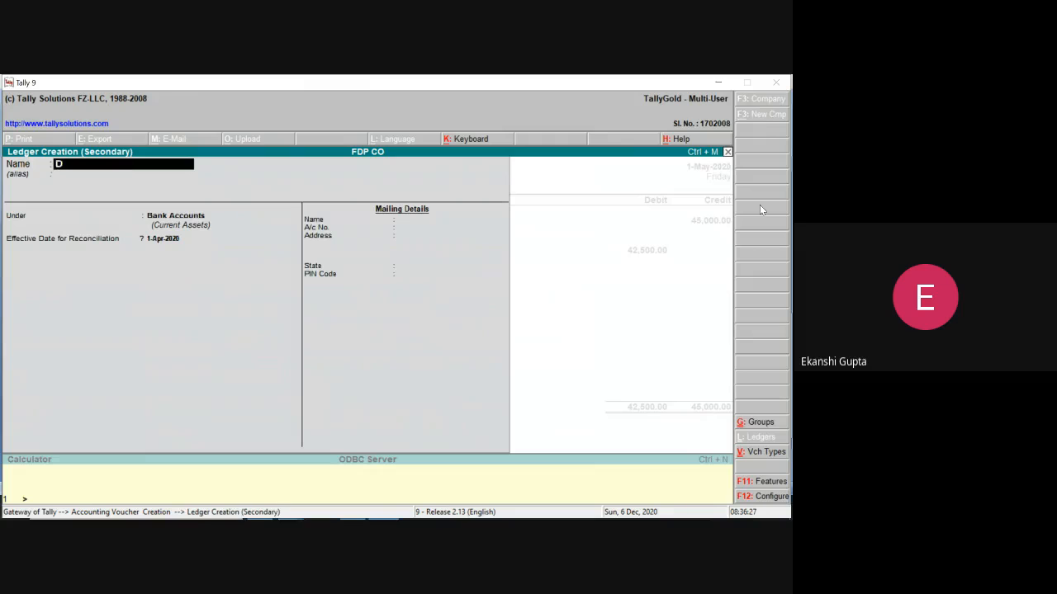
text(iscount Allowed)
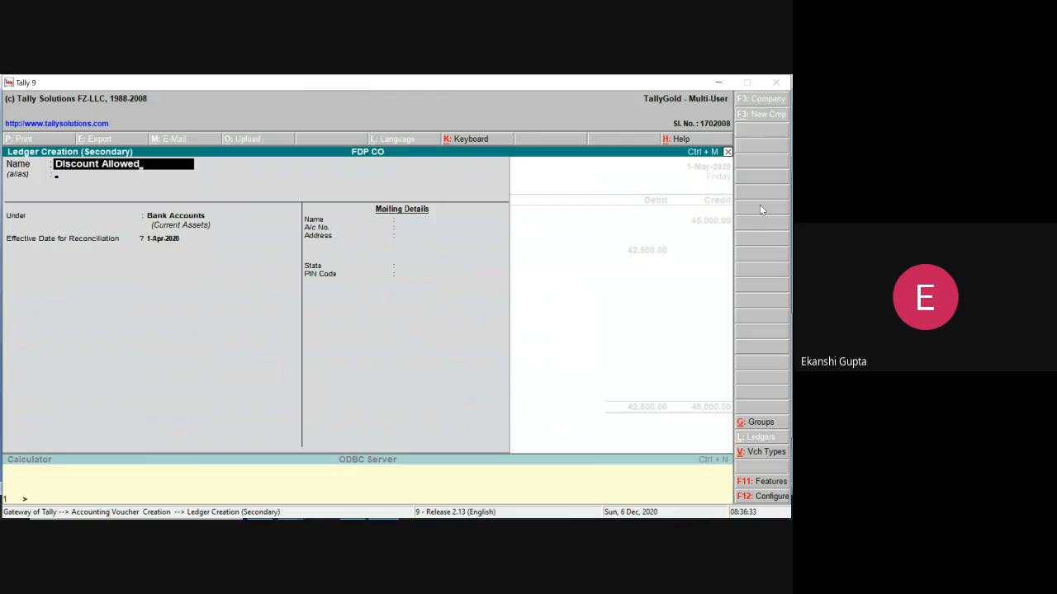
key(Return)
key(Return)
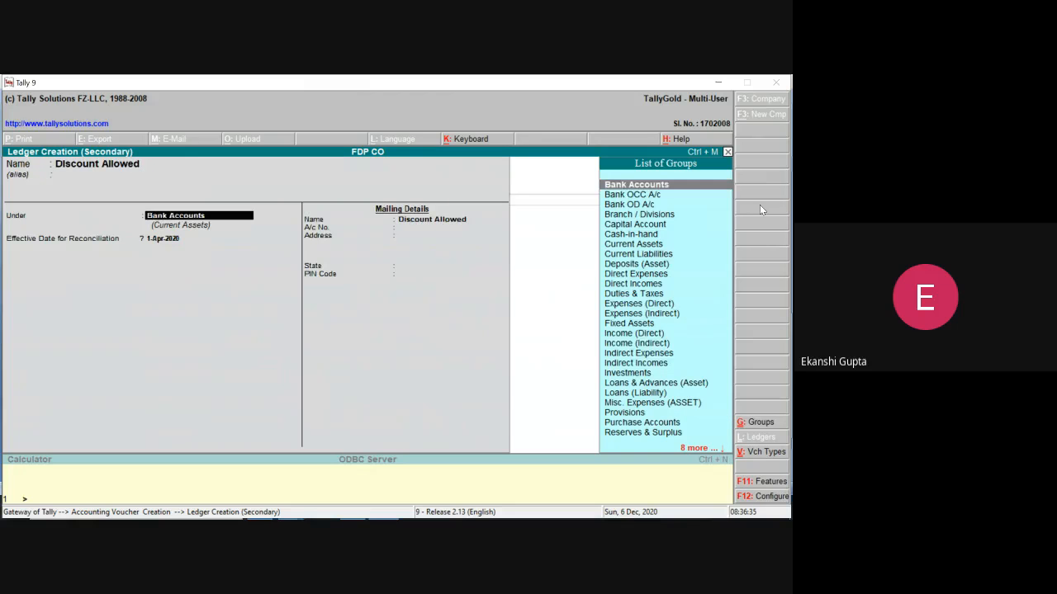
text(Indi)
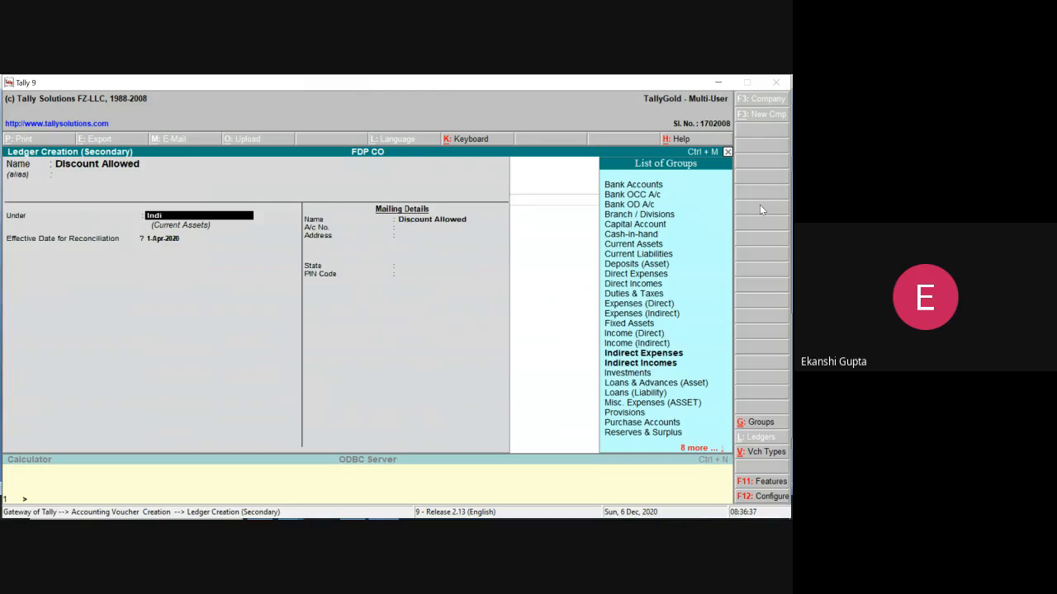
key(Down)
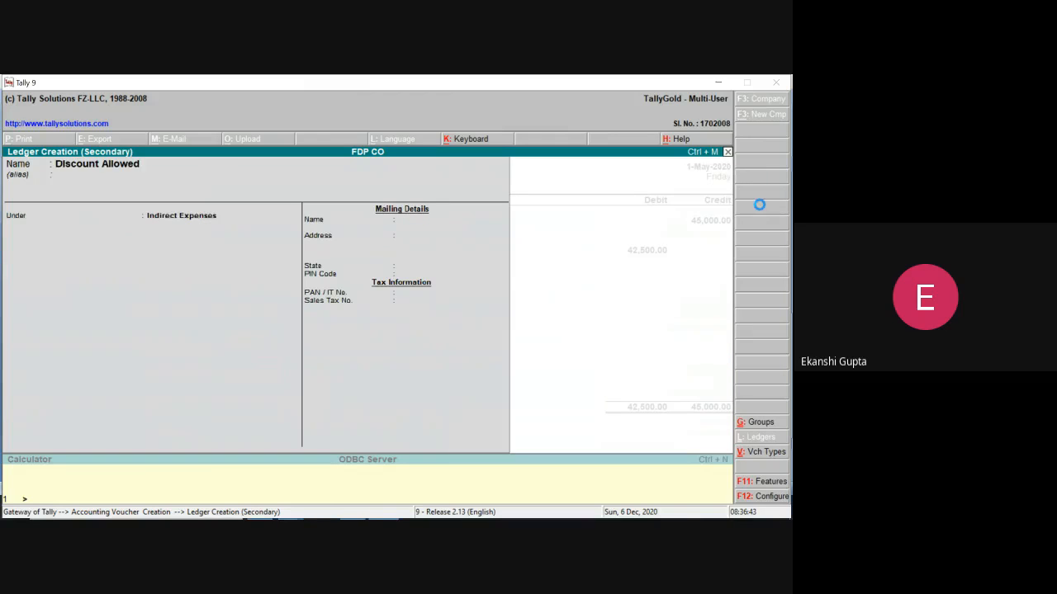
Debit Discount Allowed with 2,500 in the receipt voucher, save it without a narration, and leave voucher entry
key(Return)
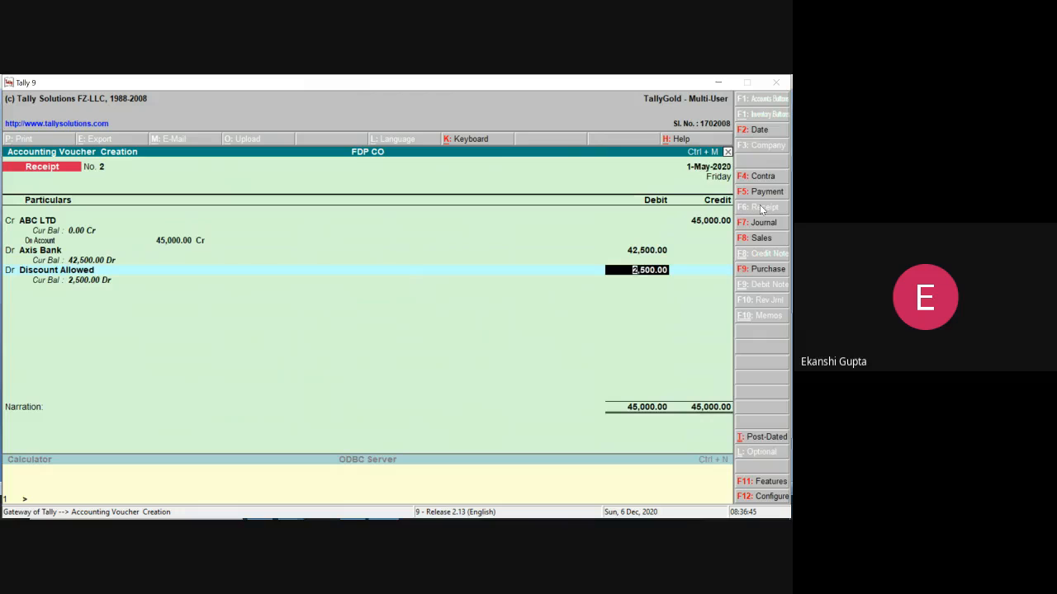
key(Return)
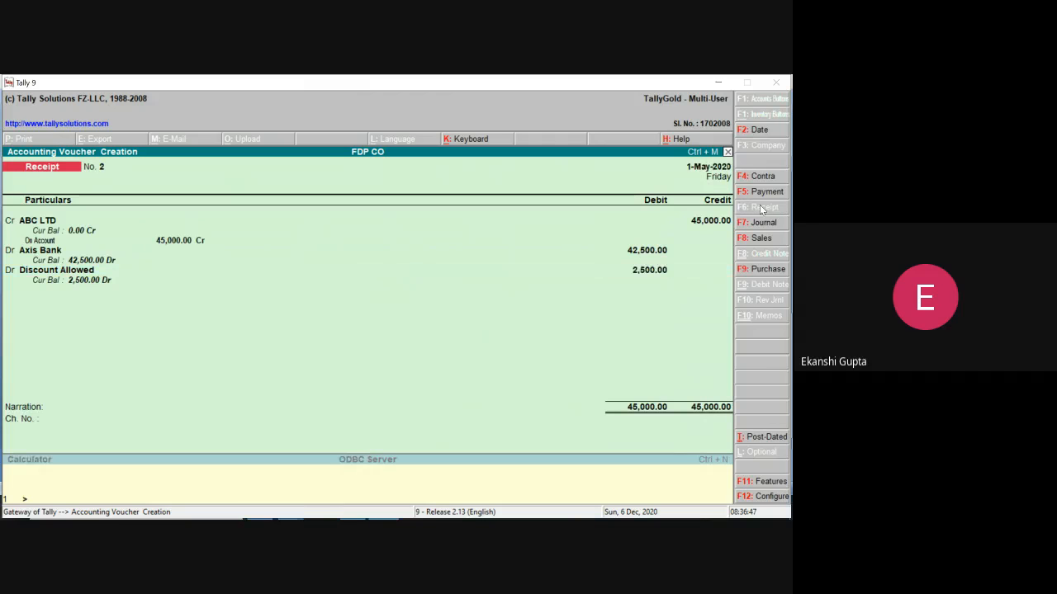
key(Return)
key(Return)
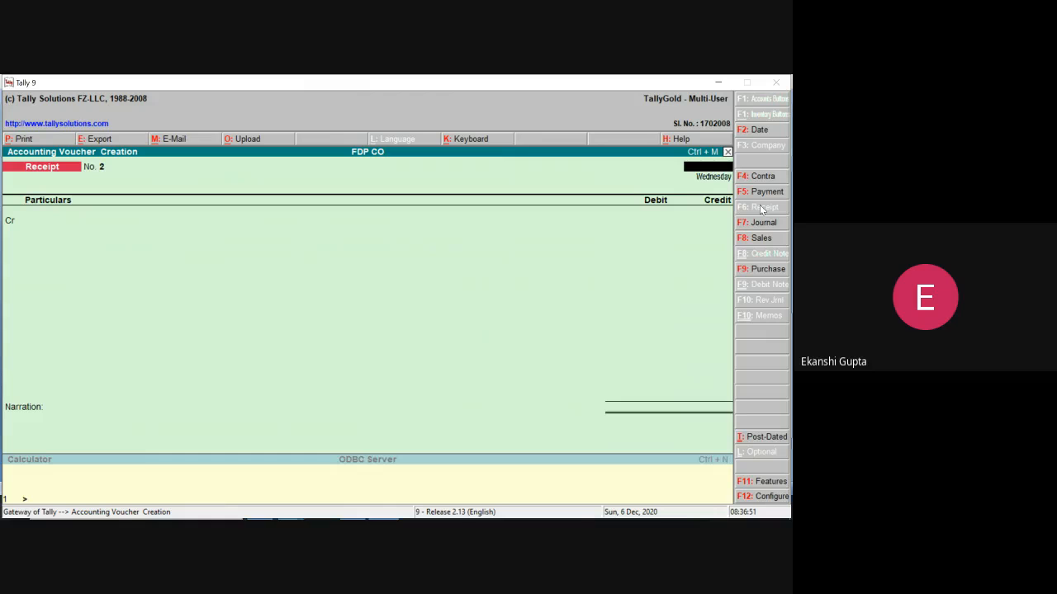
key(Escape)
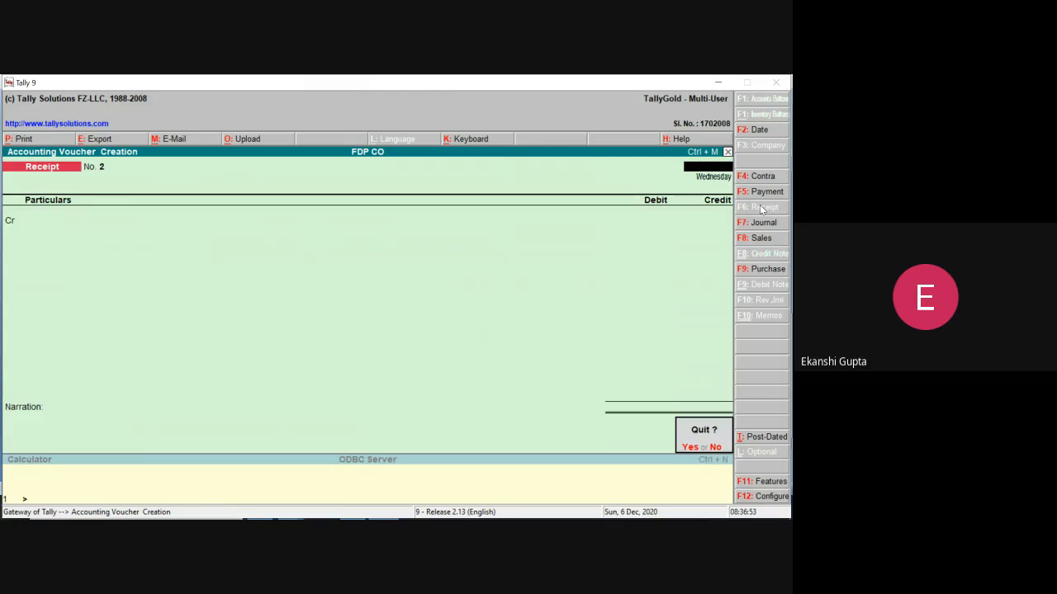
key(Return)
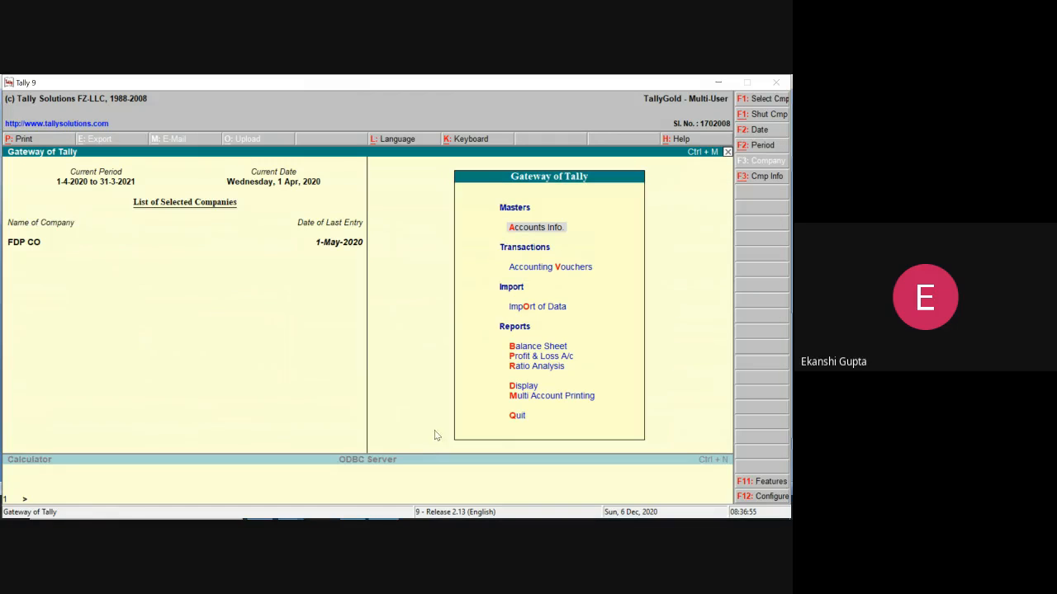
Check the final requirement in the fdp question Word document and return to Tally 9
click(727, 85)
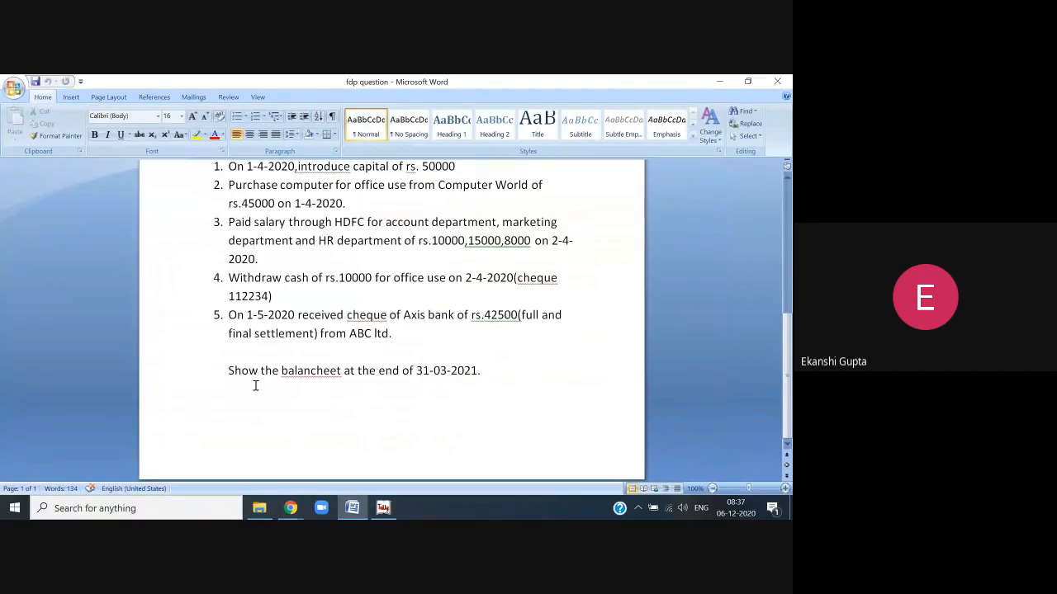
click(713, 78)
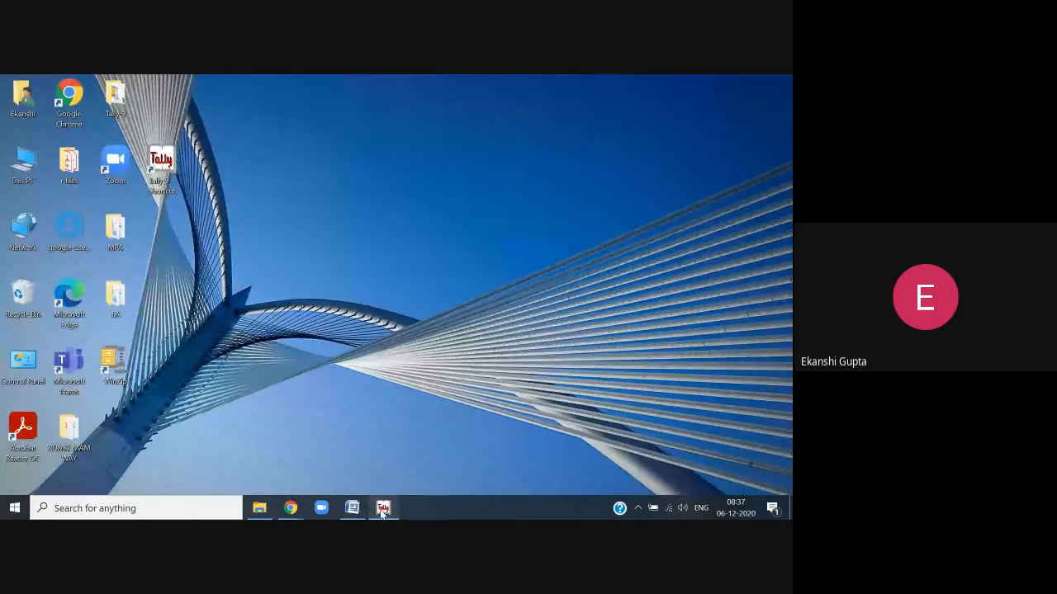
click(383, 509)
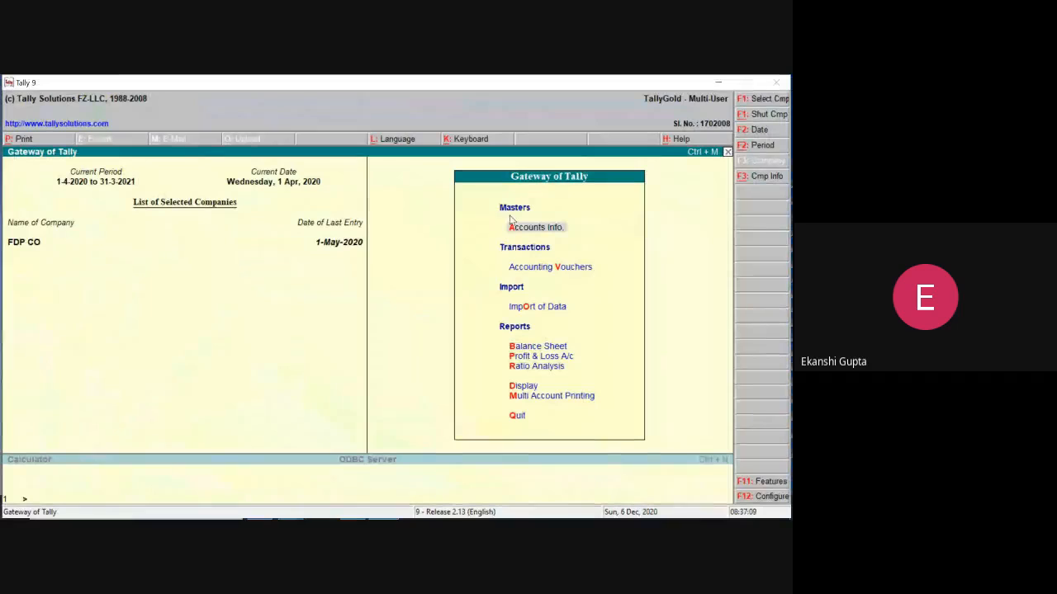
Show FDP CO's balance sheet in its detailed form, with each group's component balances
click(531, 350)
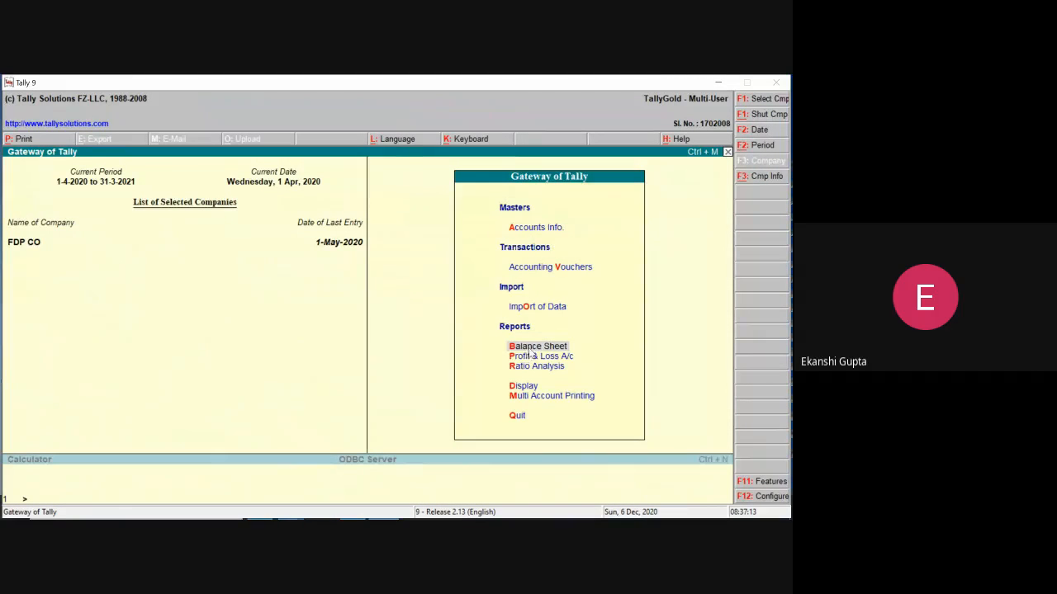
click(530, 350)
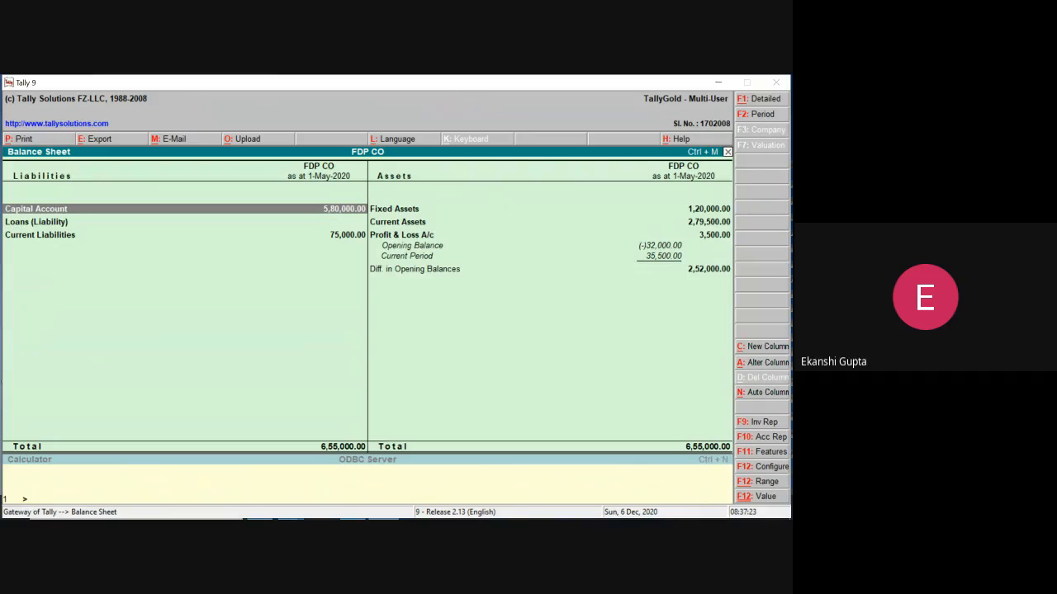
click(768, 98)
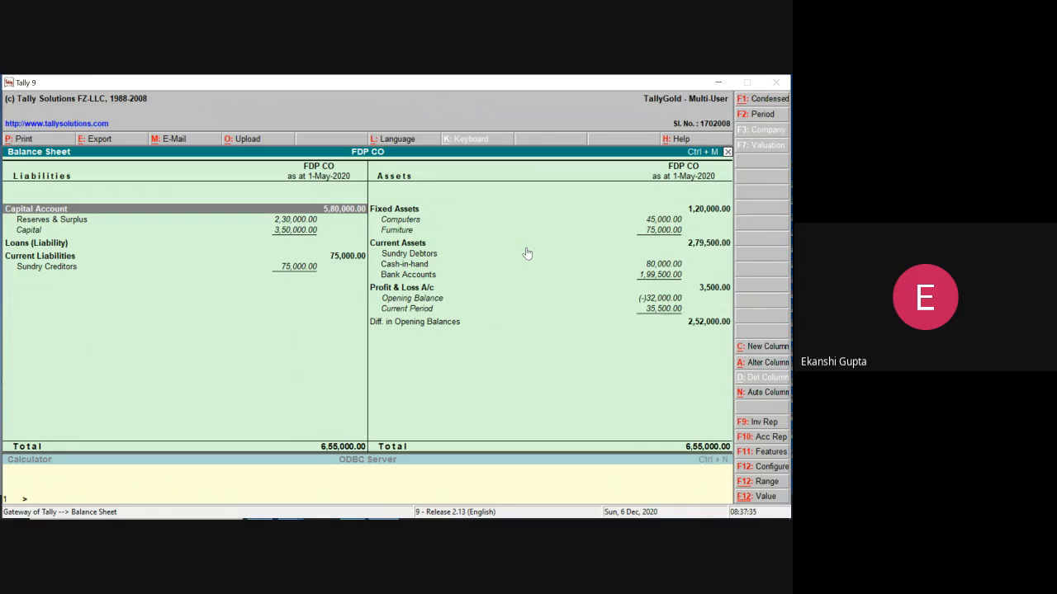
click(722, 81)
mouse_move(289, 507)
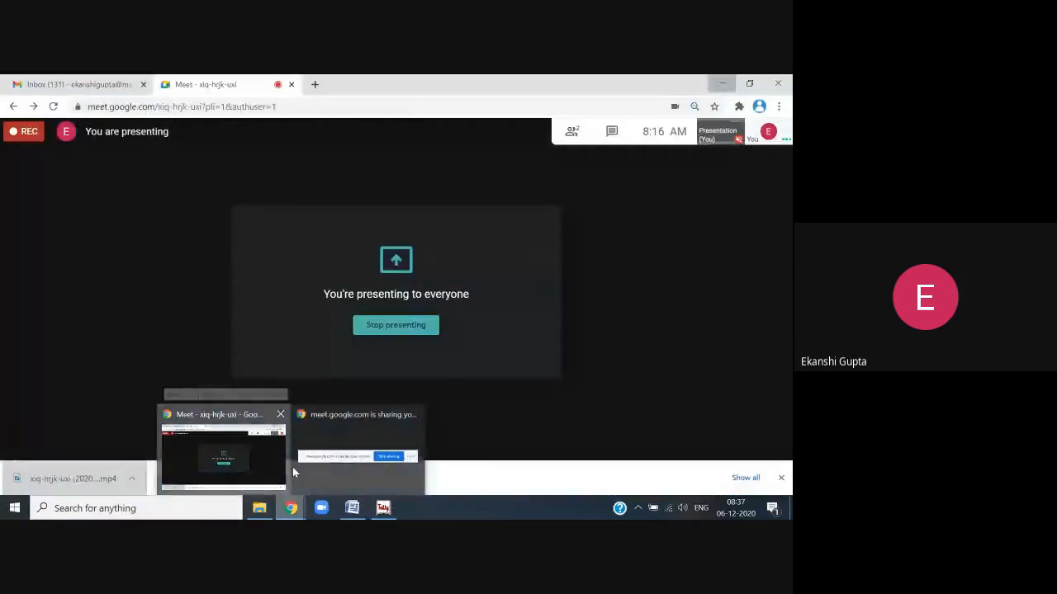
click(292, 472)
click(394, 323)
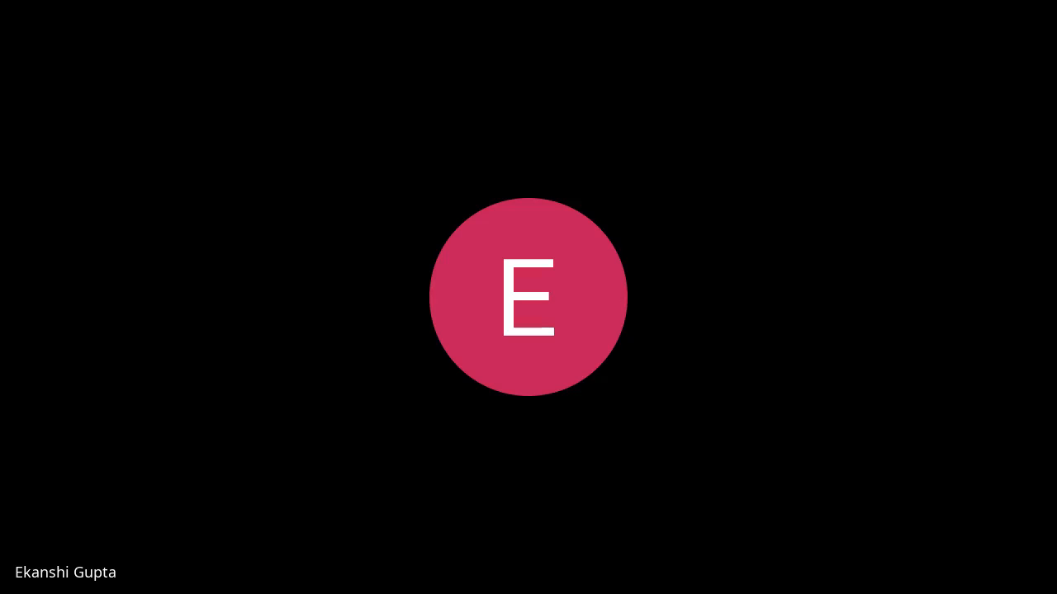